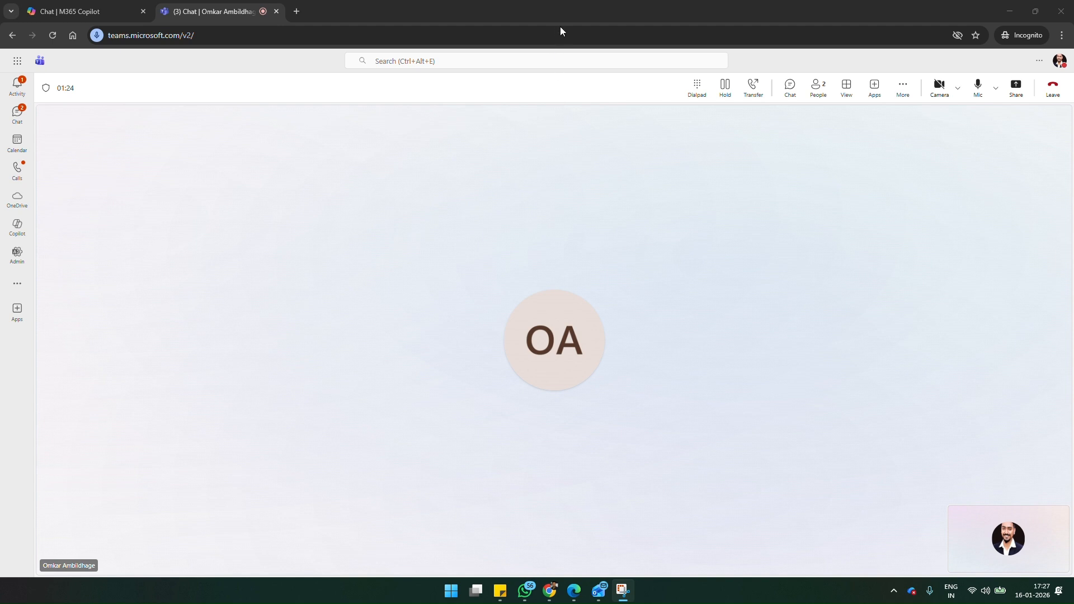
# Step: Minimize the Teams call window and load manage.bigrock.in in the other browser window's empty tab
pyautogui.click(1009, 8)
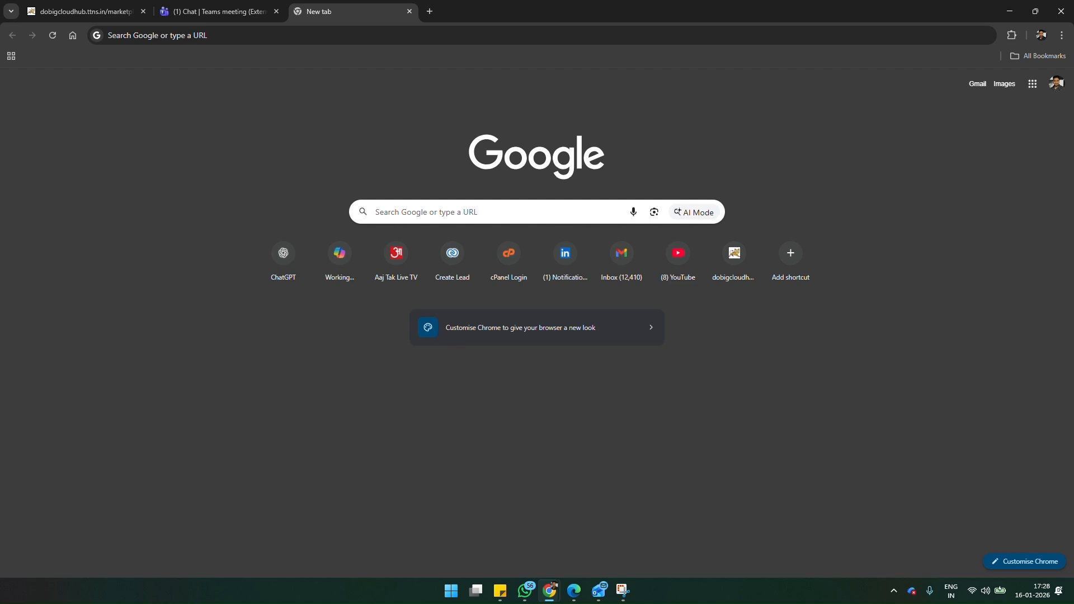
pyautogui.press('super+d')
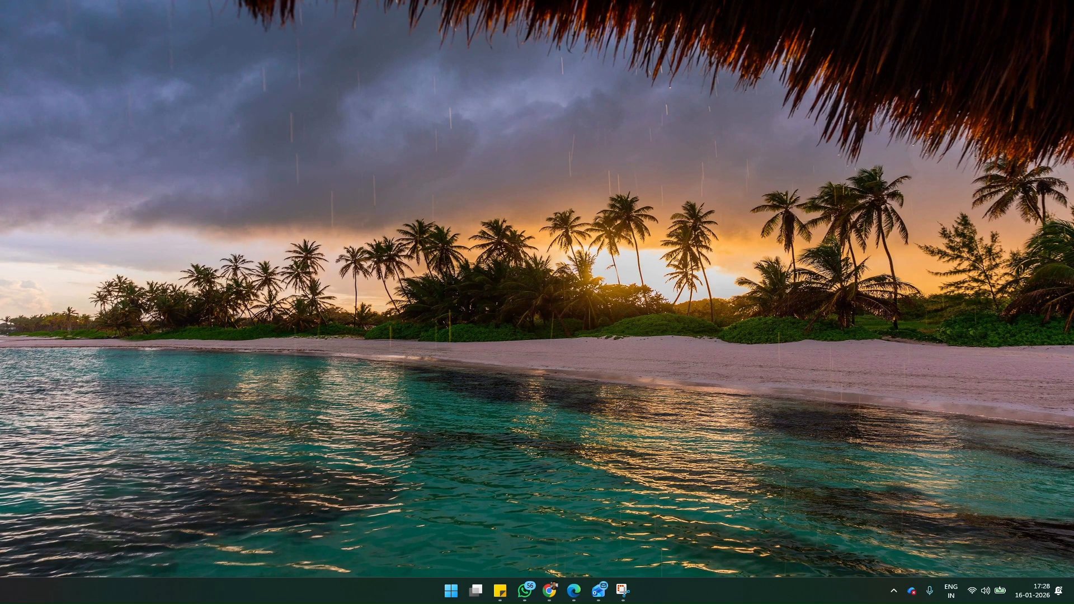
pyautogui.press('super+d')
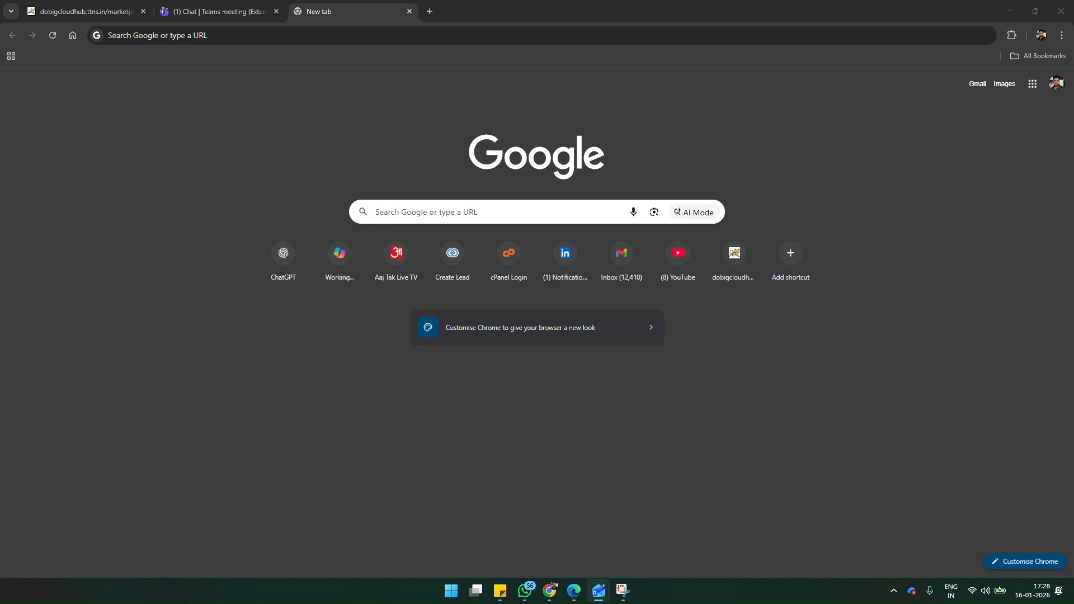
pyautogui.click(261, 34)
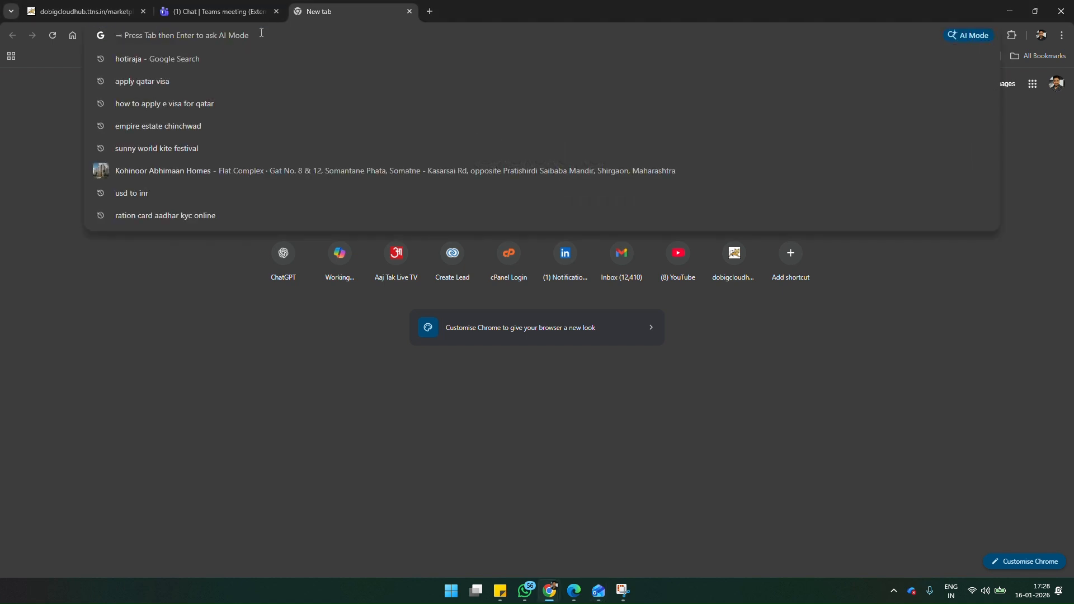
pyautogui.write('man')
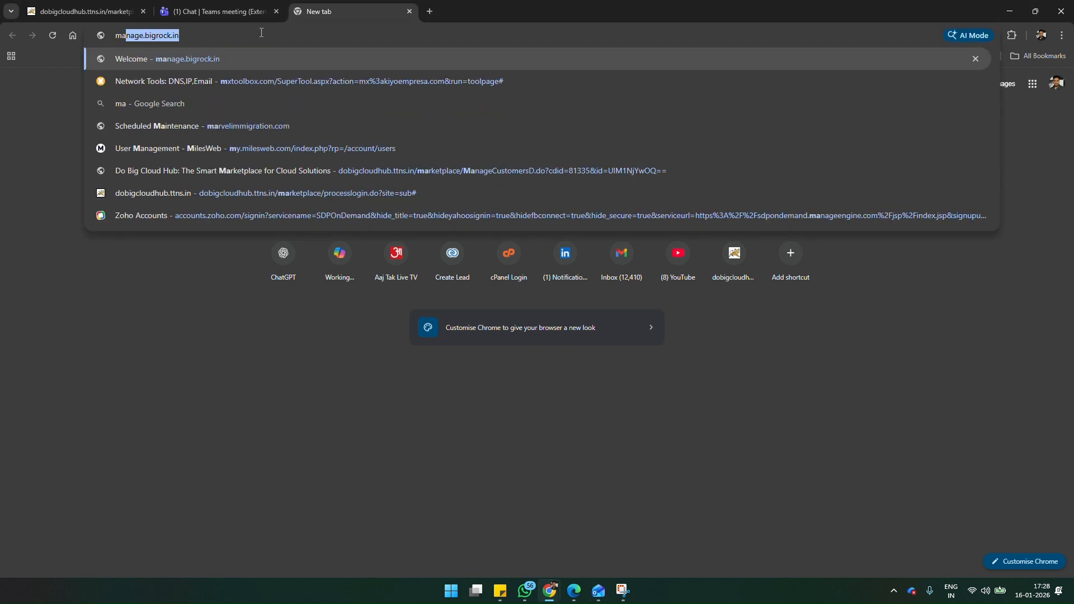
pyautogui.write('afg')
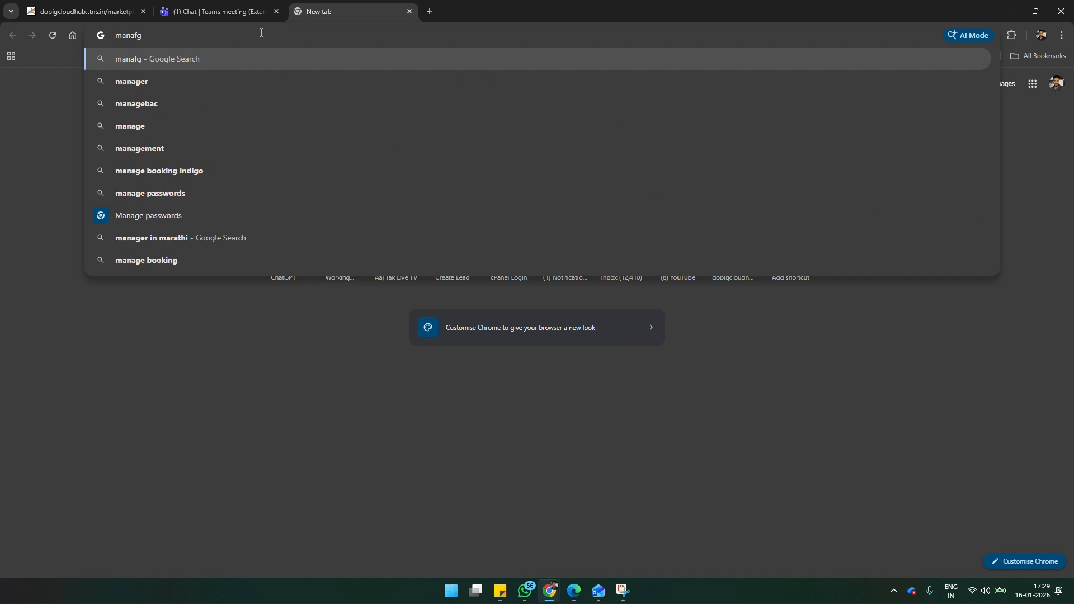
pyautogui.press('BackSpace')
pyautogui.press('BackSpace')
pyautogui.write('ge')
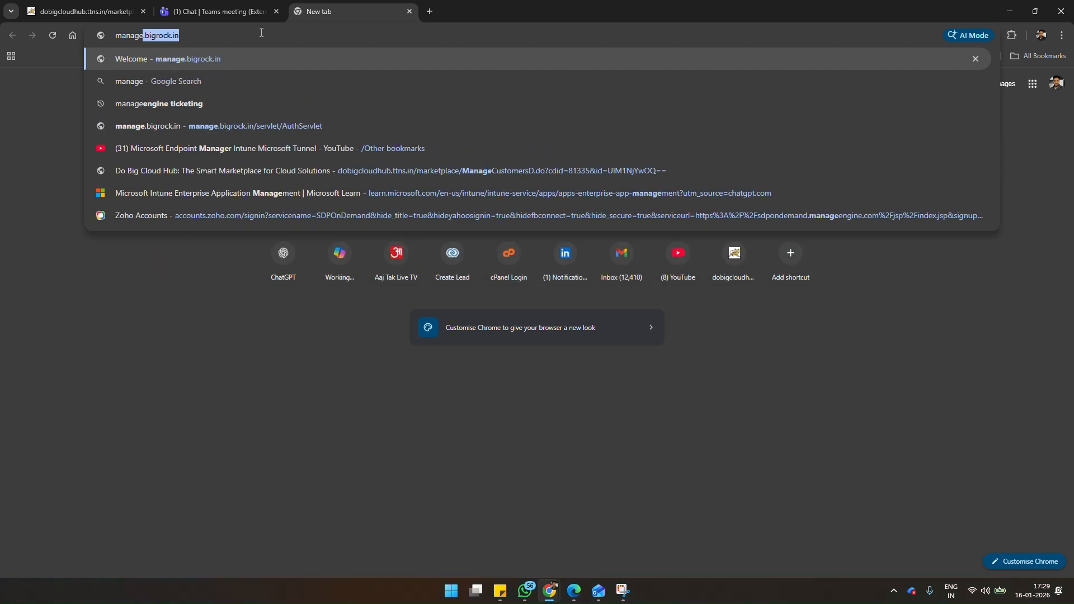
pyautogui.write('.big')
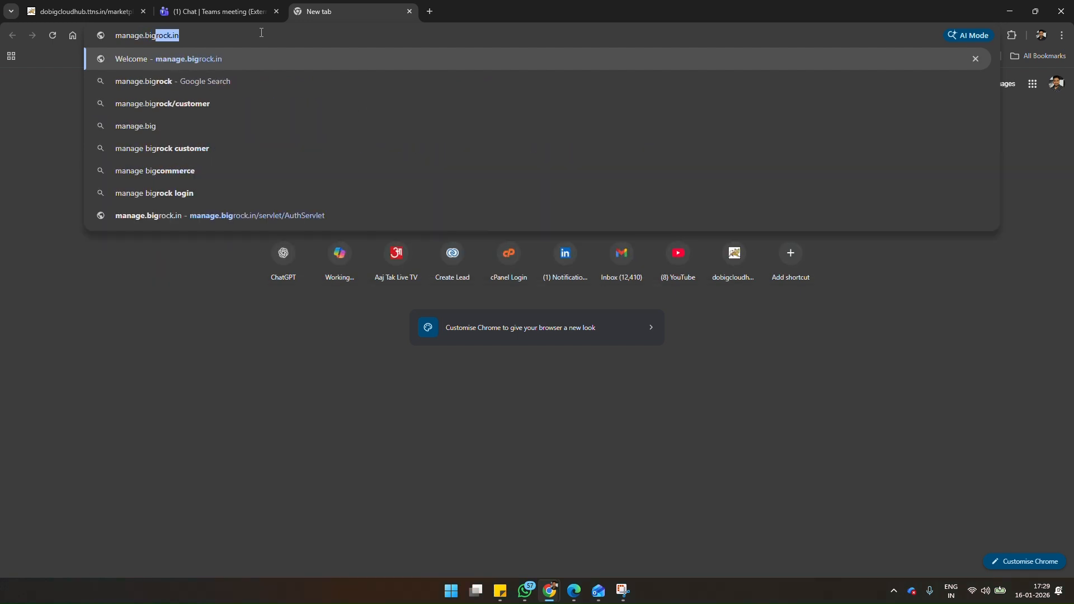
pyautogui.write('rock')
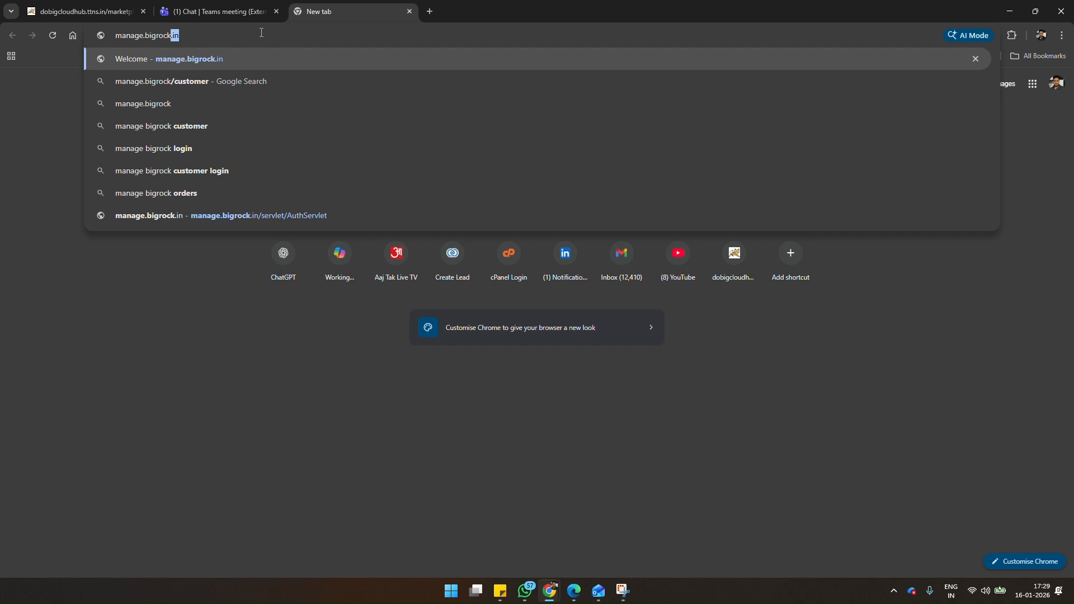
pyautogui.press('Return')
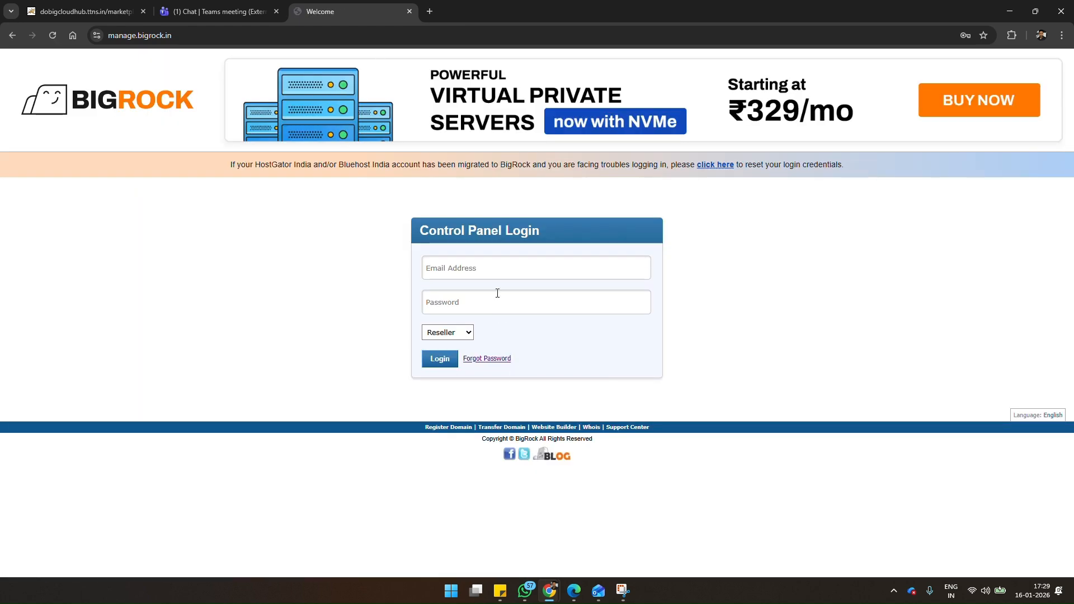
# Step: Fill in the control panel login with the account e-mail and saved password, authorizing the autofill with the Windows PIN
pyautogui.click(497, 270)
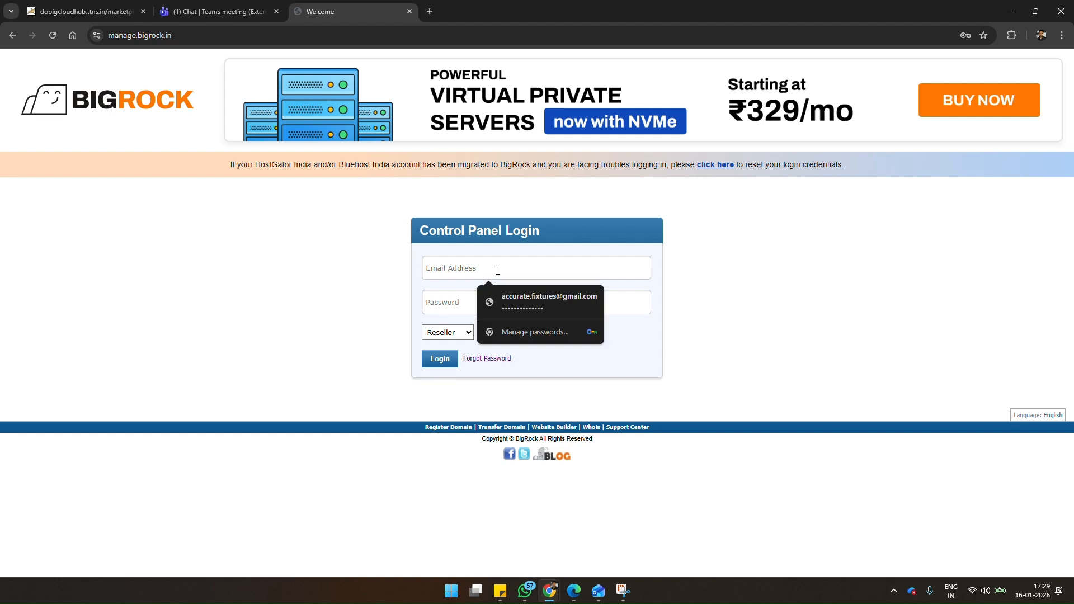
pyautogui.click(556, 302)
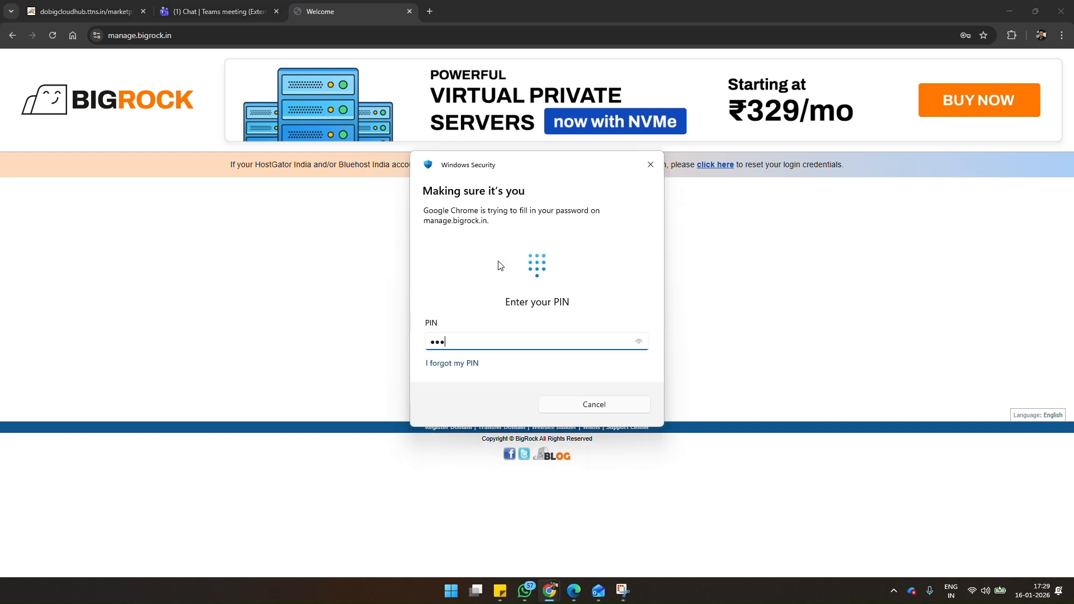
pyautogui.write('••••••')
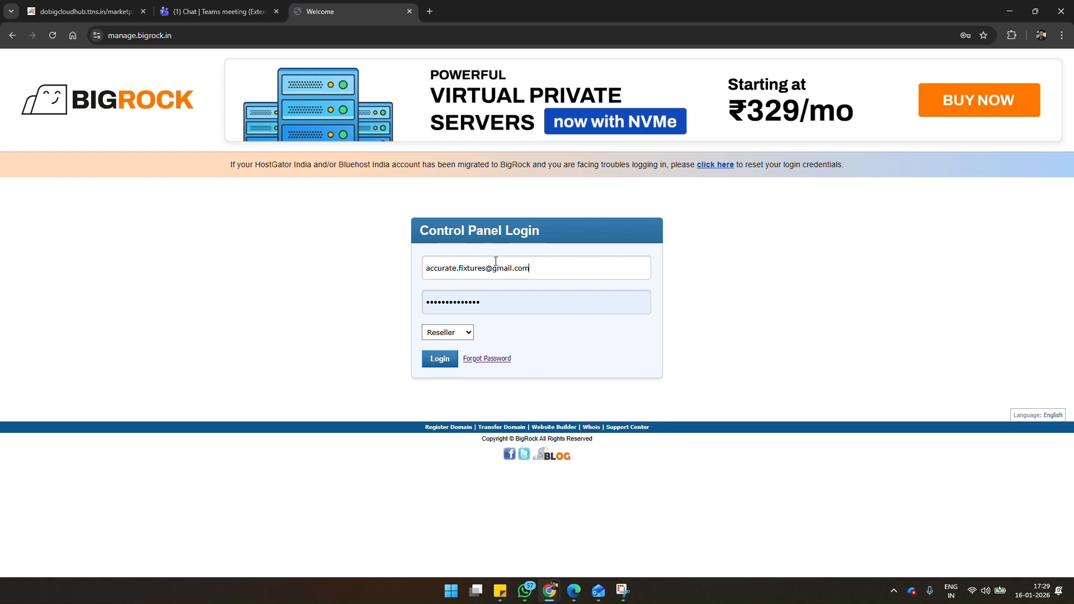
# Step: Set the login account type to Customer and log in to the control panel
pyautogui.click(468, 336)
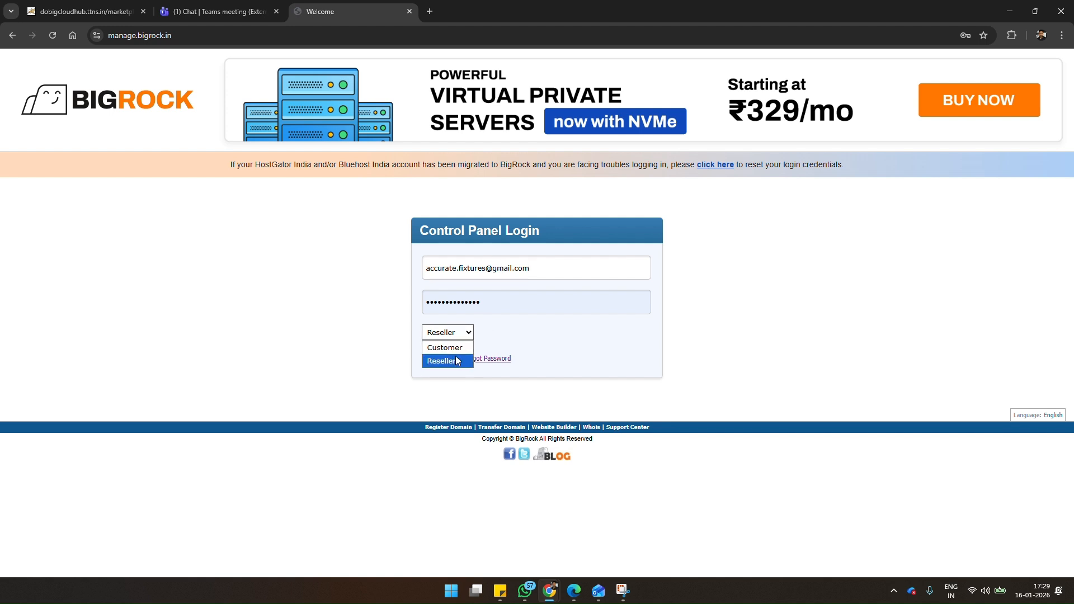
pyautogui.click(456, 349)
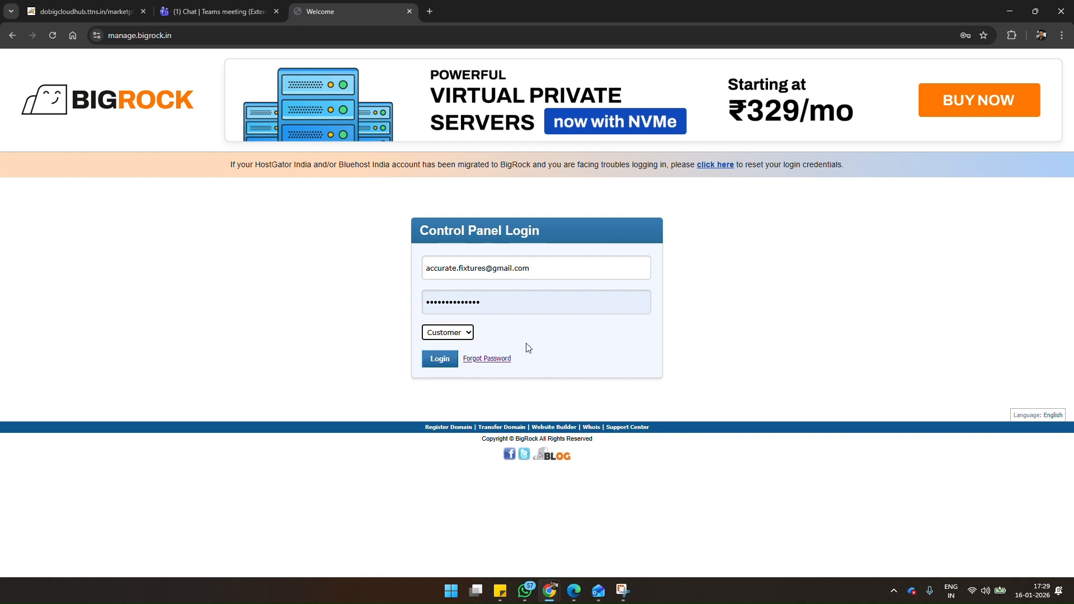
pyautogui.click(445, 361)
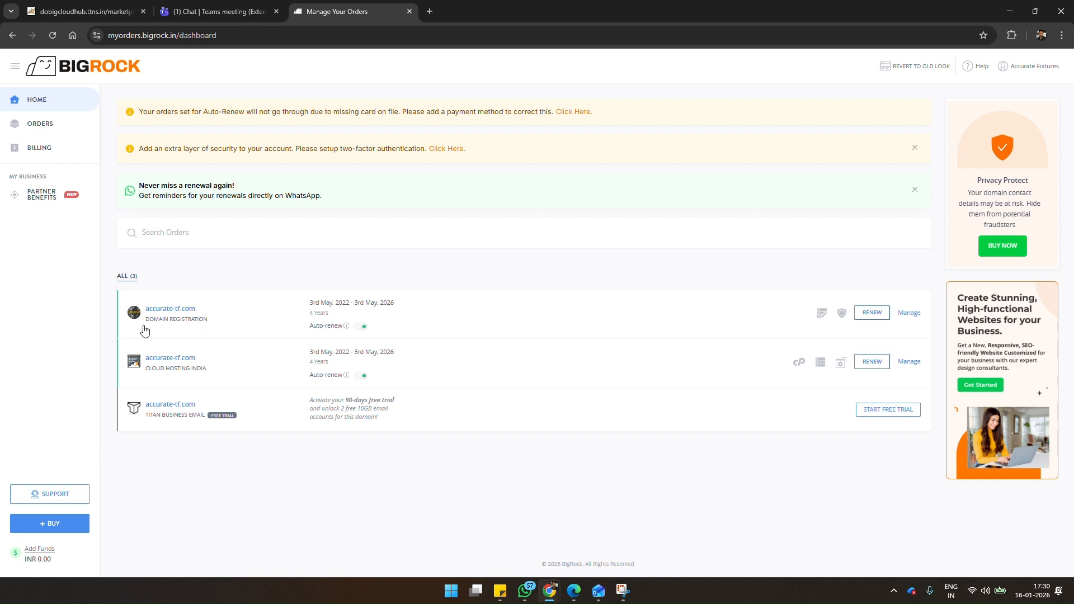
# Step: Open the DNS records of the accurate-tf.com domain registration and review the entries of every record type
pyautogui.click(909, 313)
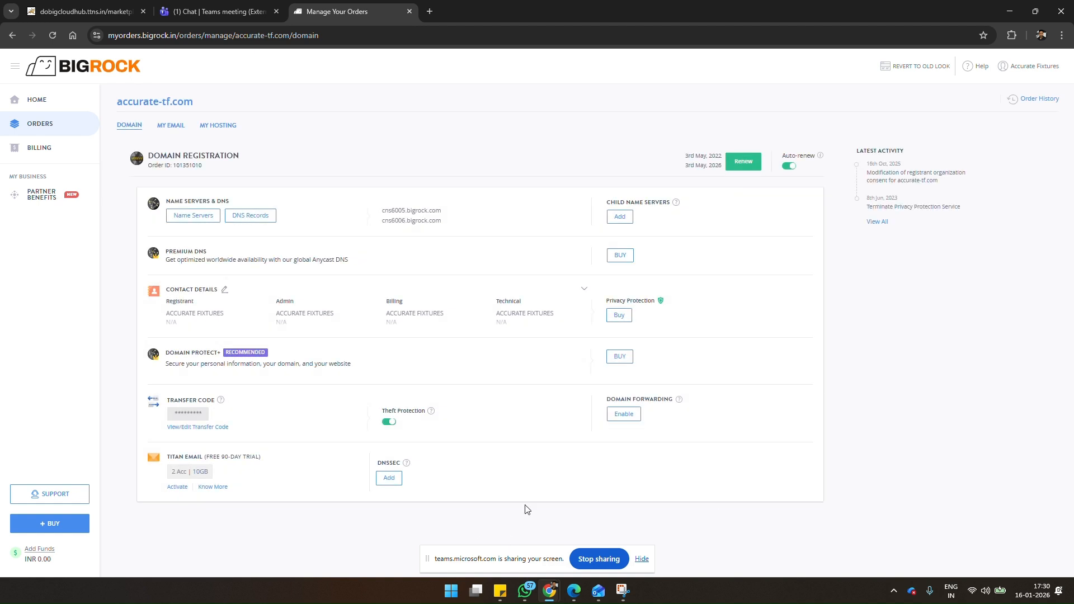
pyautogui.click(251, 218)
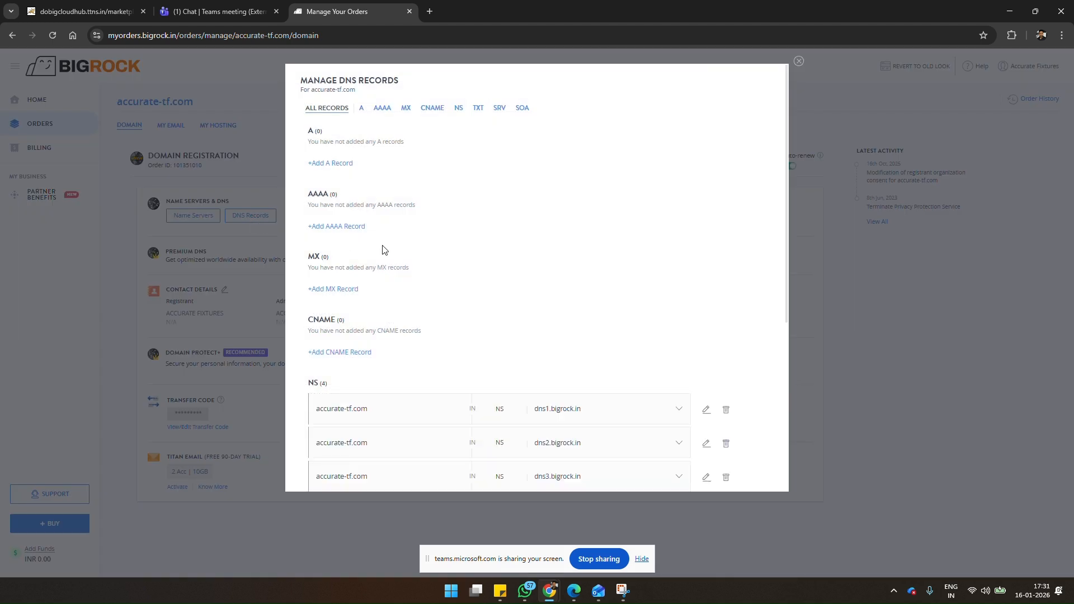
pyautogui.scroll(-3, 482, 380)
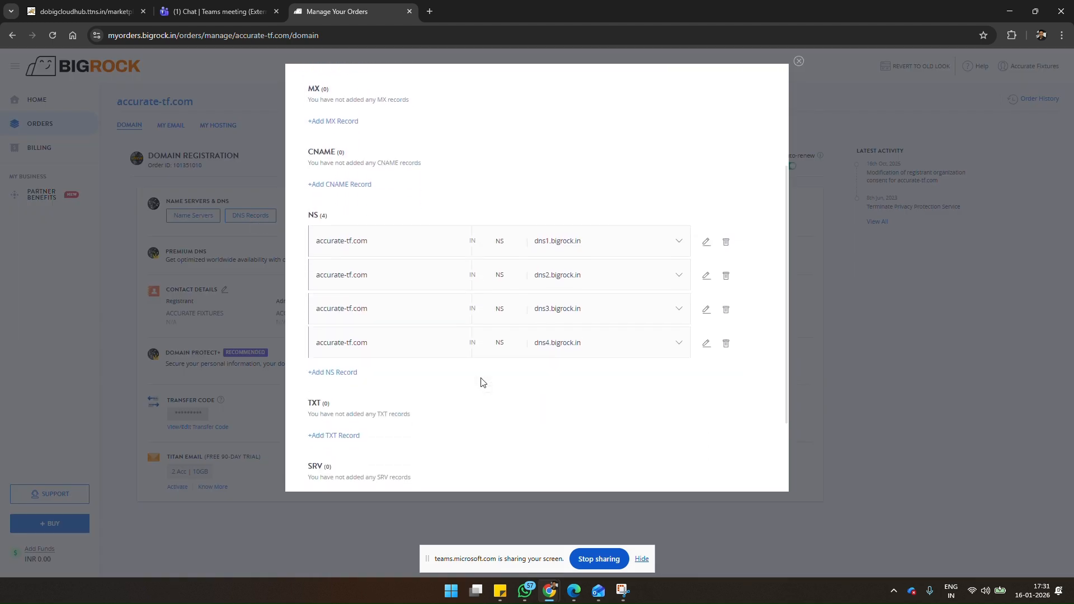
pyautogui.scroll(-2, 482, 382)
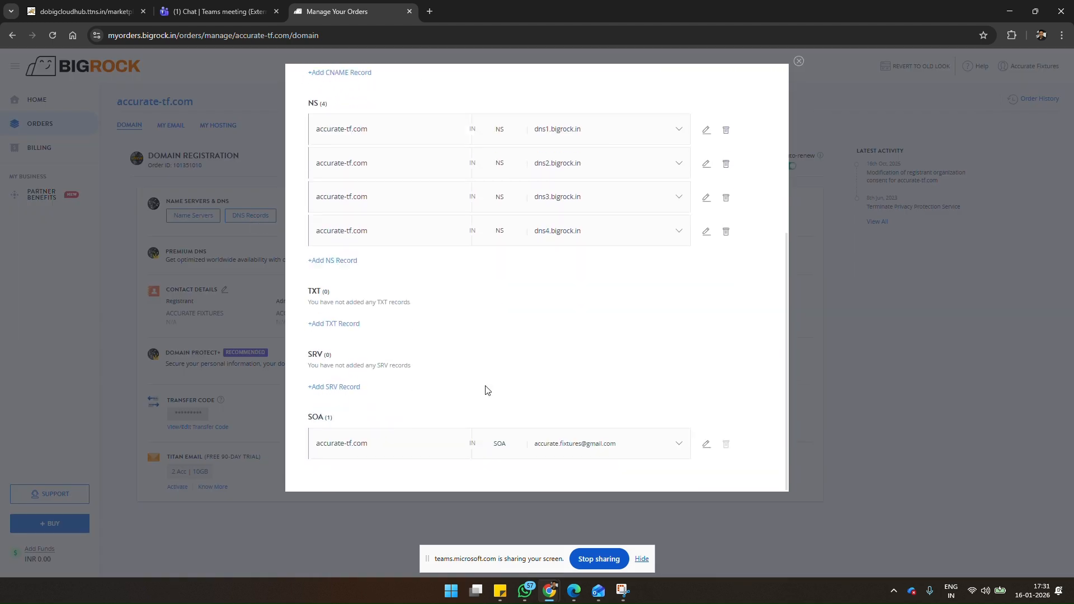
pyautogui.scroll(5, 485, 392)
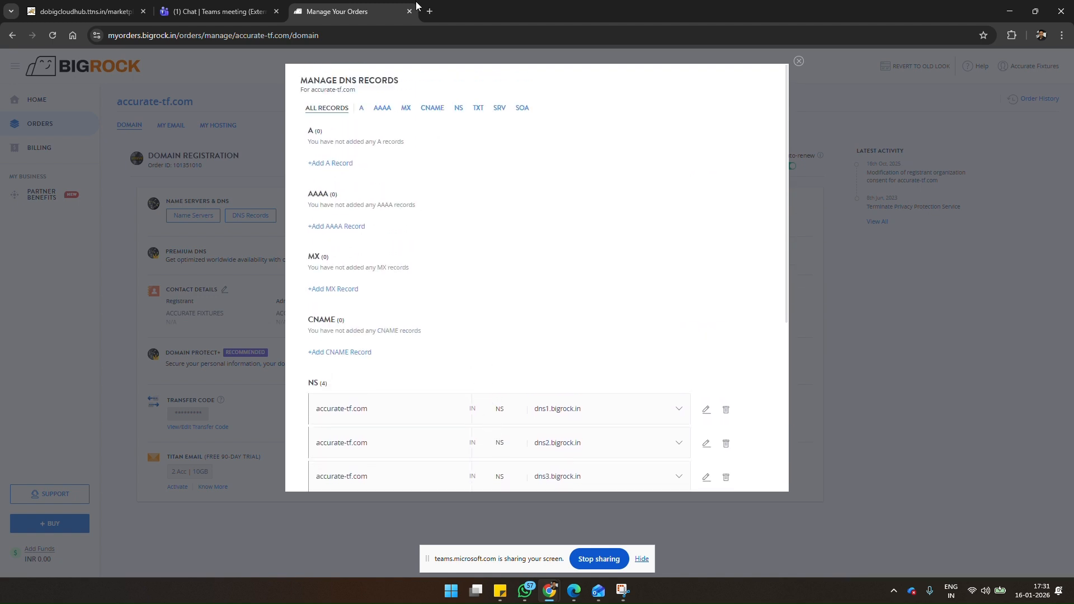
# Step: Load office.com in a new browser tab and go on to the Microsoft 365 admin center
pyautogui.click(430, 12)
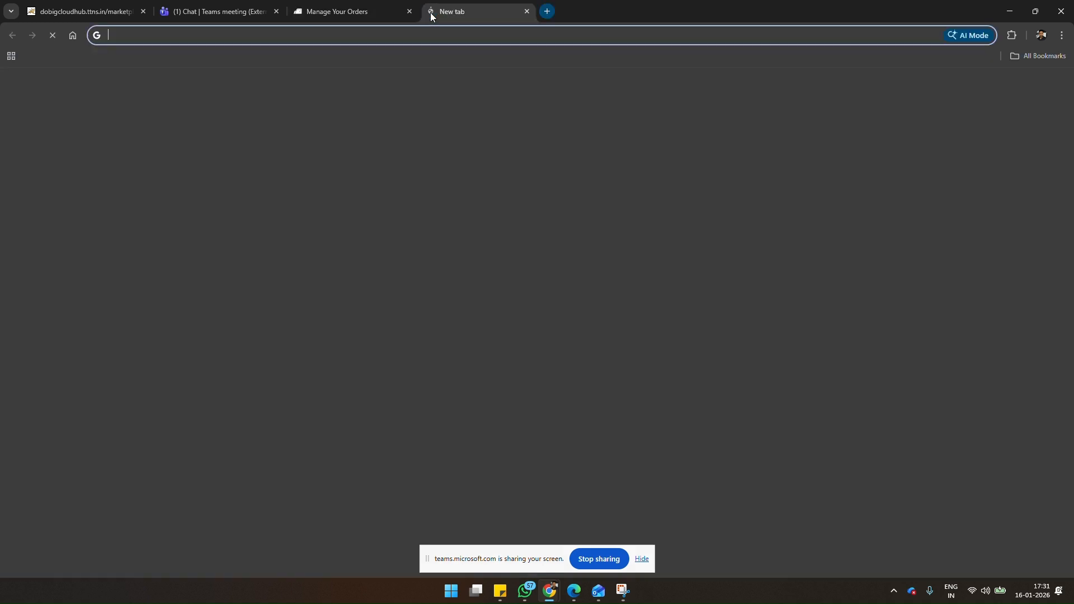
pyautogui.write('office')
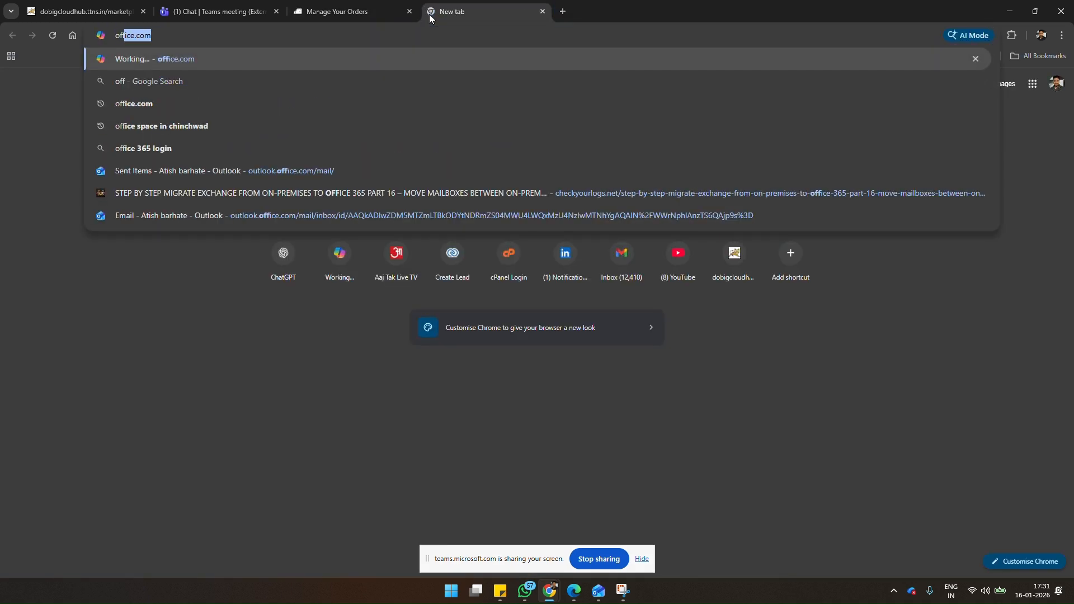
pyautogui.write('.com')
pyautogui.press('Return')
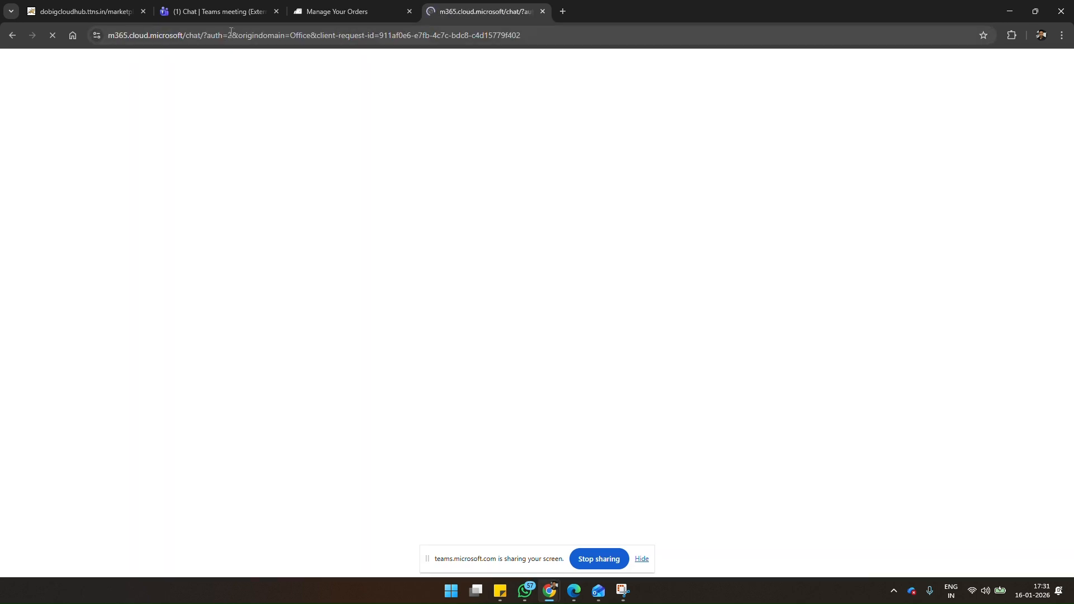
pyautogui.click(230, 36)
pyautogui.write('admin')
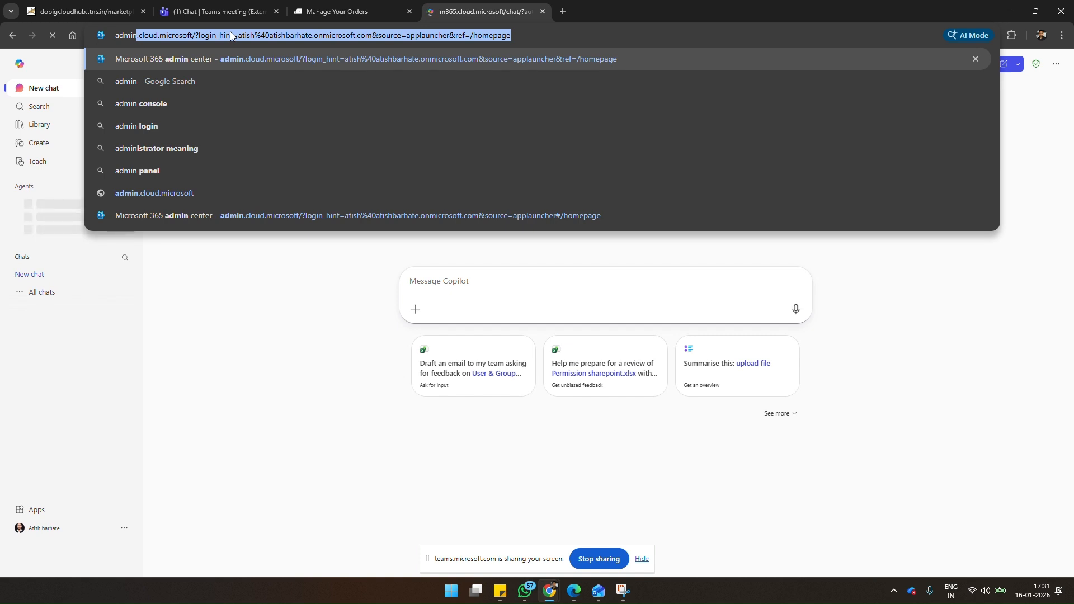
pyautogui.press('Return')
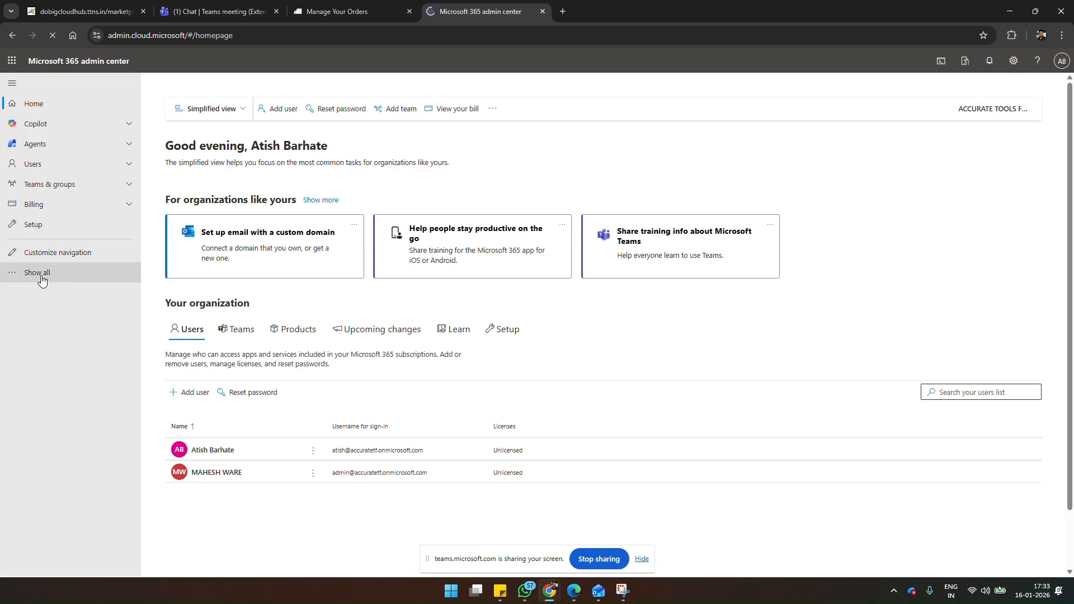
# Step: Expand the full admin navigation, open the Domains settings and start adding a domain
pyautogui.click(39, 274)
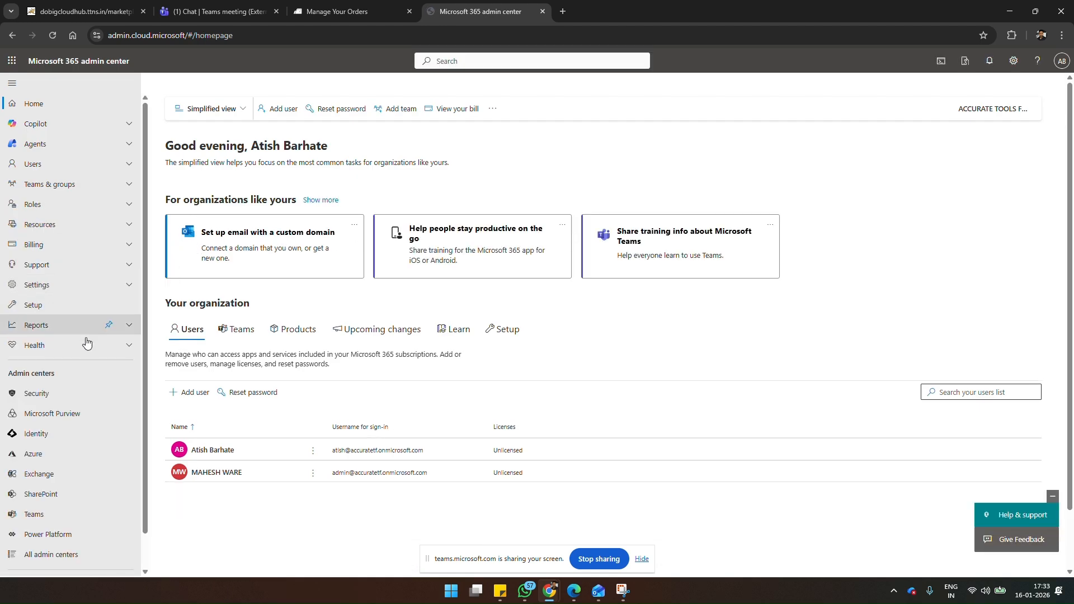
pyautogui.click(130, 285)
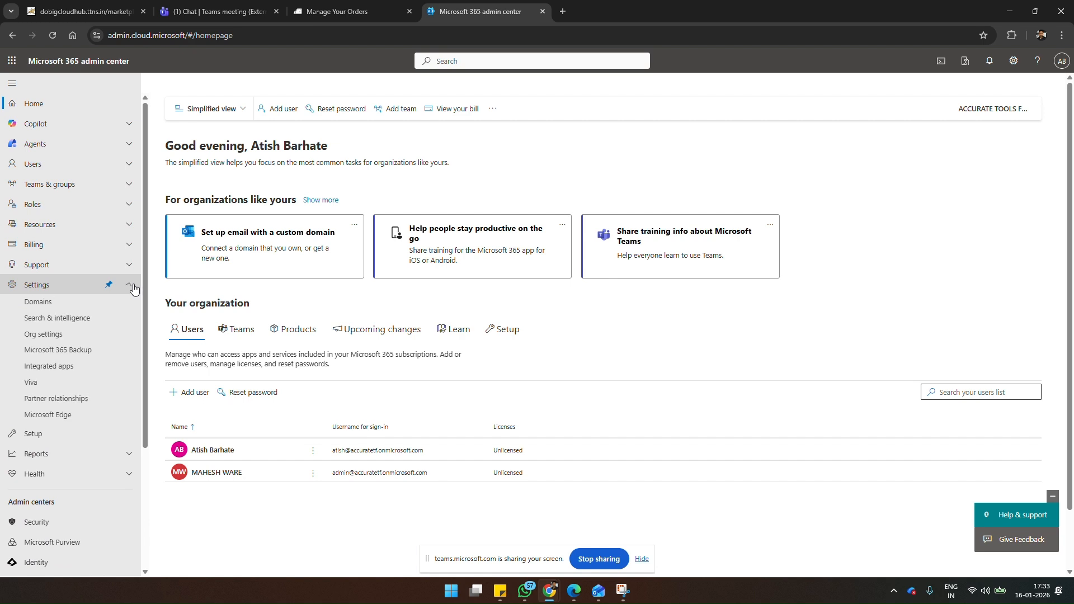
pyautogui.click(62, 306)
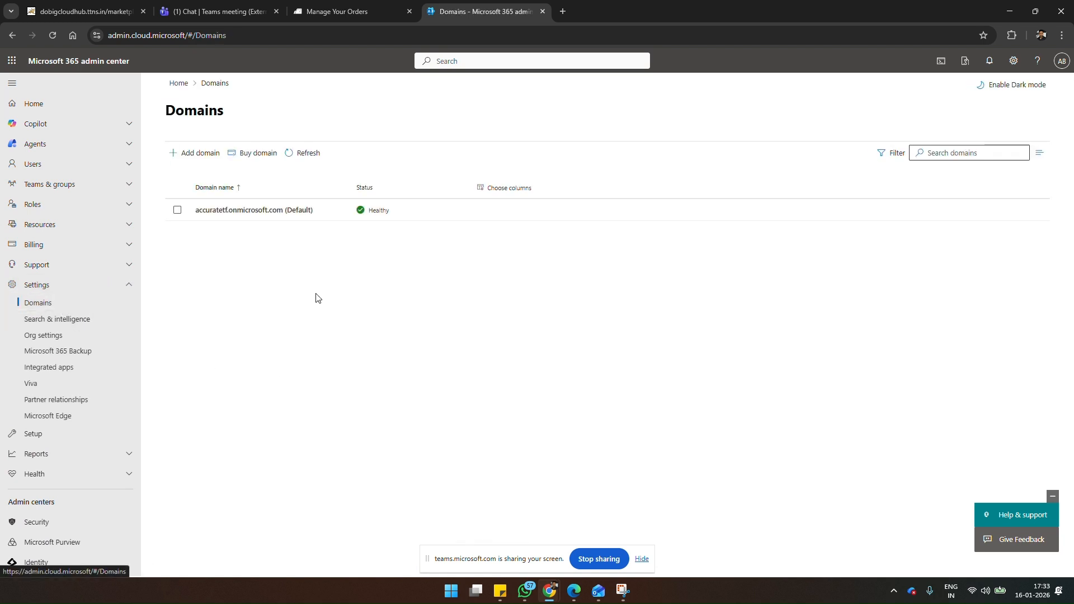
pyautogui.click(191, 161)
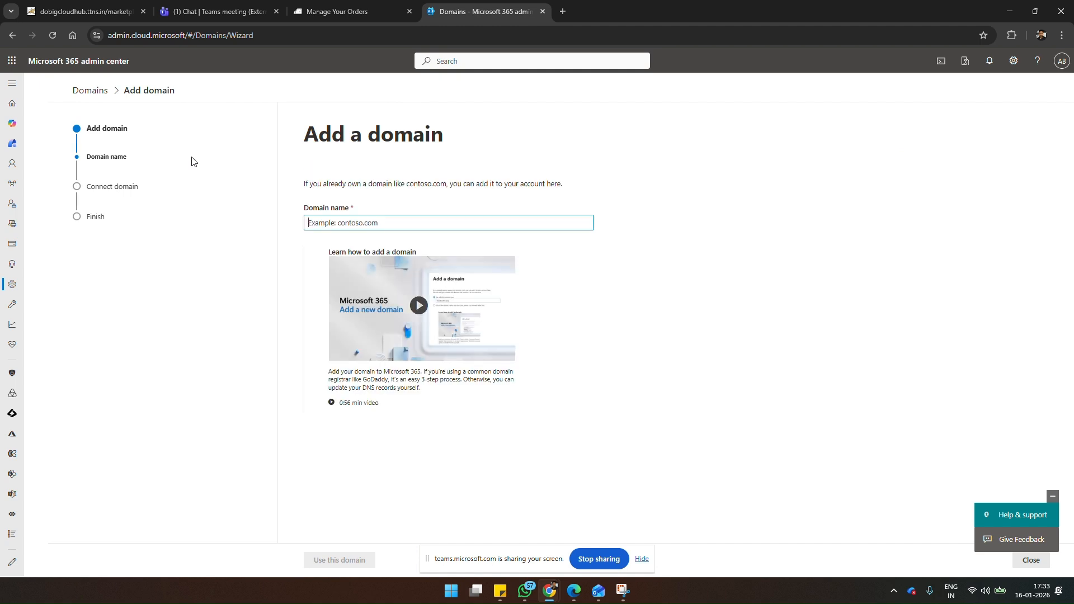
# Step: Copy the domain name accurate-tf.com from its BigRock order page into the Domain name field of the Microsoft 365 add-domain wizard
pyautogui.click(325, 14)
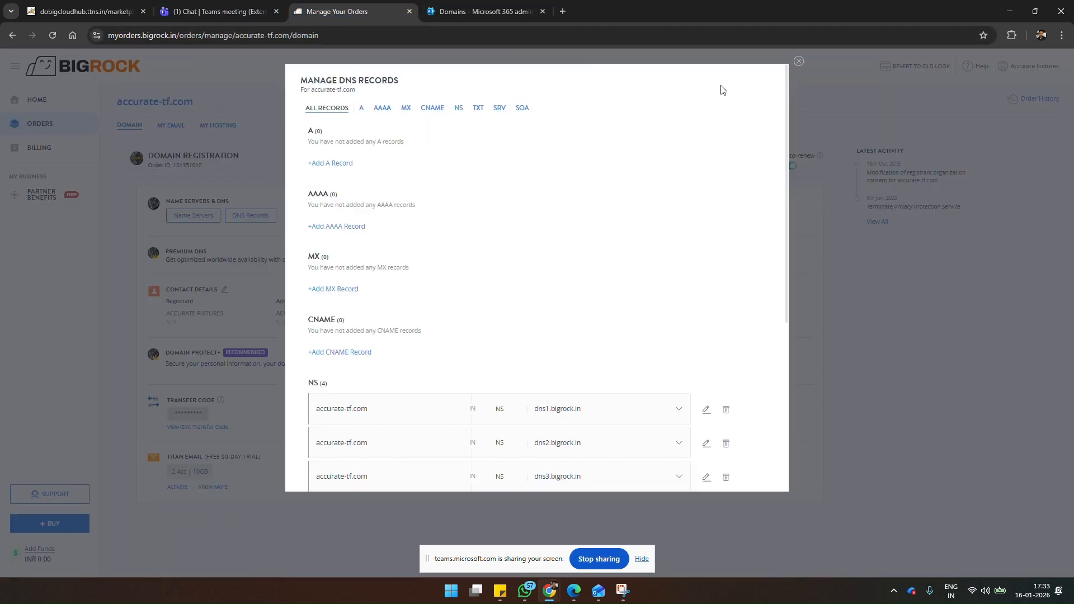
pyautogui.click(798, 62)
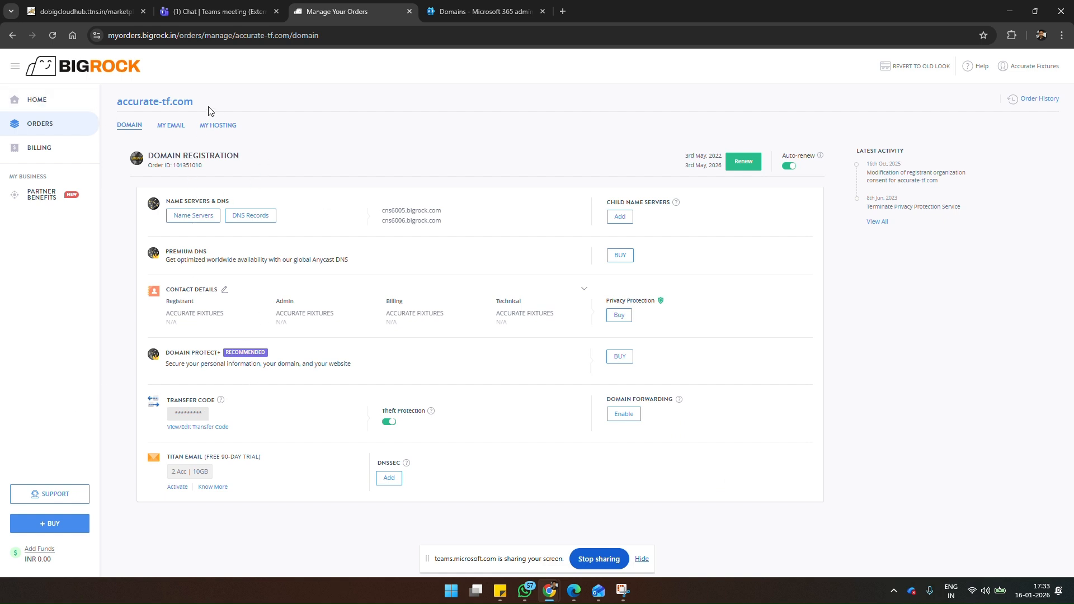
pyautogui.moveTo(197, 102); pyautogui.dragTo(116, 101)
pyautogui.hotkey('ctrl', 'c')
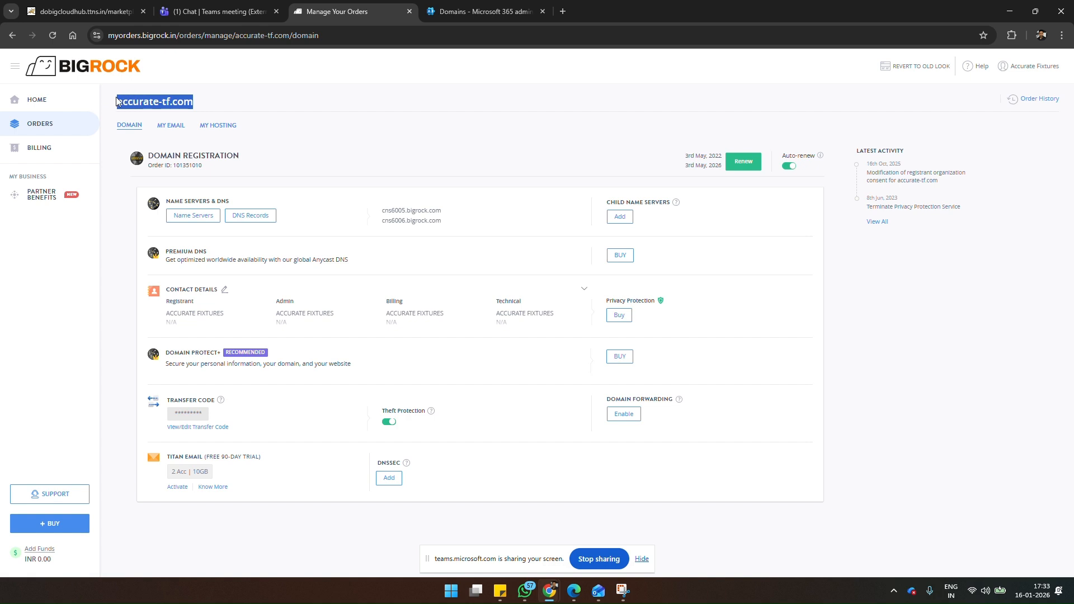
pyautogui.click(448, 11)
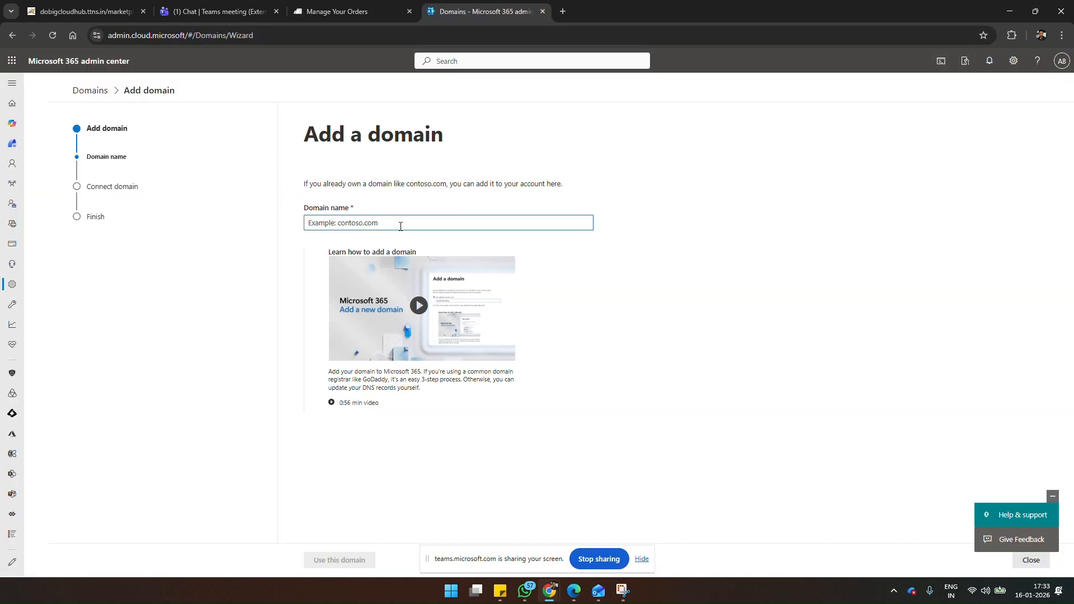
pyautogui.hotkey('ctrl', 'v')
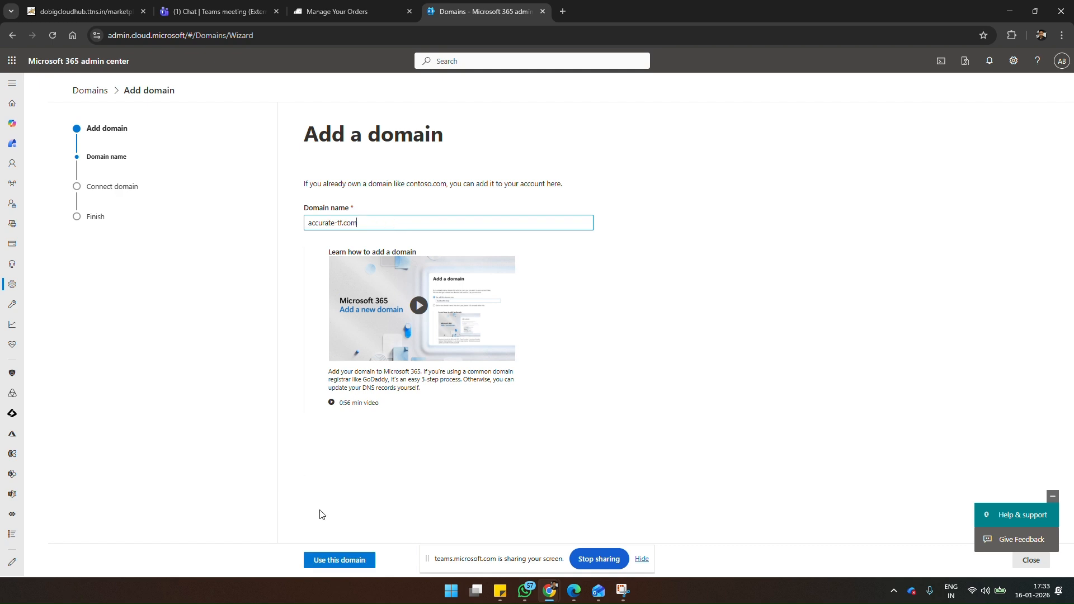
# Step: Submit accurate-tf.com with TXT record verification, collapse the help buttons, and try to verify ownership of the domain
pyautogui.click(361, 561)
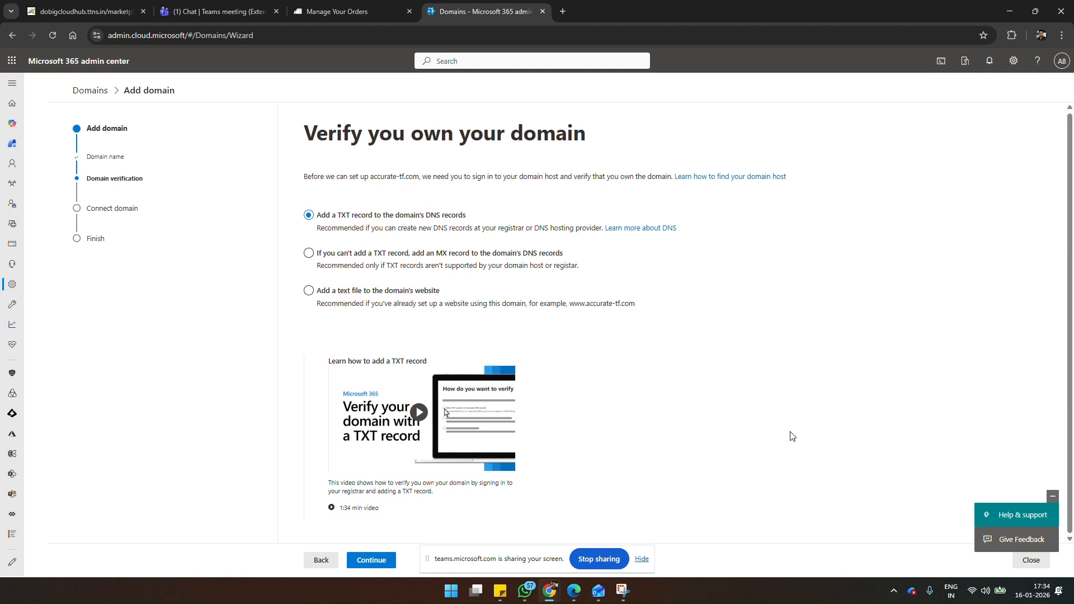
pyautogui.click(370, 561)
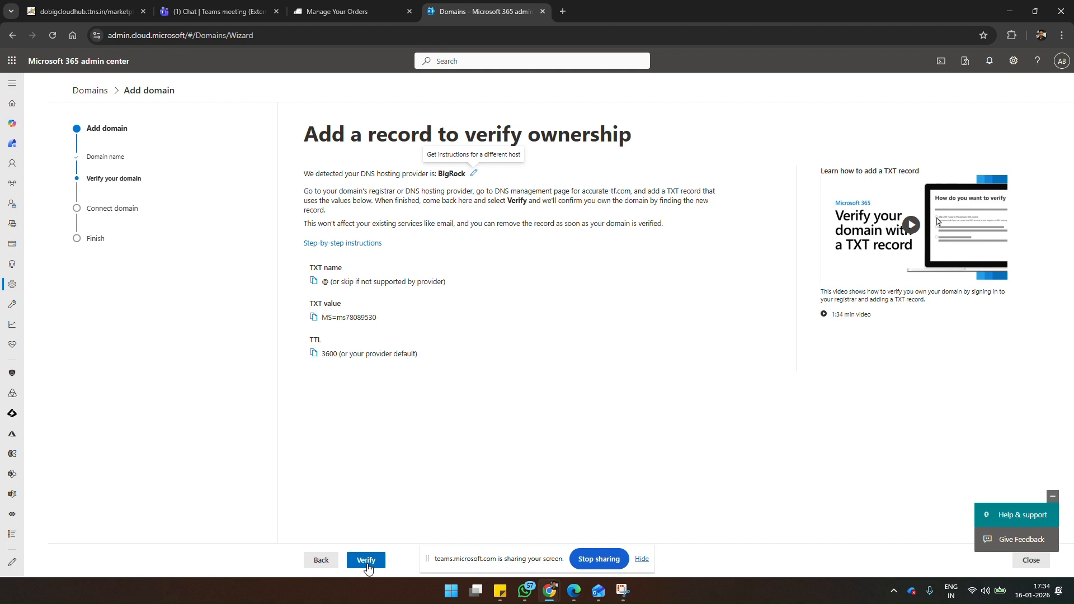
pyautogui.click(1051, 496)
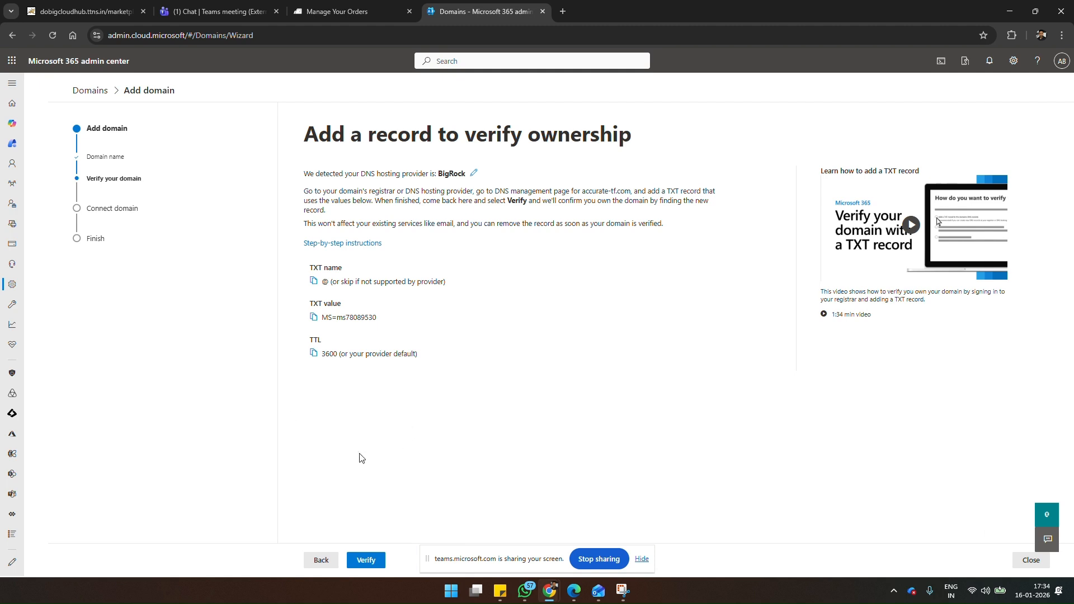
pyautogui.click(366, 560)
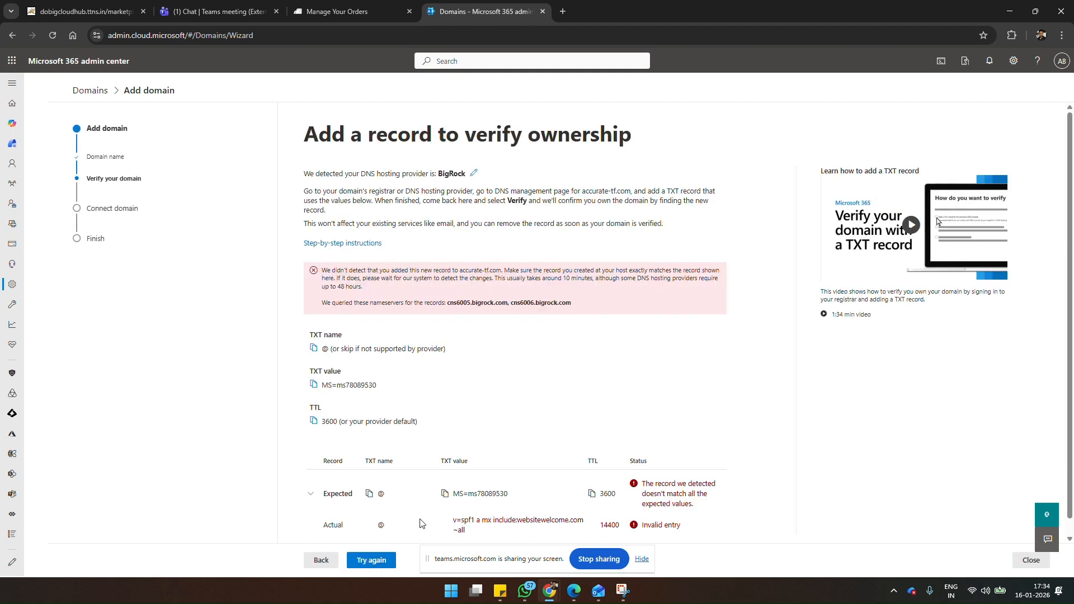
pyautogui.scroll(-1, 421, 522)
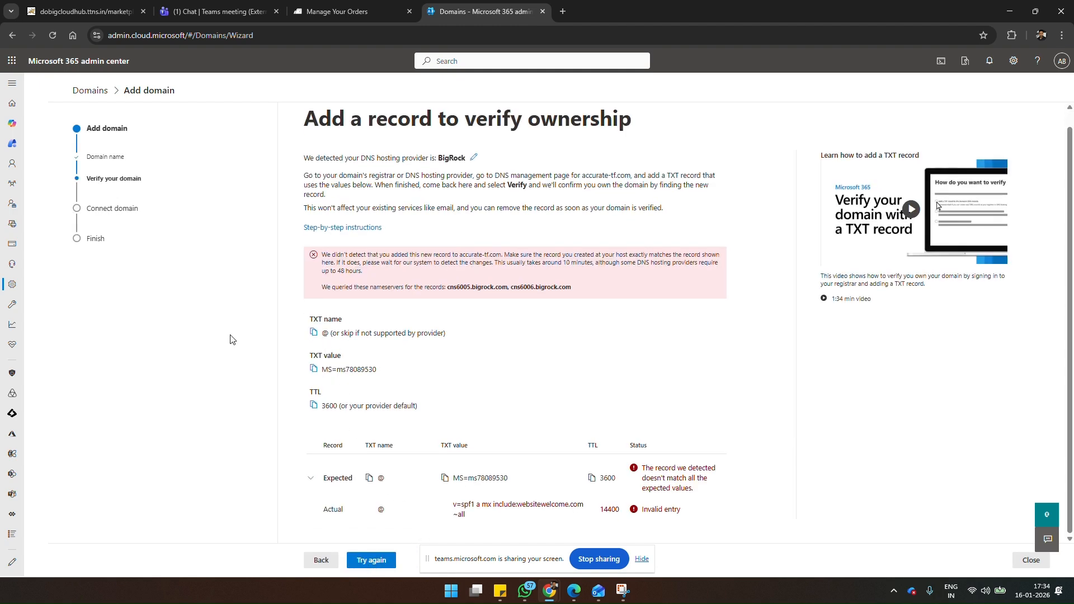
# Step: Switch to BigRock's hosting page for accurate-tf.com and go through cPanel's domain management to its Zone Editor
pyautogui.click(332, 8)
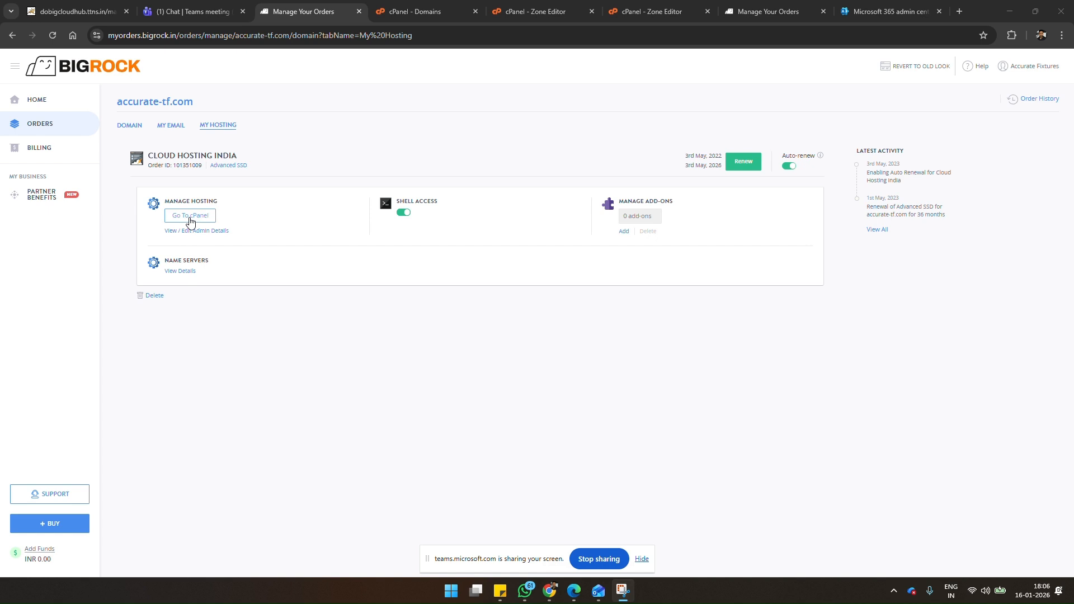
pyautogui.click(439, 3)
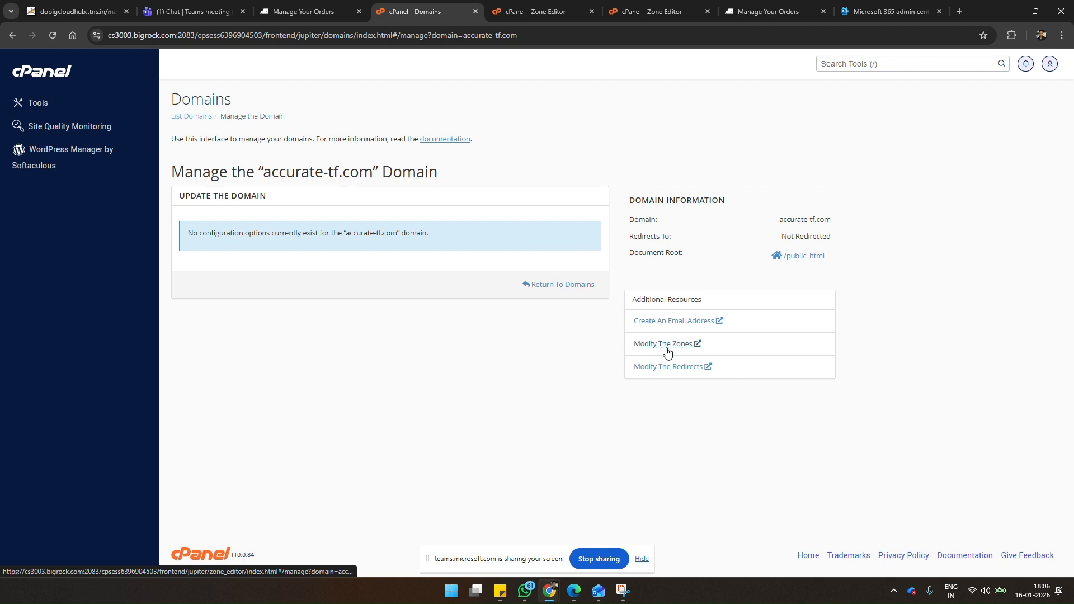
pyautogui.click(668, 12)
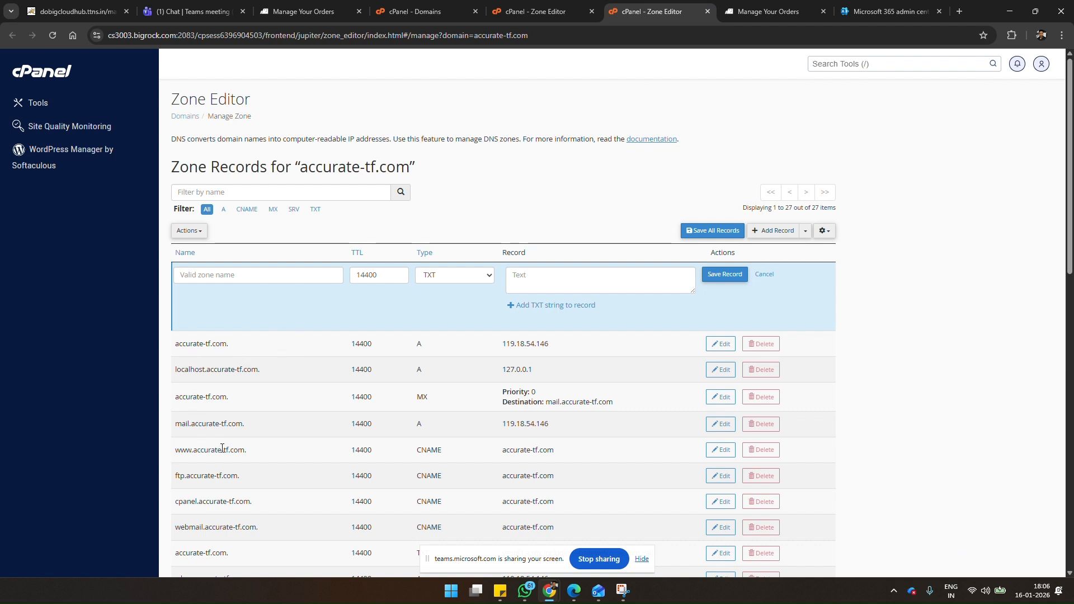
# Step: Examine the full list of zone records for accurate-tf.com, covering the A, MX, CNAME, SRV and TXT entries
pyautogui.scroll(-2, 223, 467)
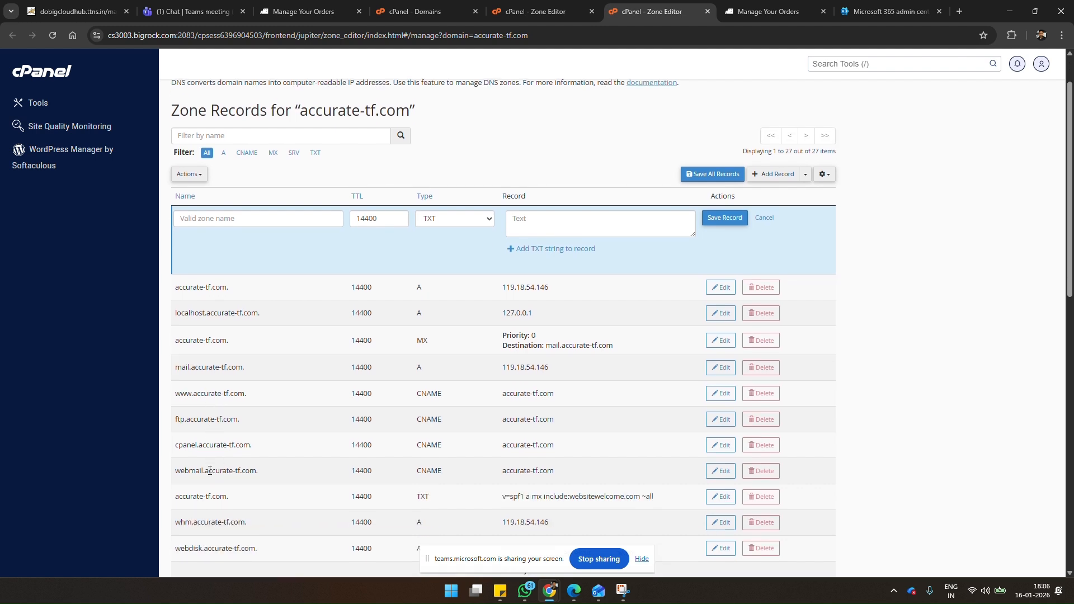
pyautogui.scroll(-7, 209, 477)
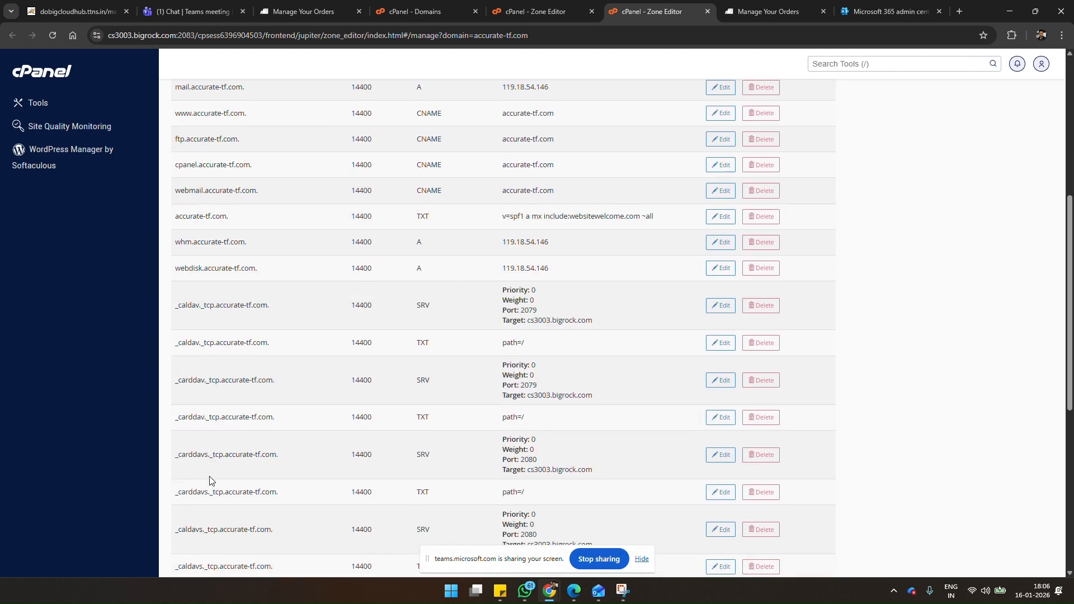
pyautogui.scroll(-4, 209, 475)
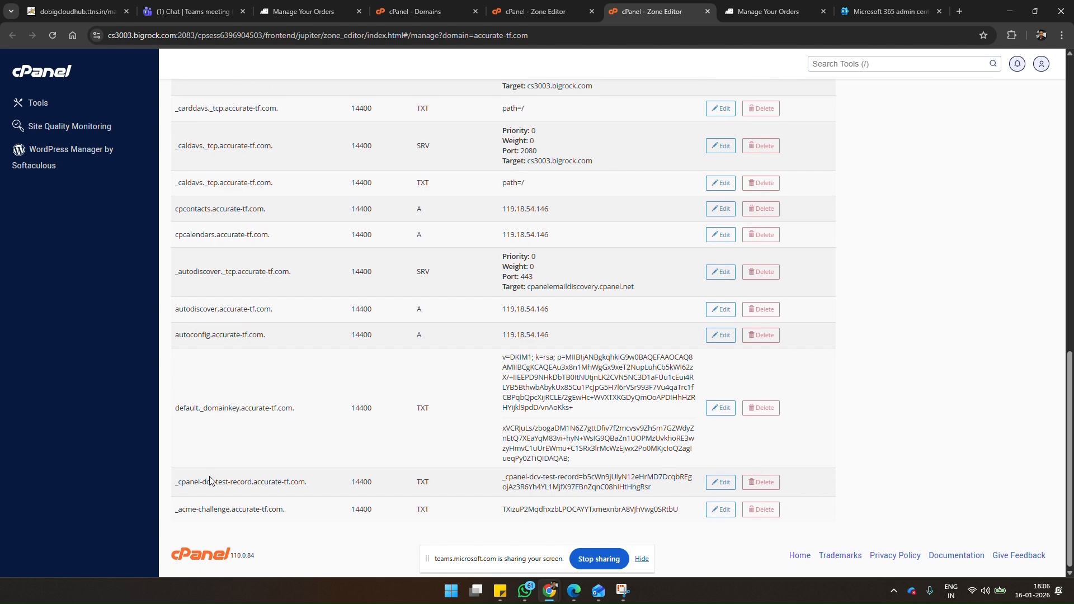
pyautogui.scroll(14, 210, 477)
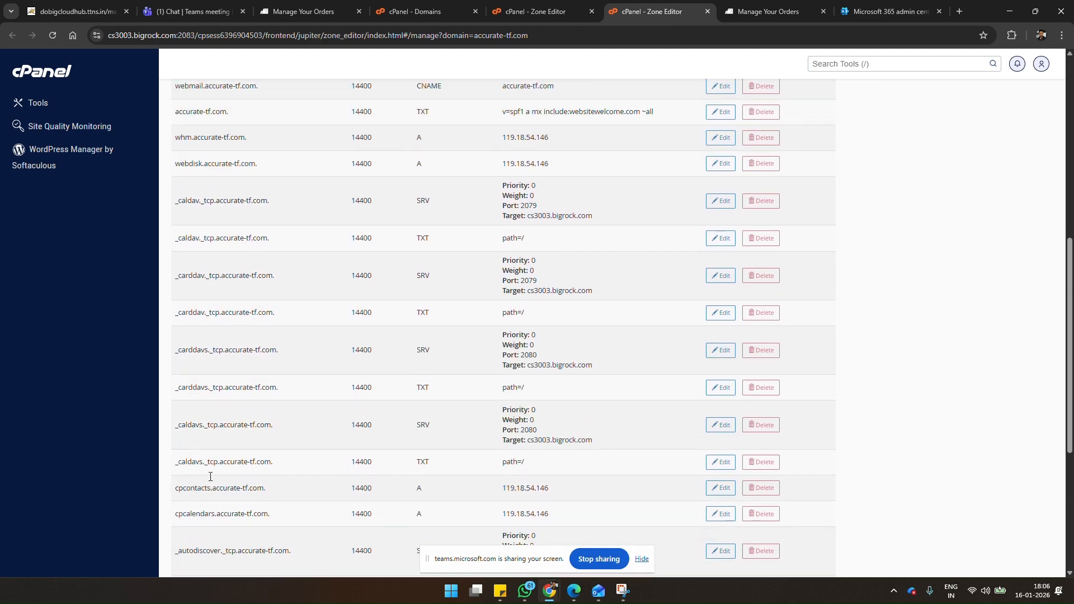
pyautogui.scroll(1, 212, 477)
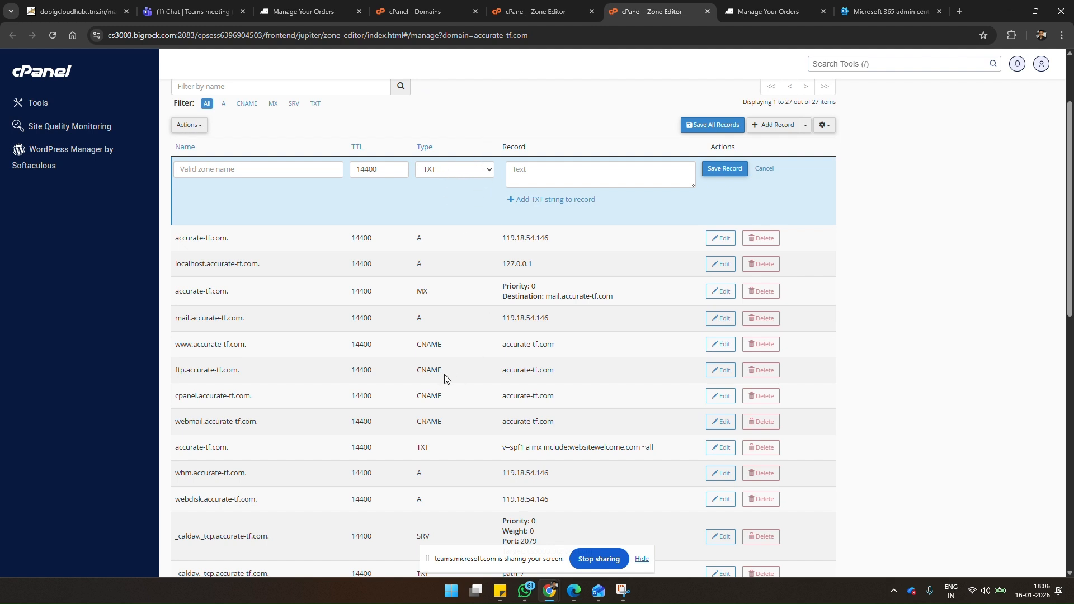
pyautogui.scroll(-2, 446, 378)
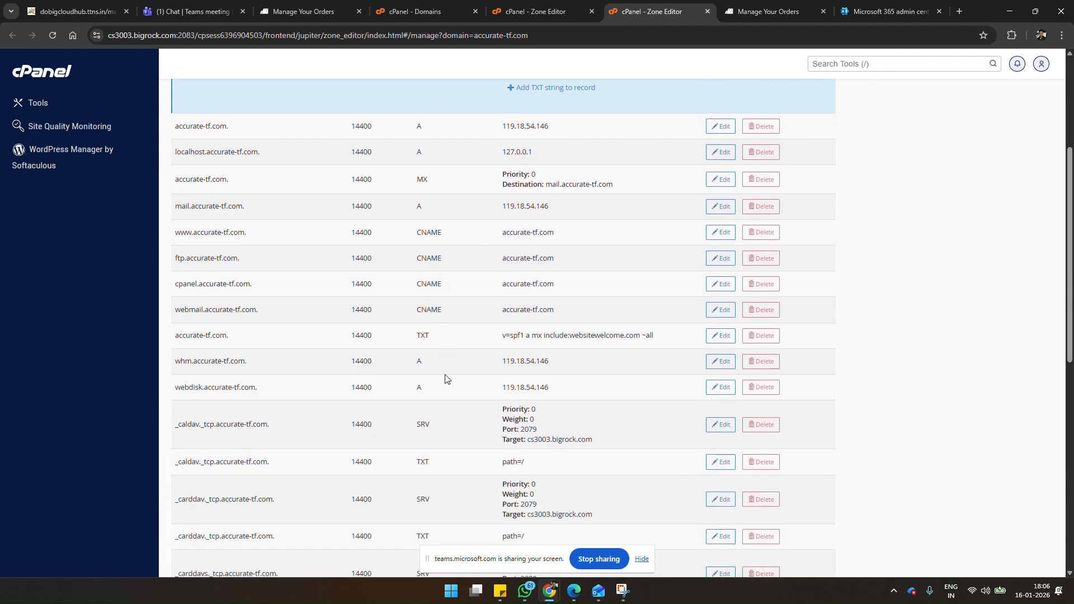
pyautogui.scroll(-1, 446, 378)
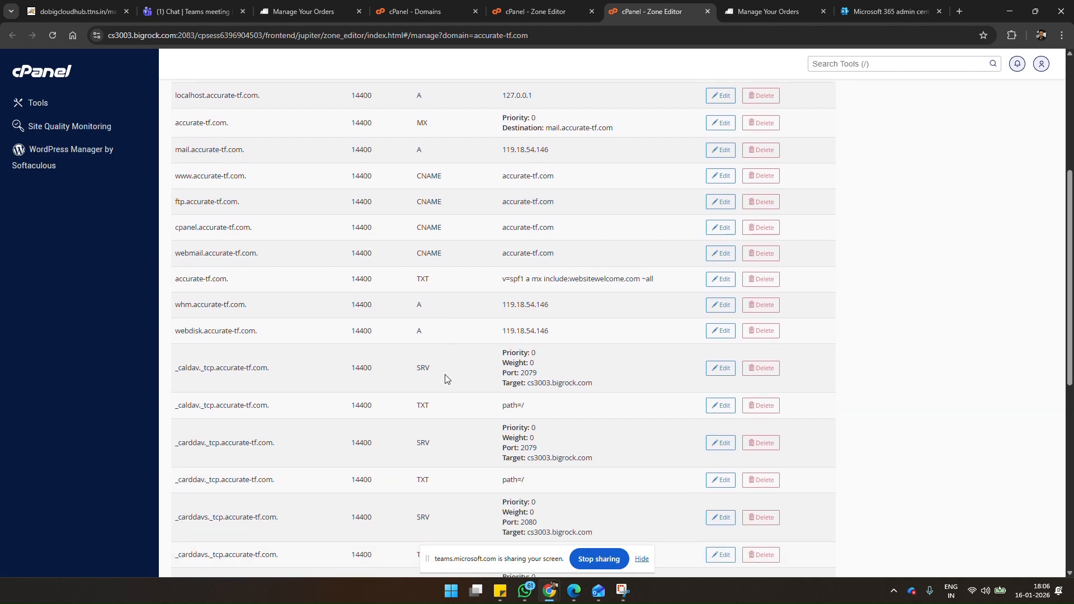
pyautogui.scroll(-1, 445, 378)
pyautogui.scroll(-7, 446, 379)
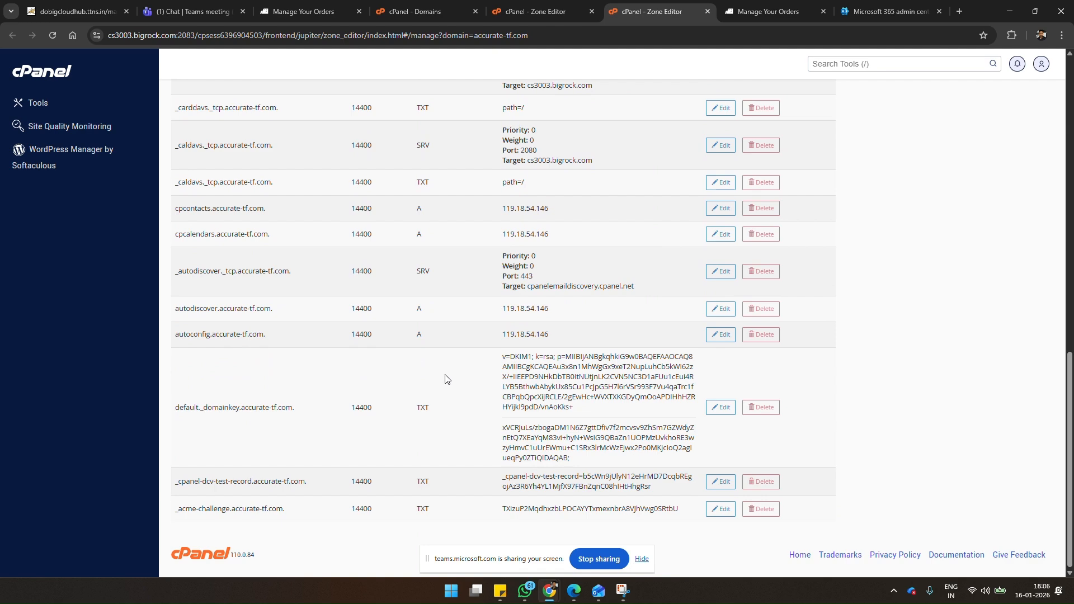
pyautogui.scroll(10, 446, 379)
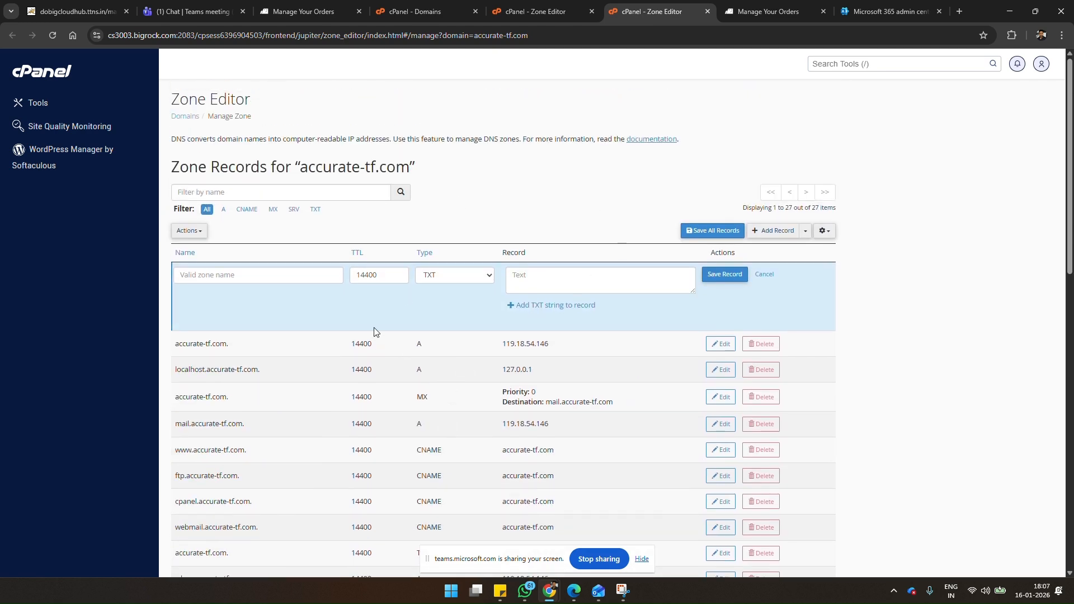
# Step: Filter the accurate-tf.com zone records to TXT only and review the entries
pyautogui.click(315, 210)
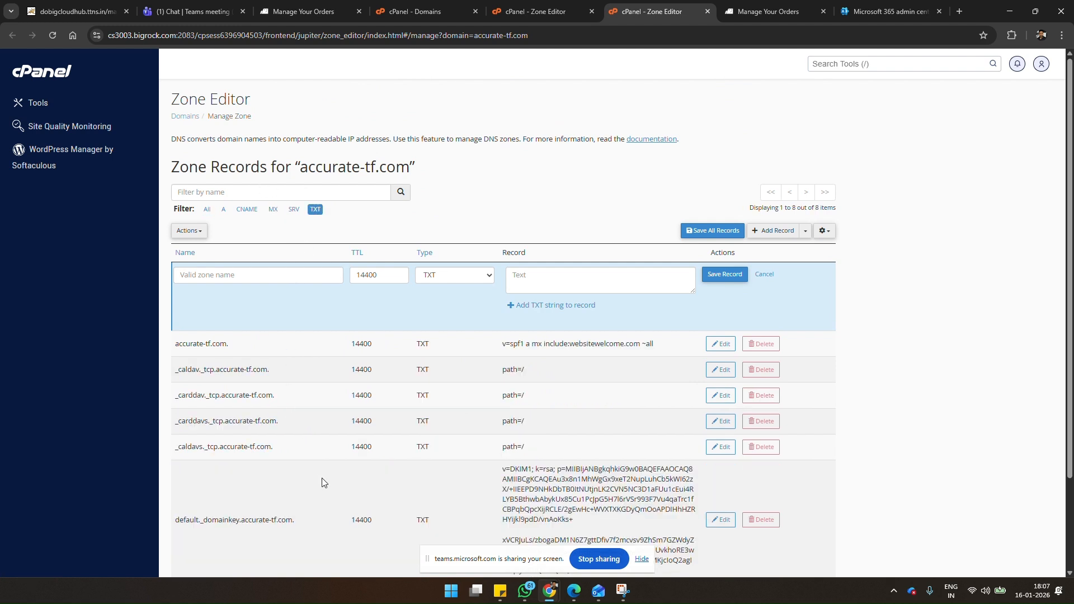
pyautogui.scroll(-2, 323, 478)
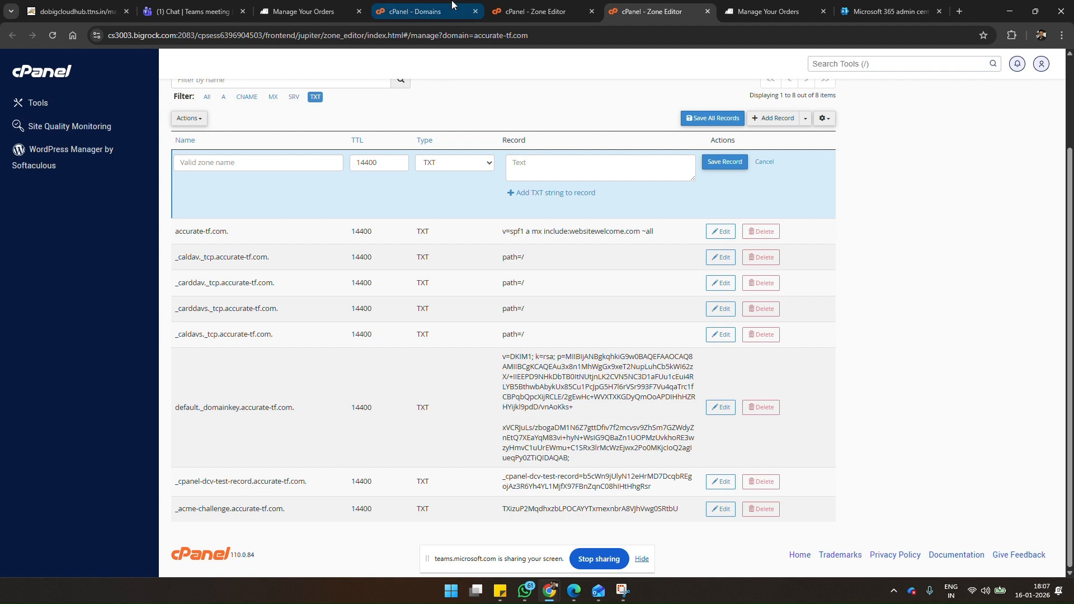
pyautogui.click(475, 18)
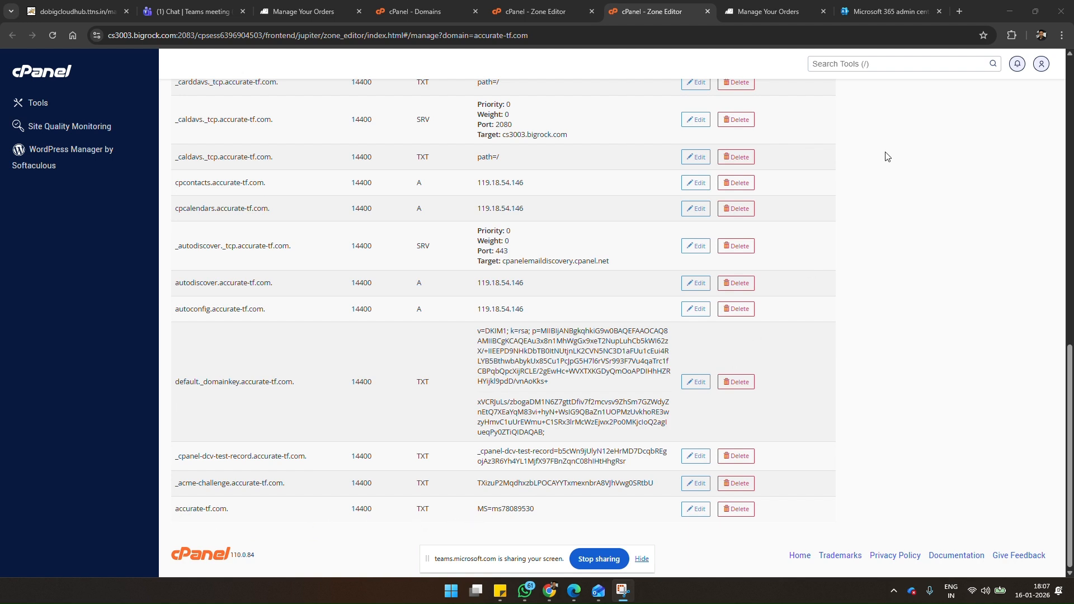
# Step: Return to the Microsoft 365 wizard, continue with own DNS records, leave Exchange and Exchange Online Protection cleared, and finish the domain setup
pyautogui.click(874, 14)
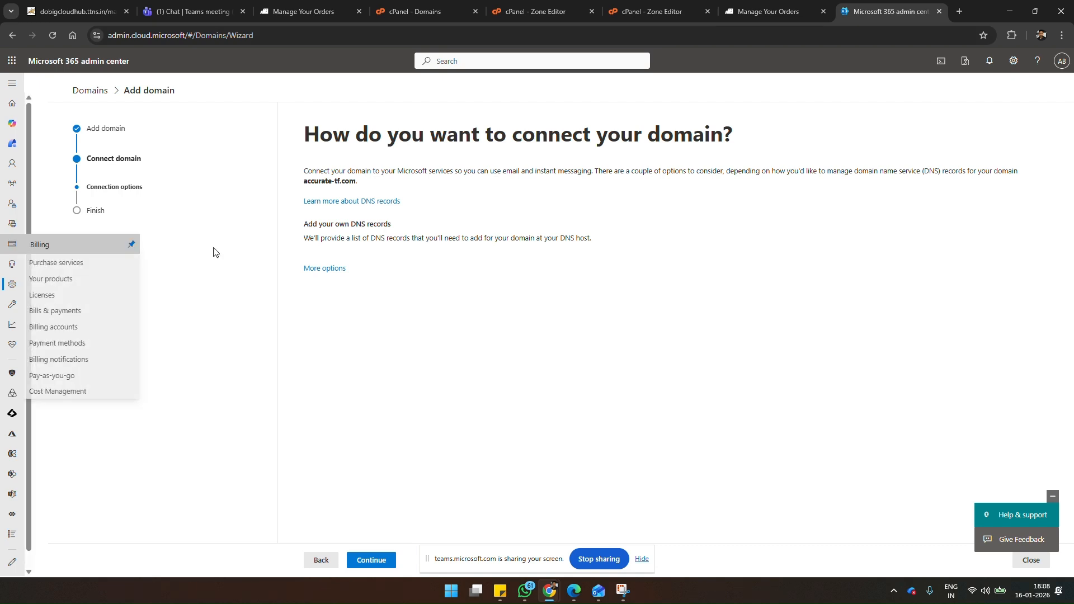
pyautogui.click(378, 561)
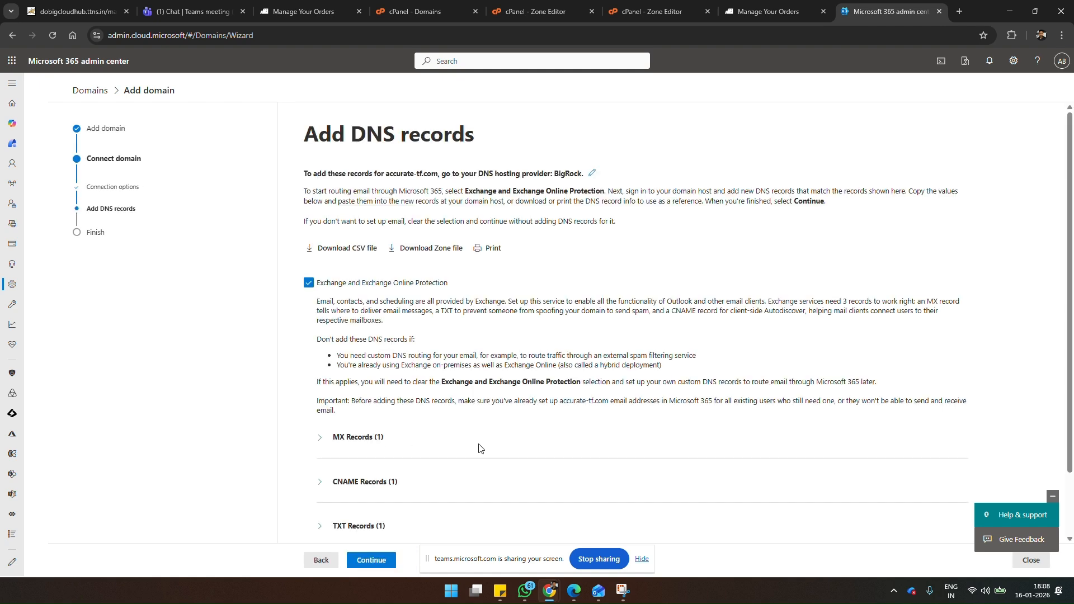
pyautogui.scroll(-2, 479, 449)
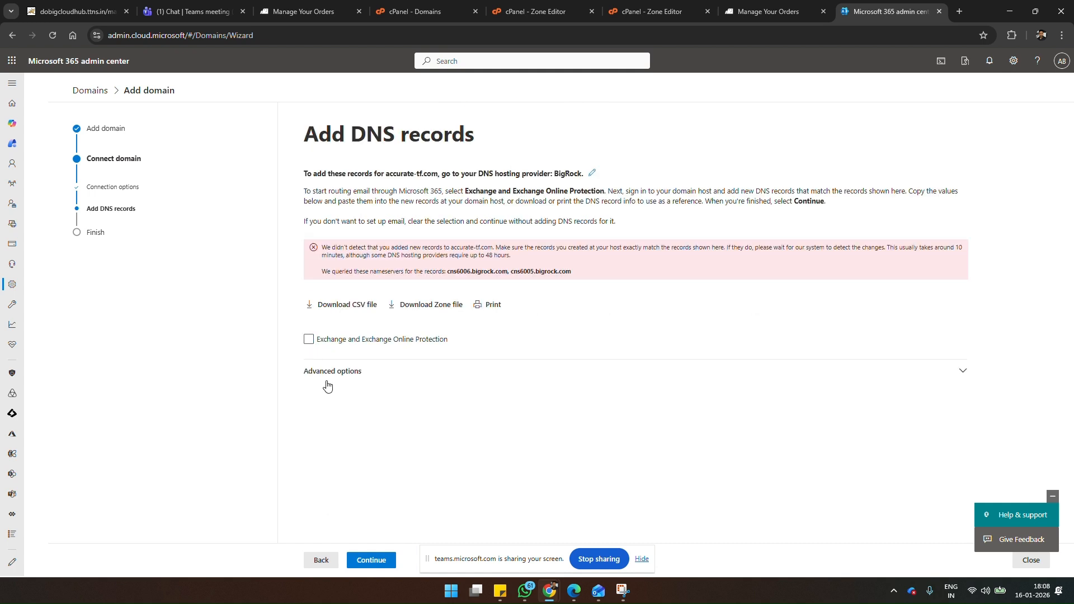
pyautogui.click(371, 560)
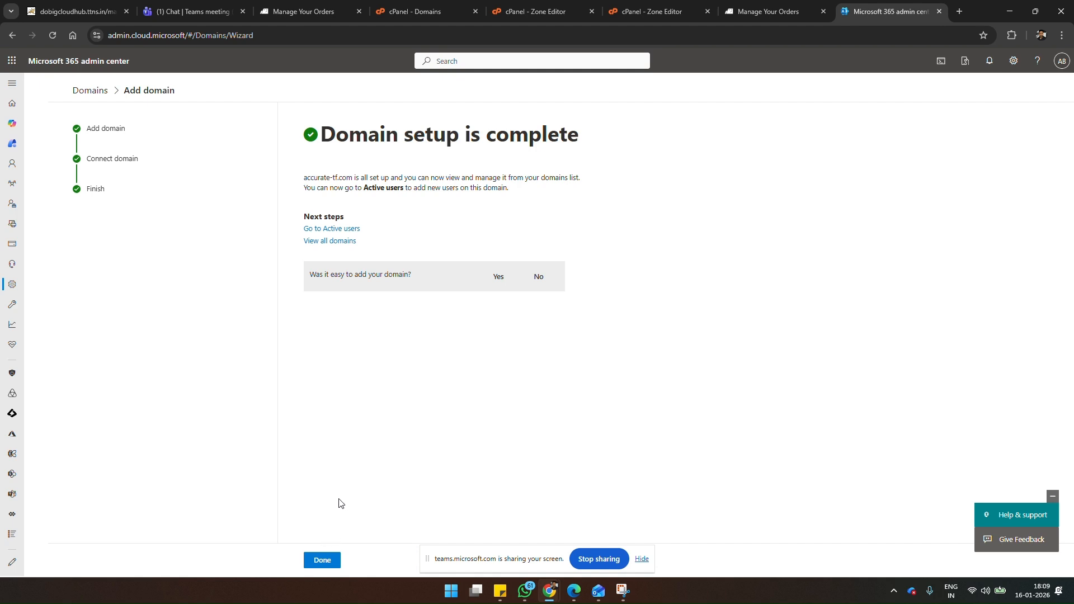
pyautogui.click(327, 562)
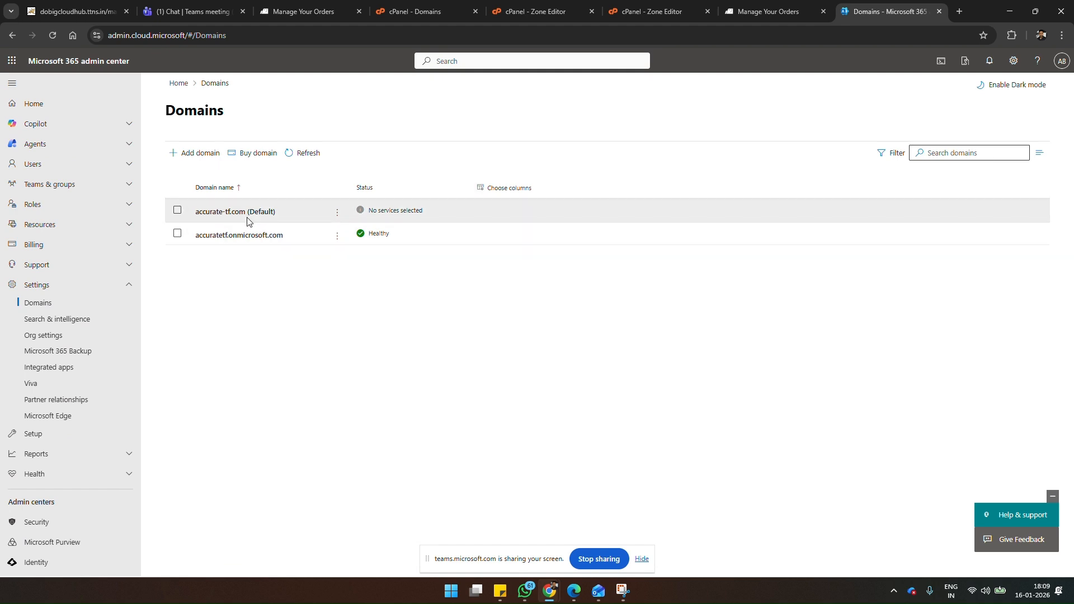
# Step: Review the accurate-tf.com orders on the BigRock home dashboard and the domain's entry in the Microsoft 365 Domains list
pyautogui.click(297, 5)
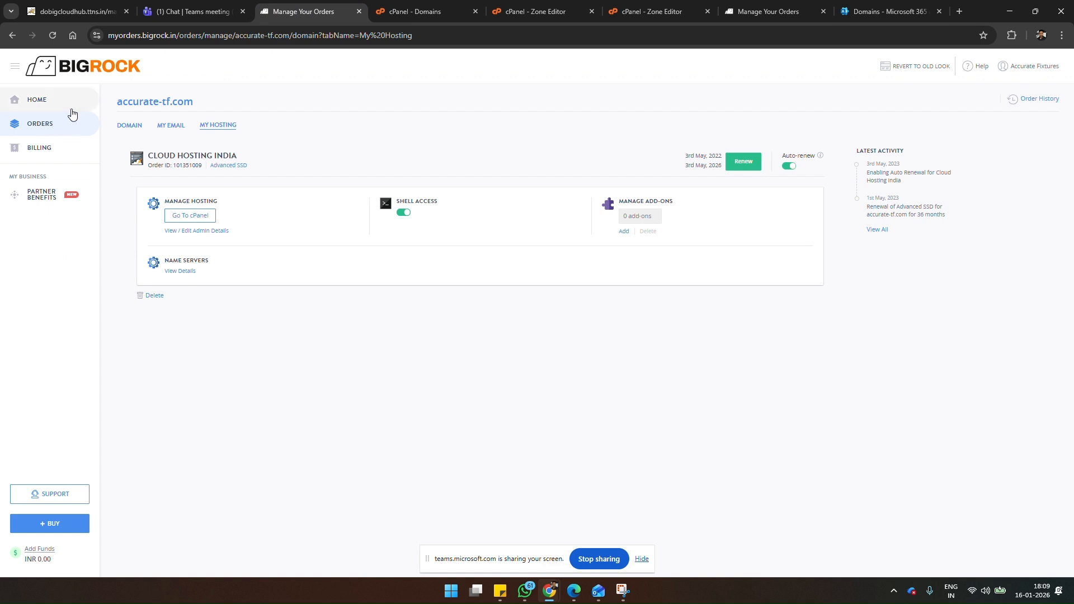
pyautogui.click(31, 101)
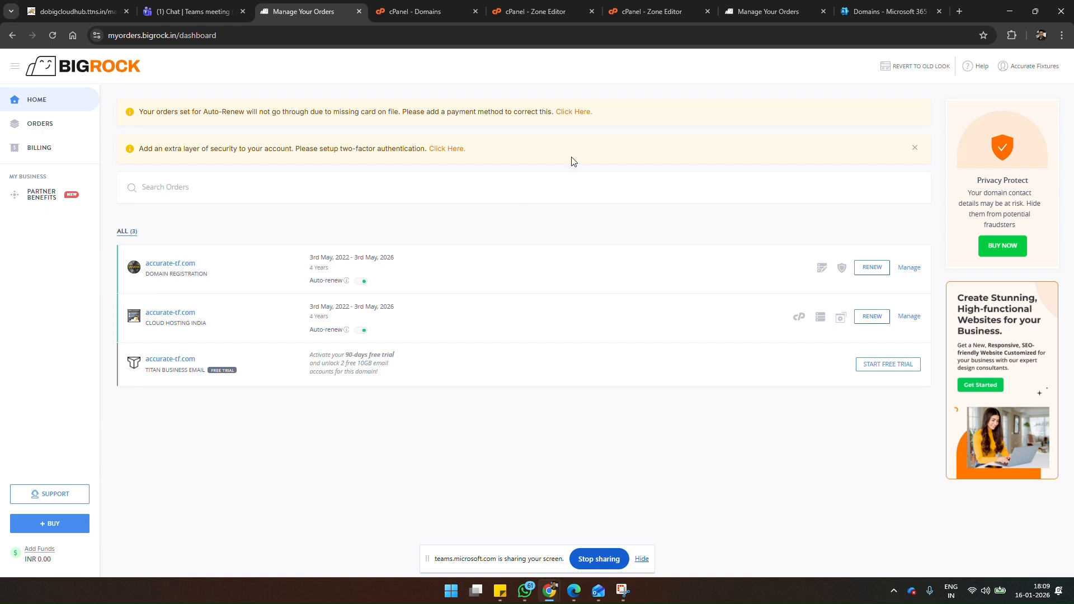
pyautogui.click(848, 4)
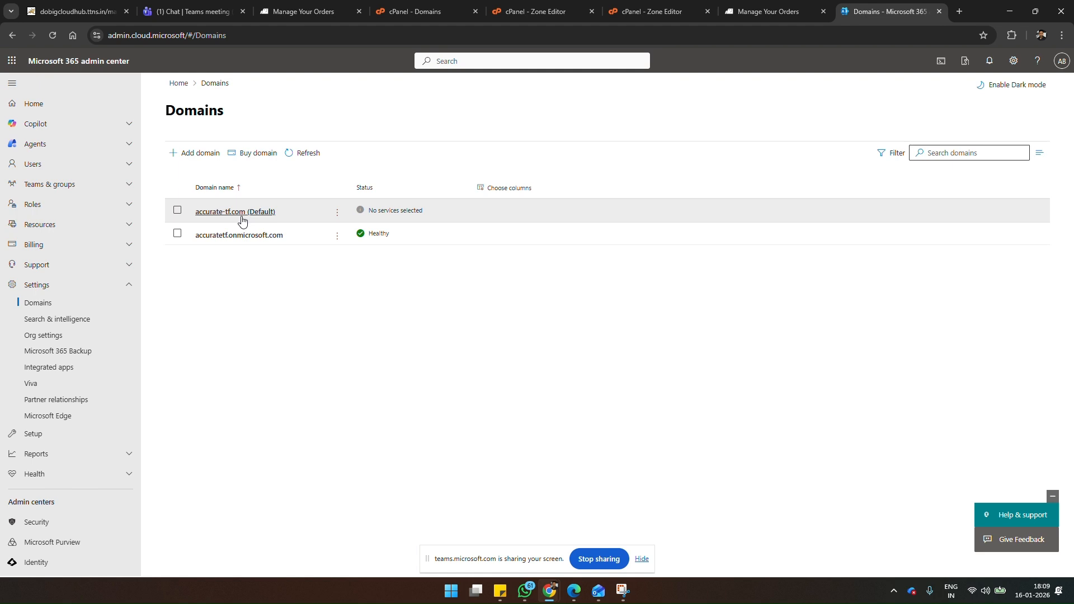
pyautogui.moveTo(293, 9)
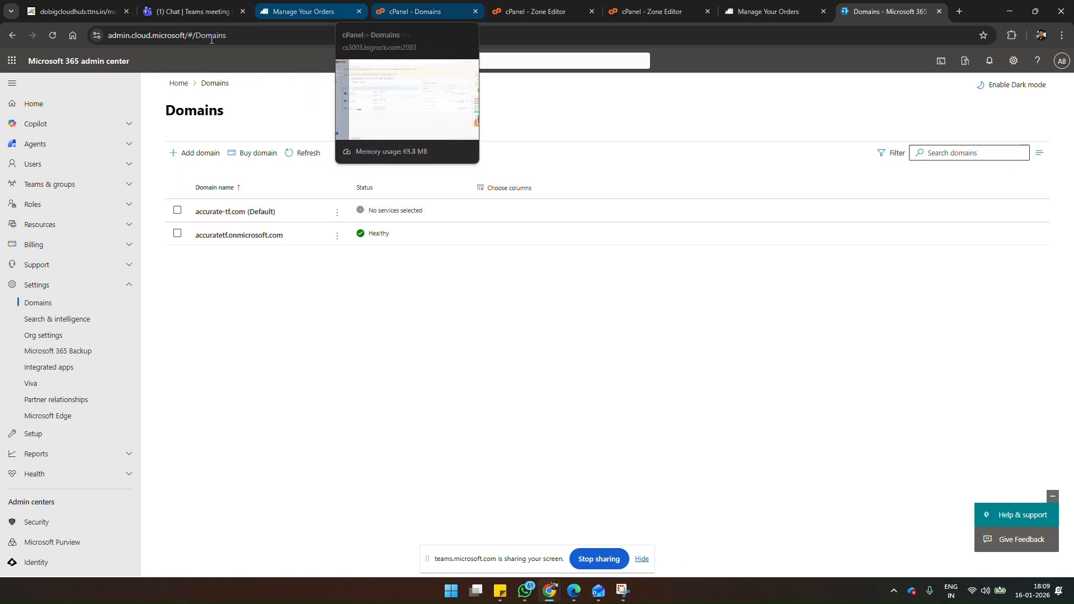
pyautogui.click(294, 6)
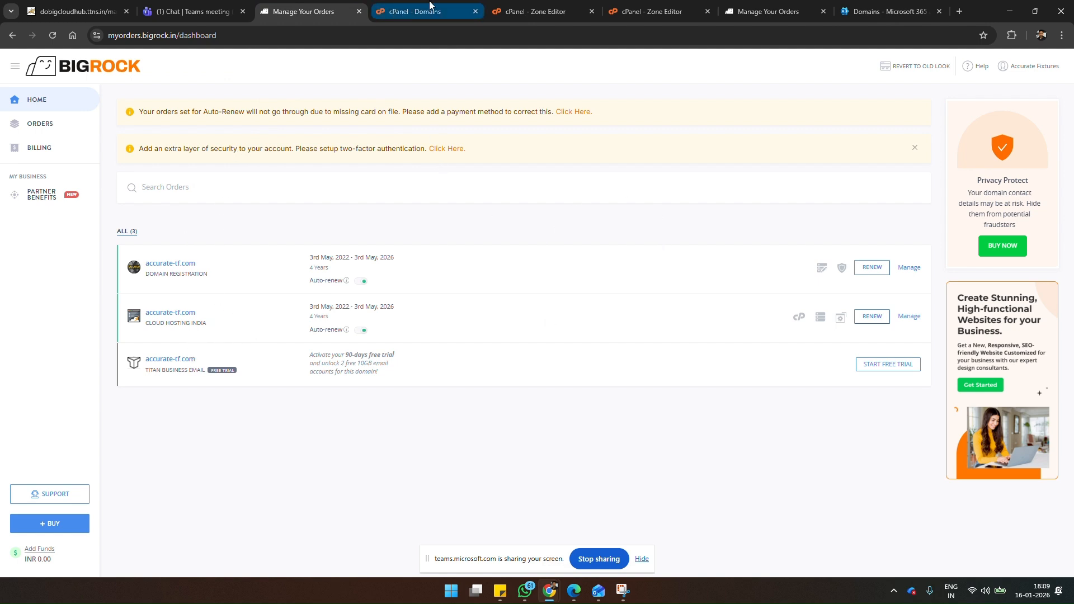
# Step: Go from the Zone Editor to cPanel's Email Accounts and review the complete list of accurate-tf.com mailboxes and their storage use
pyautogui.click(641, 6)
pyautogui.scroll(15, 304, 362)
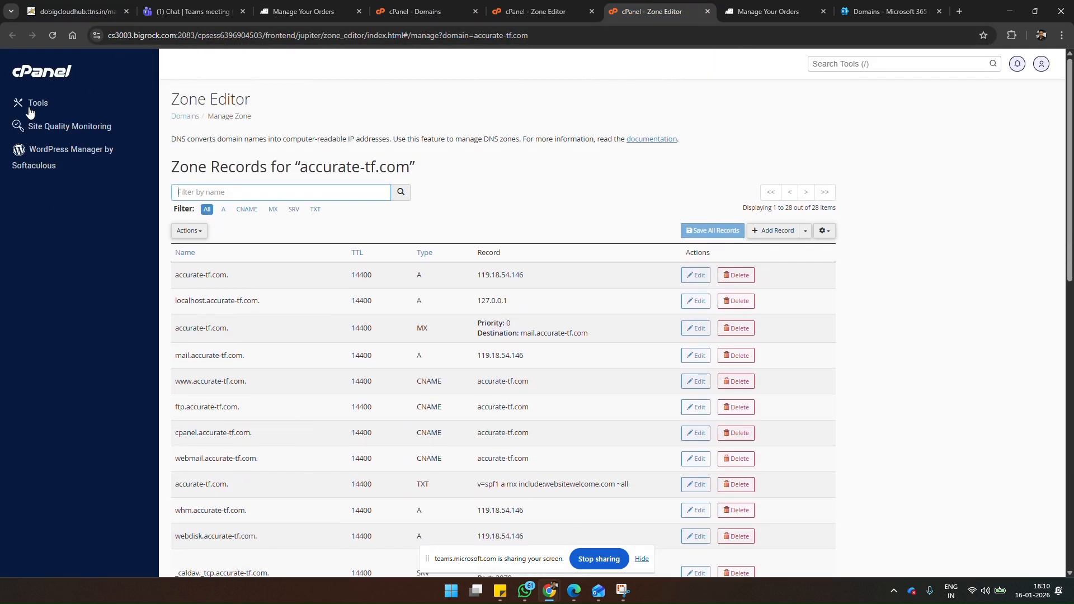
pyautogui.click(36, 104)
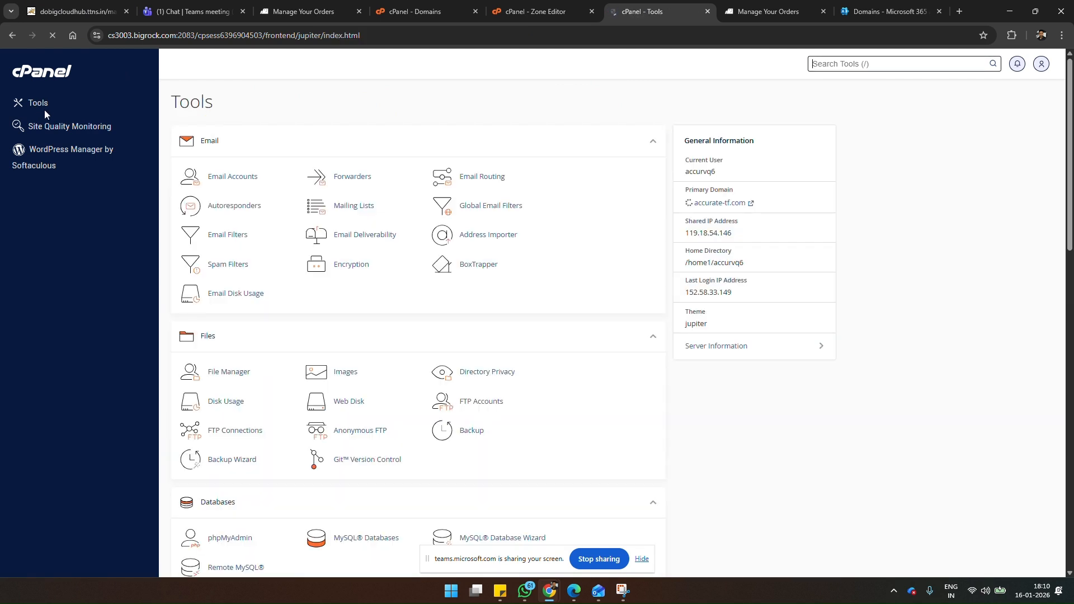
pyautogui.click(233, 176)
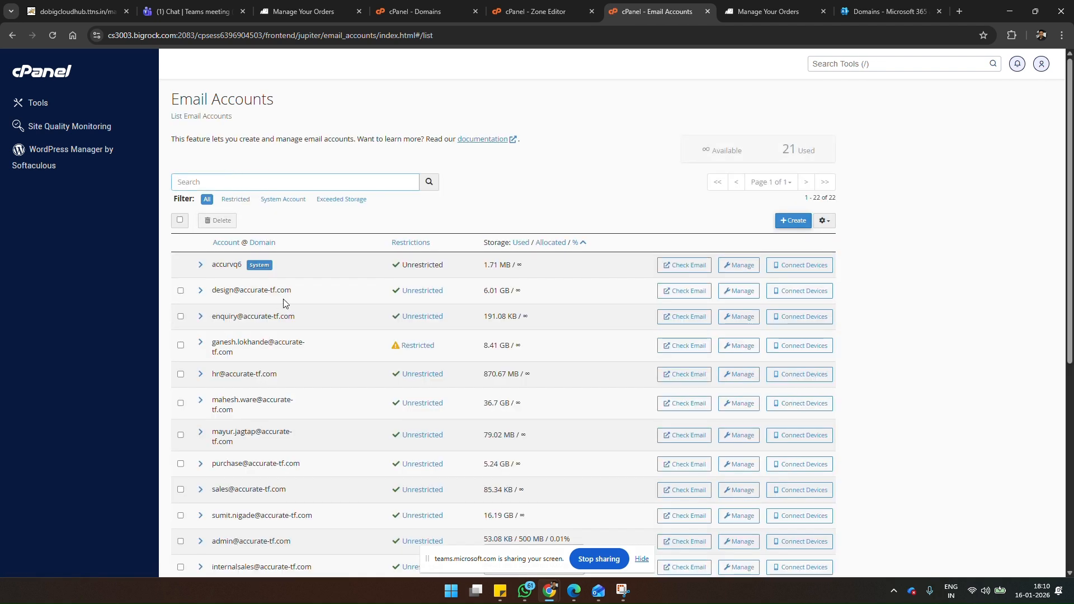
pyautogui.scroll(-5, 289, 330)
pyautogui.scroll(-2, 288, 330)
pyautogui.scroll(7, 288, 330)
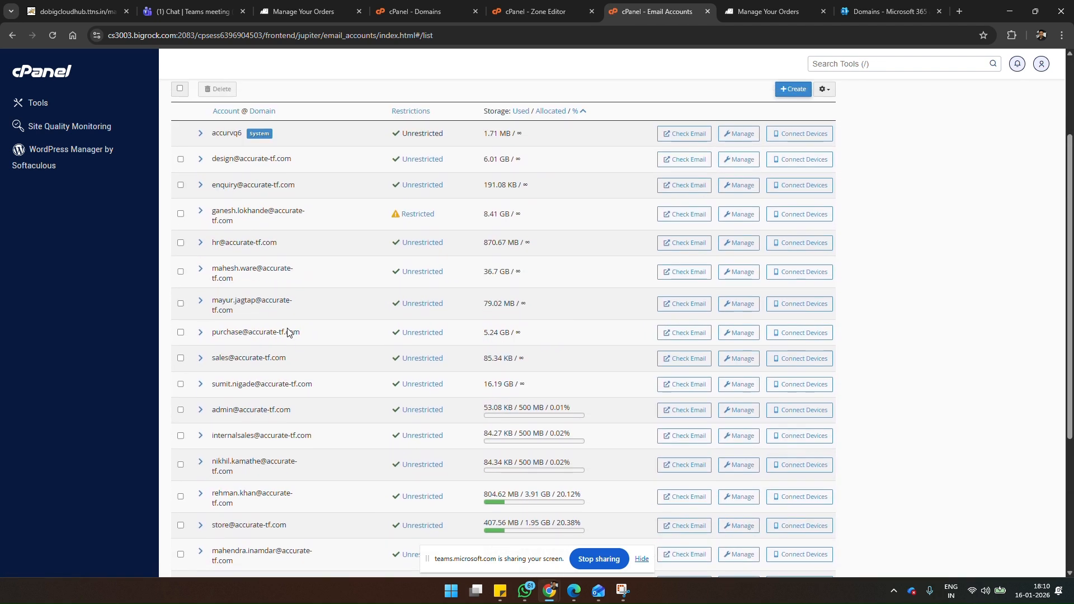
pyautogui.scroll(-5, 288, 332)
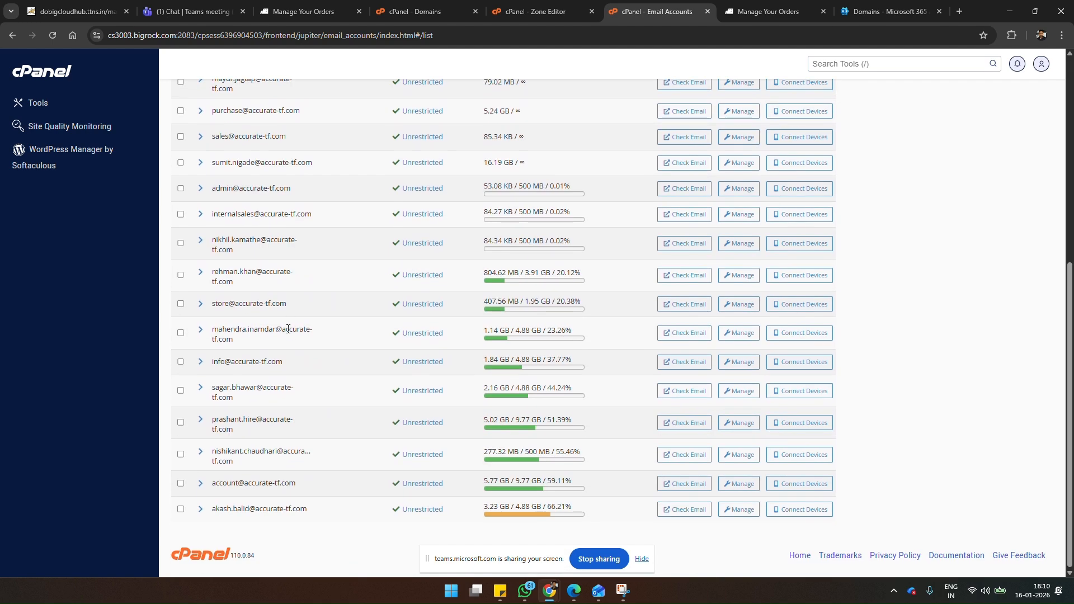
# Step: Look through the accurate-tf.com mailbox list and copy the design mailbox's address
pyautogui.scroll(3, 289, 331)
pyautogui.scroll(2, 288, 329)
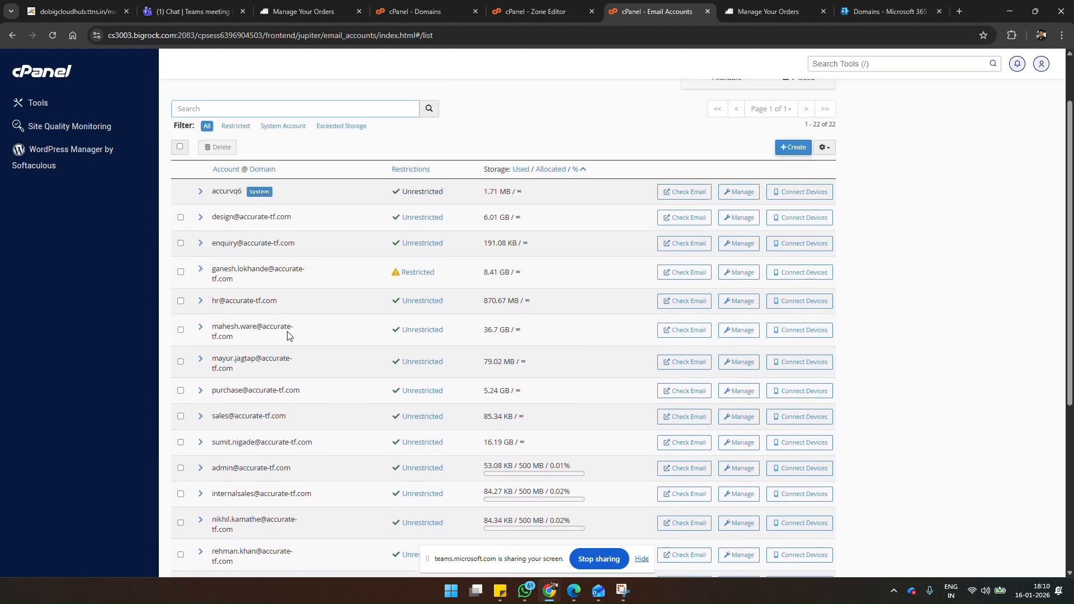
pyautogui.scroll(-2, 288, 330)
pyautogui.scroll(1, 286, 333)
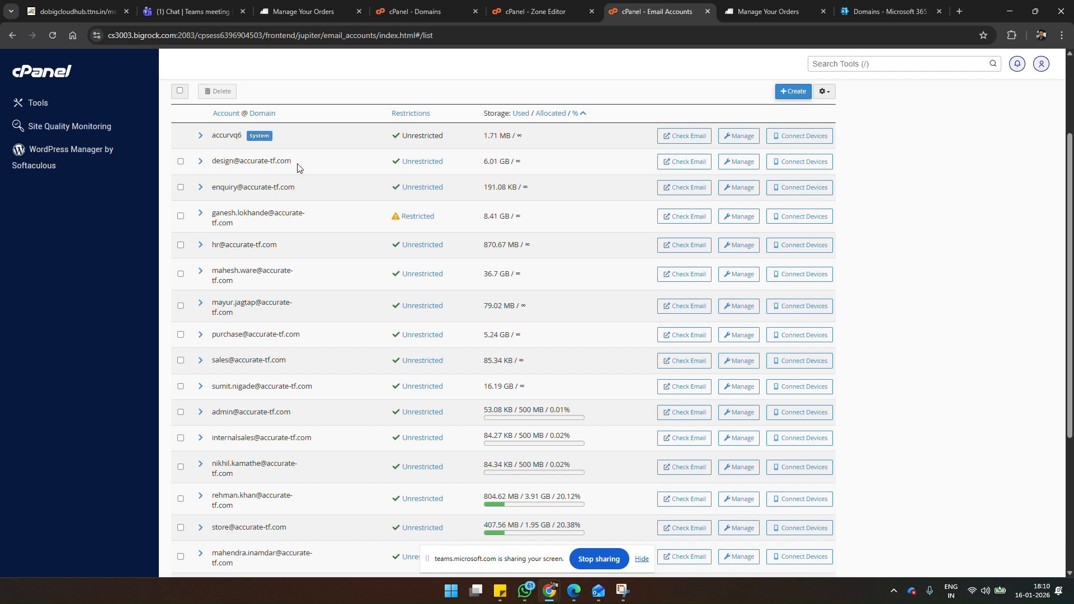
pyautogui.moveTo(298, 166); pyautogui.dragTo(209, 170)
pyautogui.hotkey('ctrl', 'c')
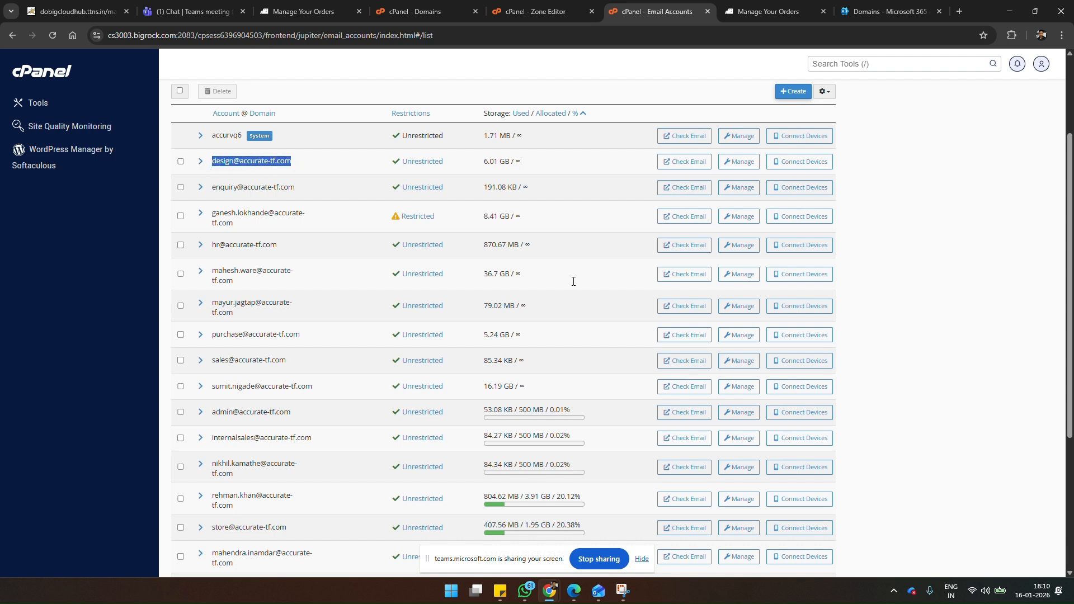
pyautogui.click(858, 11)
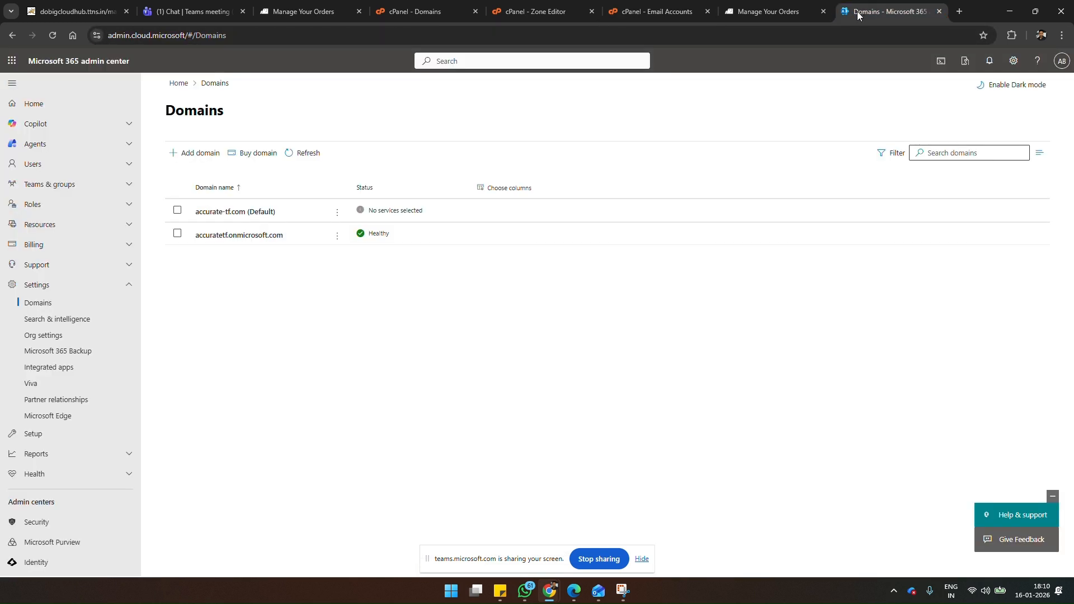
pyautogui.click(133, 167)
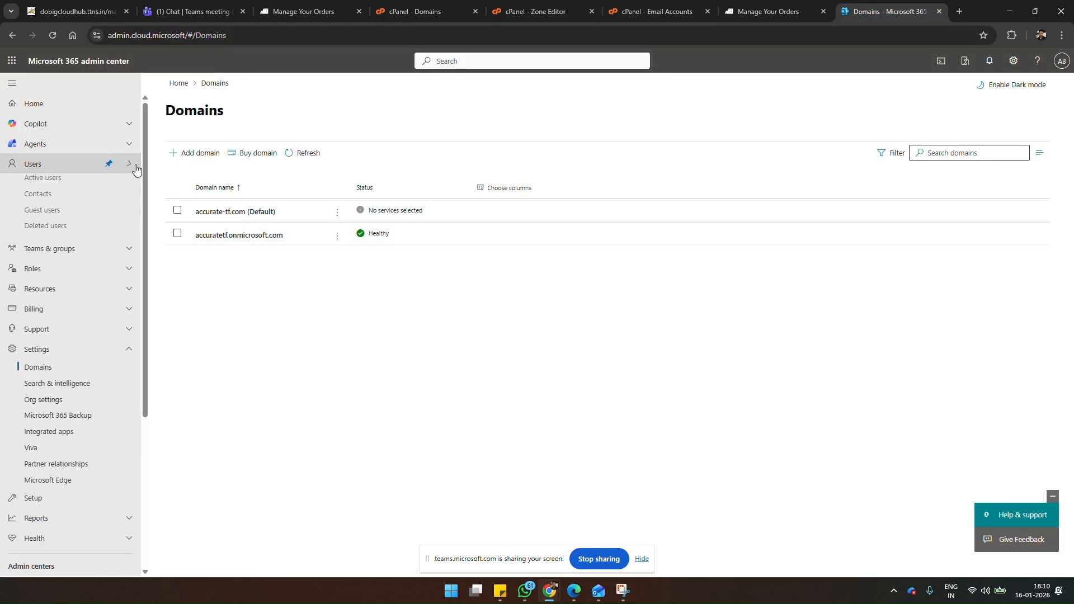
pyautogui.click(60, 189)
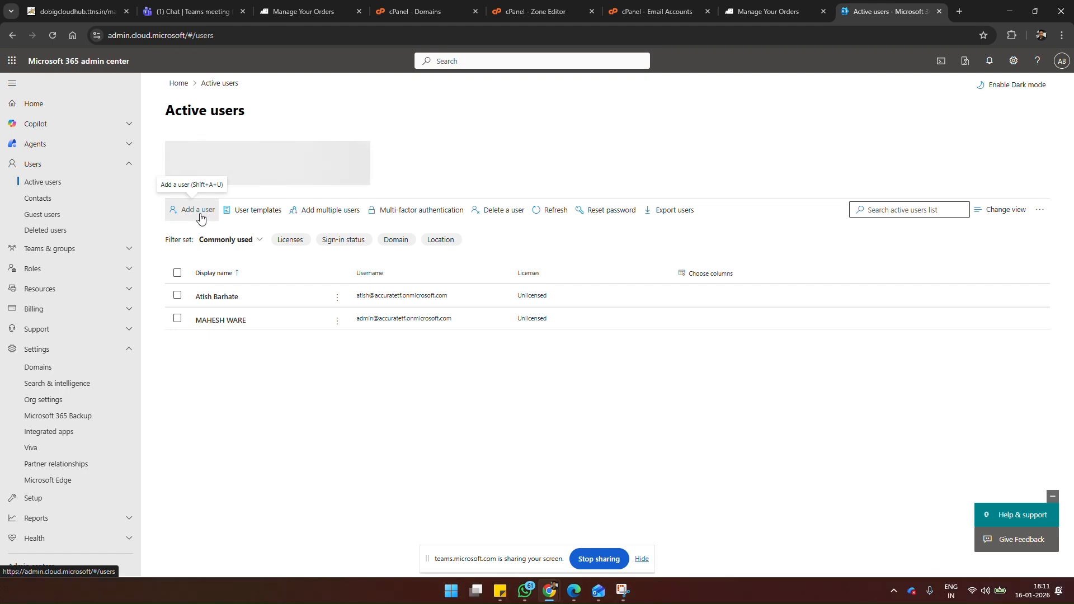
pyautogui.click(201, 218)
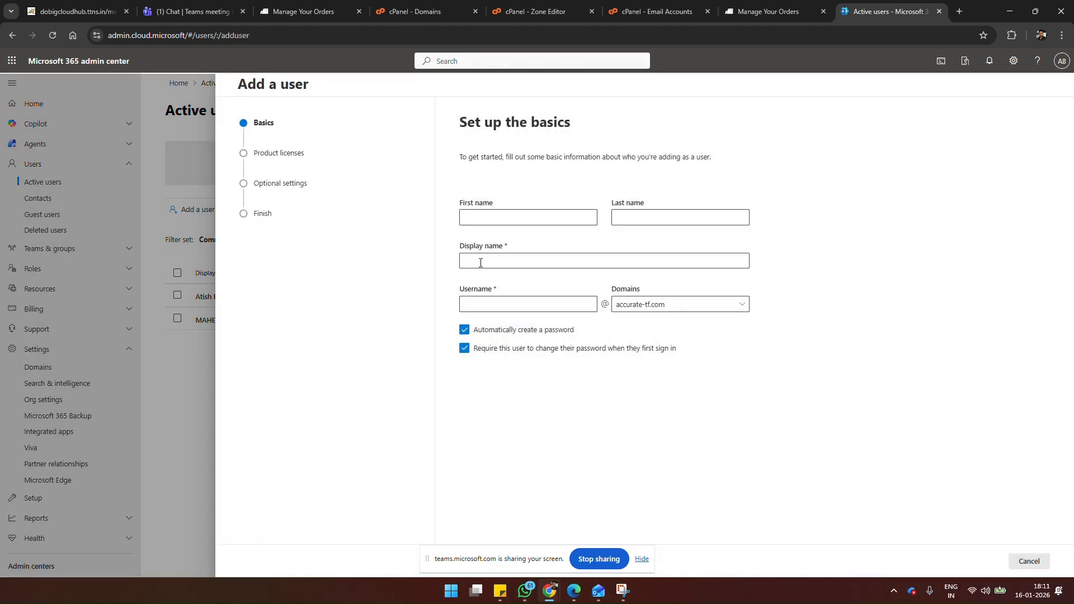
pyautogui.click(484, 307)
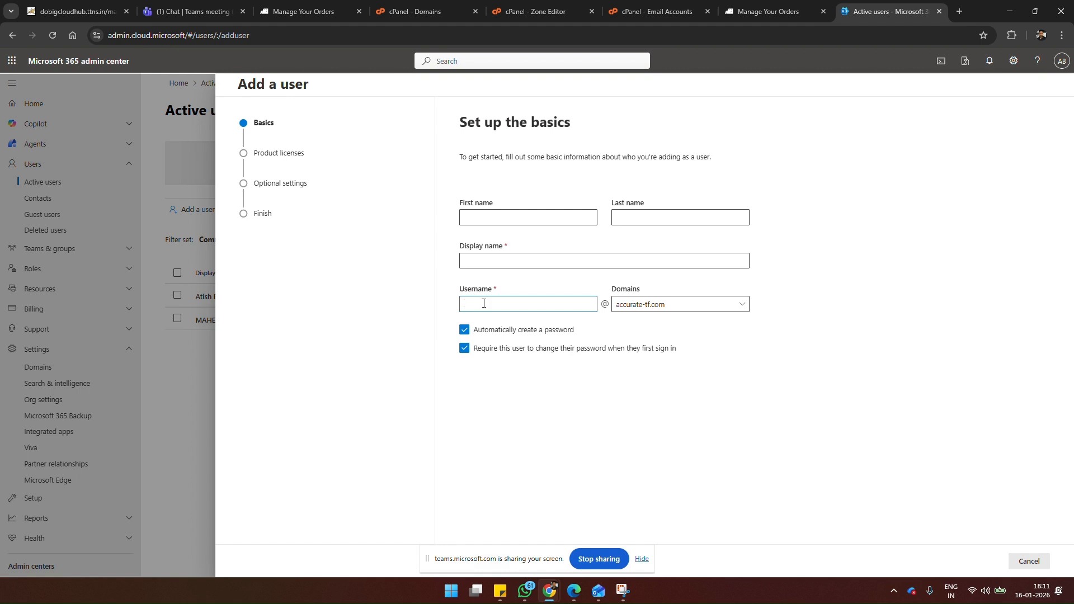
pyautogui.hotkey('ctrl', 'v')
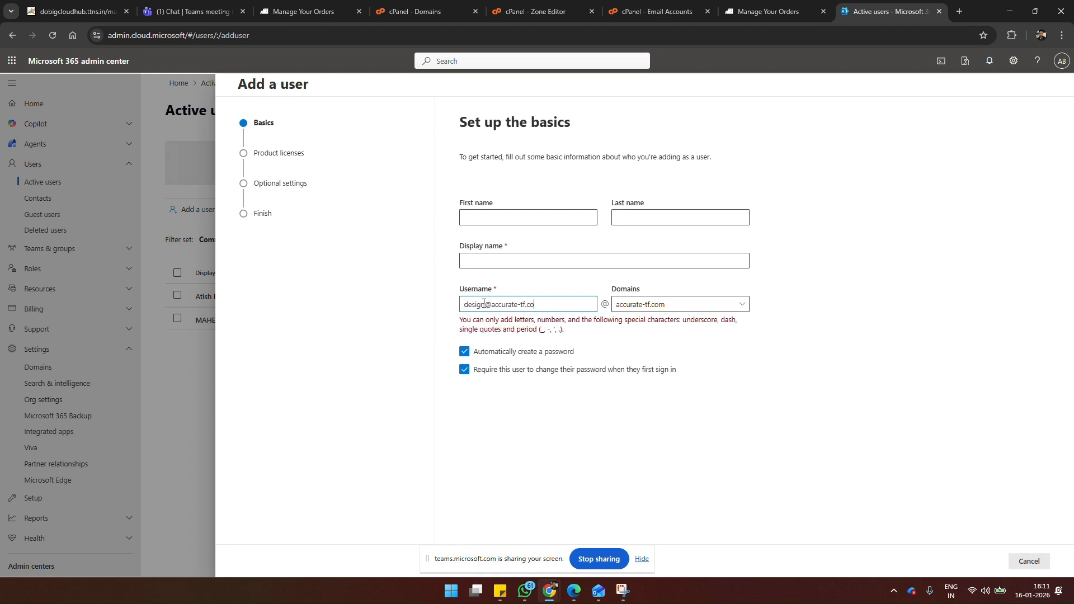
pyautogui.press('BackSpace')
pyautogui.press('BackSpace')
pyautogui.press('BackSpace')
pyautogui.press('BackSpace')
pyautogui.press('BackSpace')
pyautogui.press('BackSpace')
pyautogui.press('BackSpace')
pyautogui.press('BackSpace')
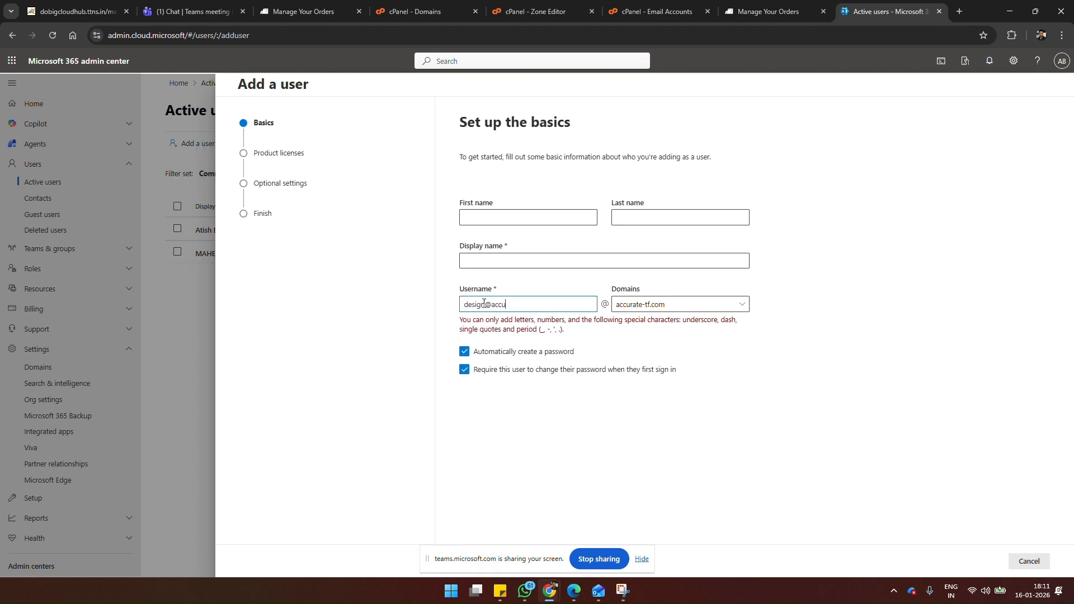
pyautogui.press('BackSpace')
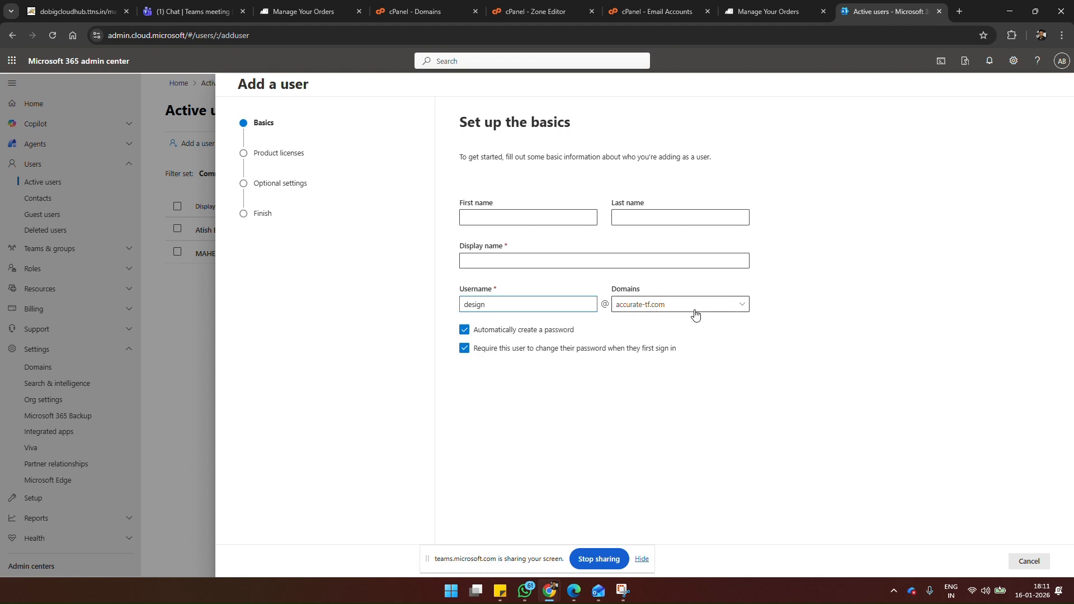
# Step: Turn off automatic password creation and the required password change at first sign-in, and enter the new user's password
pyautogui.click(559, 331)
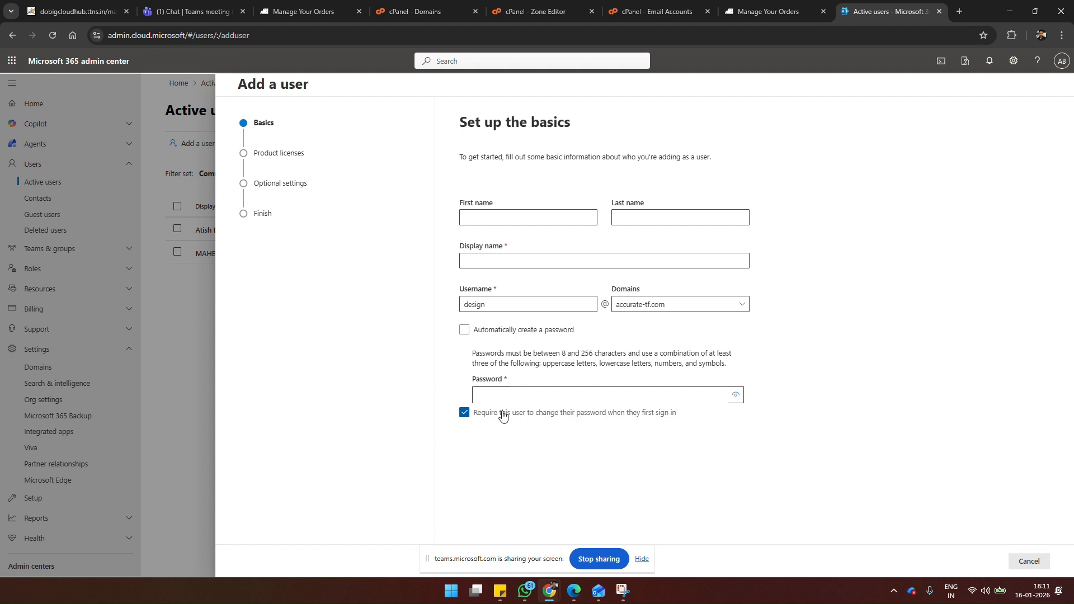
pyautogui.click(502, 415)
pyautogui.click(526, 396)
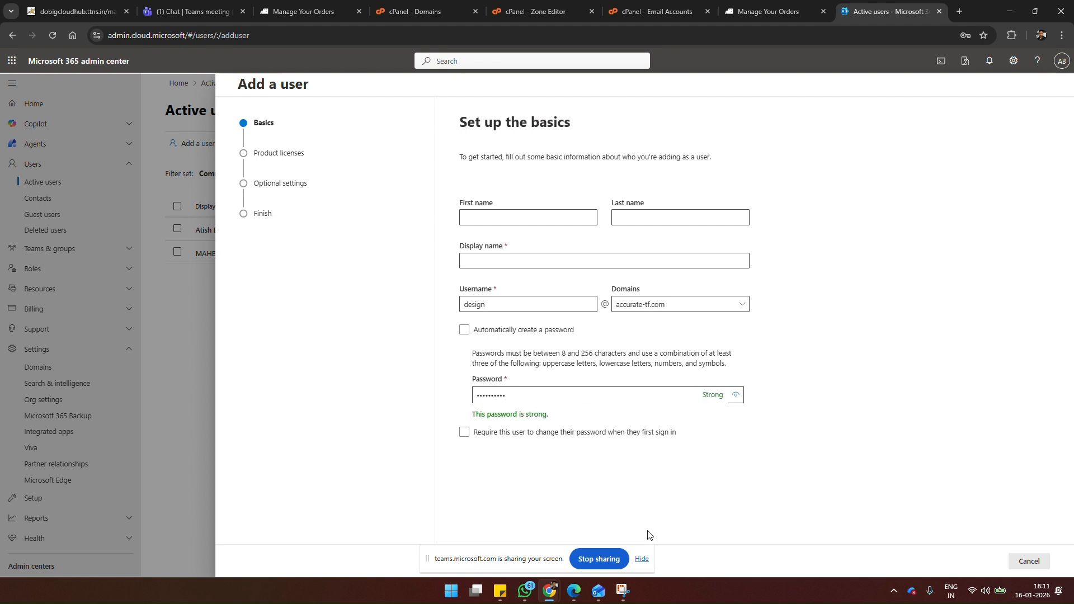
# Step: Set the new user's display name to Design and proceed to the product licenses
pyautogui.click(642, 559)
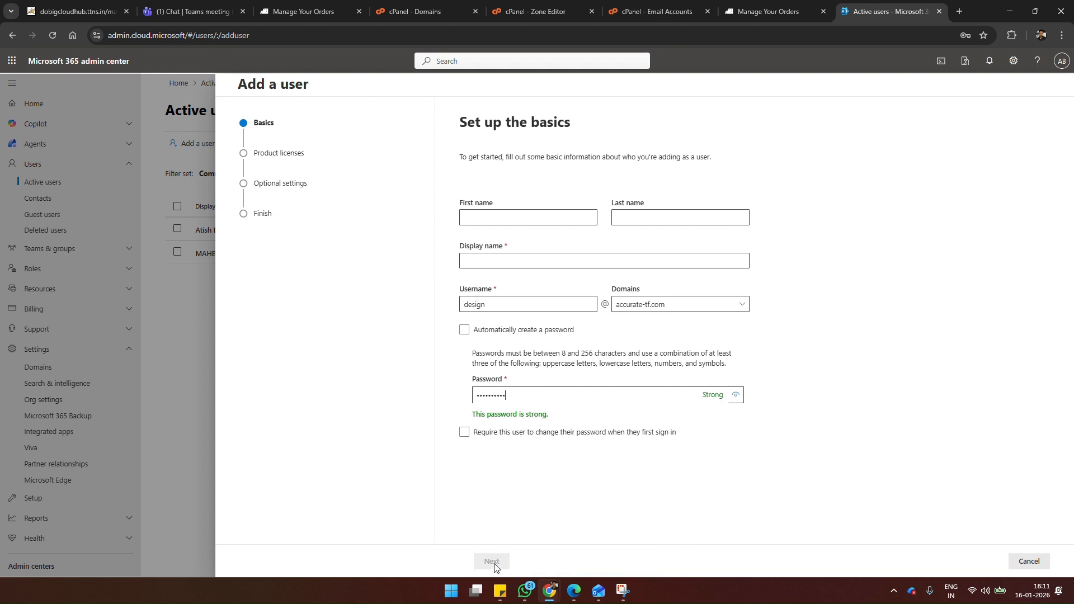
pyautogui.click(525, 263)
pyautogui.press('Tab')
pyautogui.click(499, 563)
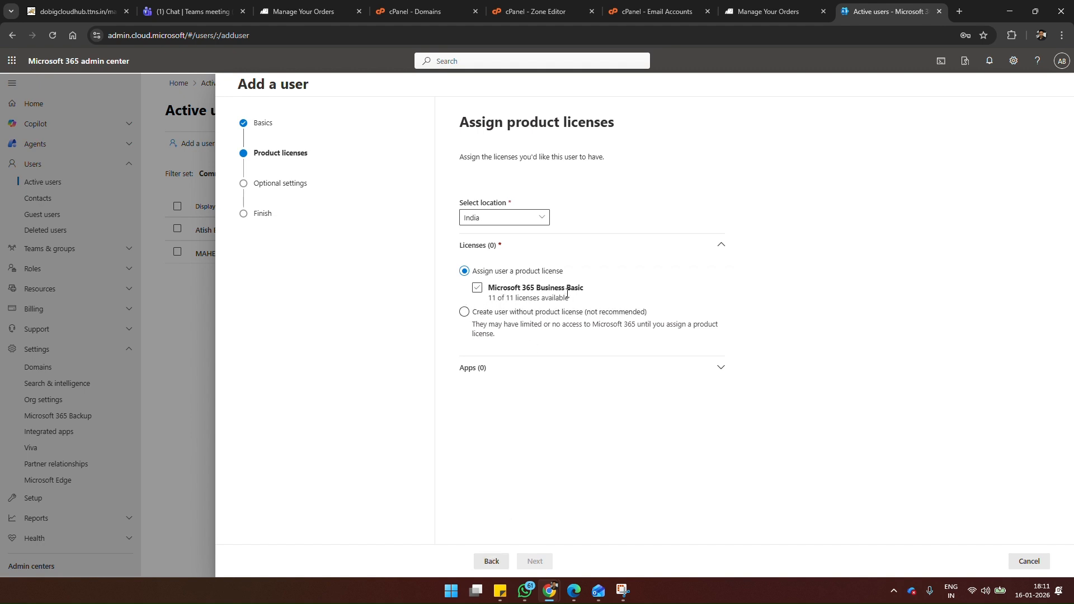
# Step: Assign the Microsoft 365 Business Basic license, keep the optional settings at their defaults, and finish adding the user
pyautogui.click(478, 290)
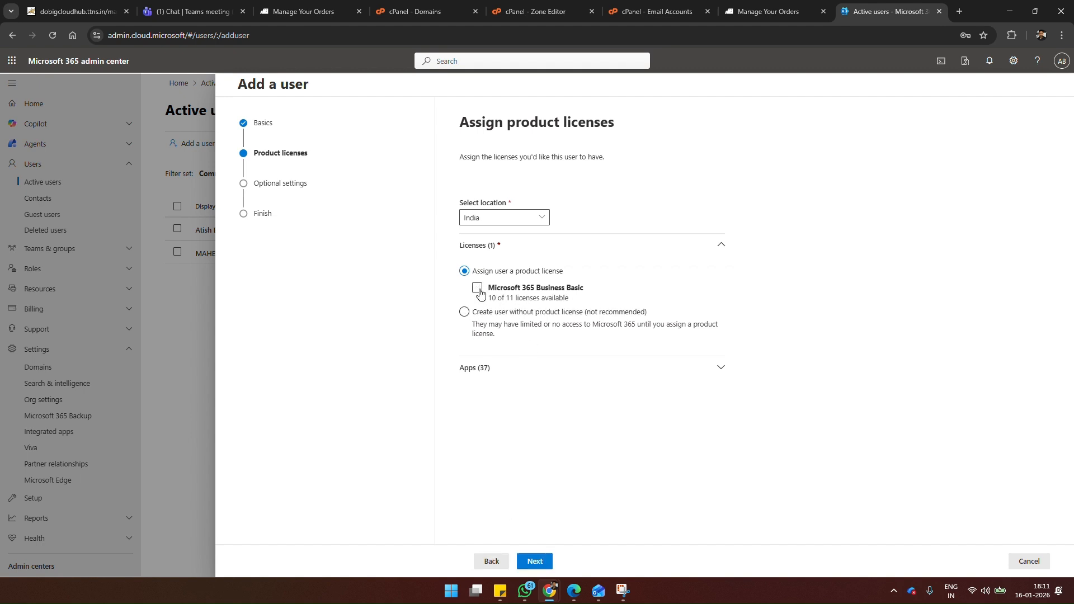
pyautogui.click(542, 563)
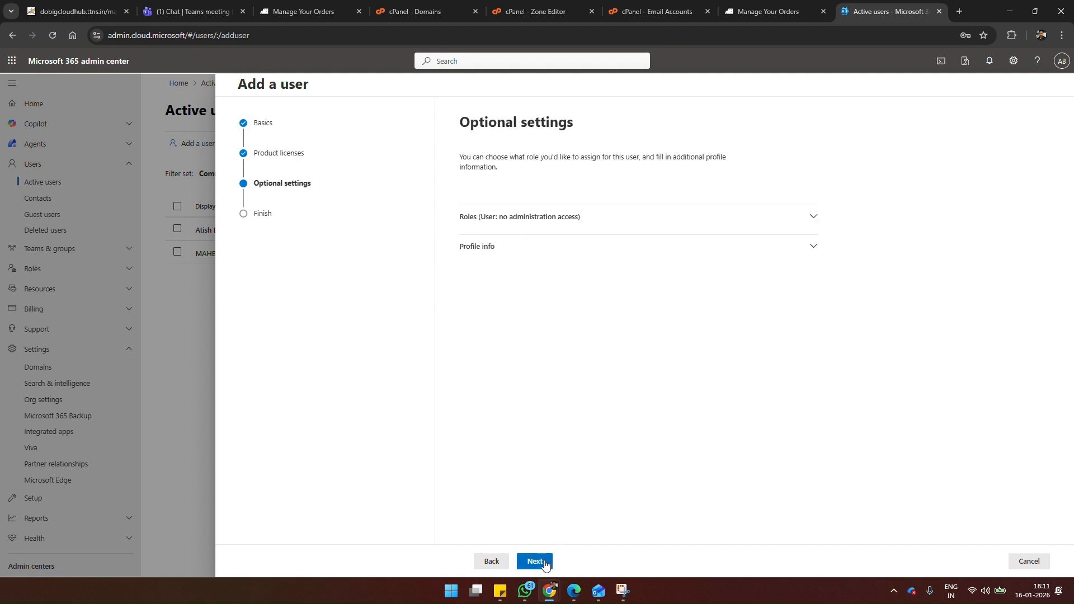
pyautogui.click(544, 563)
pyautogui.click(541, 562)
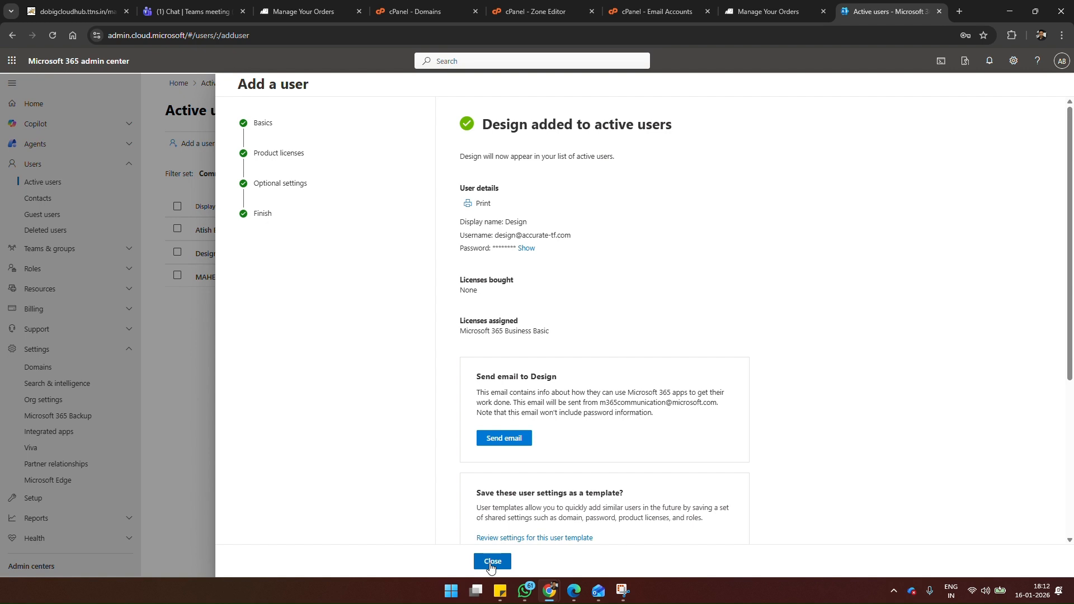
pyautogui.click(492, 562)
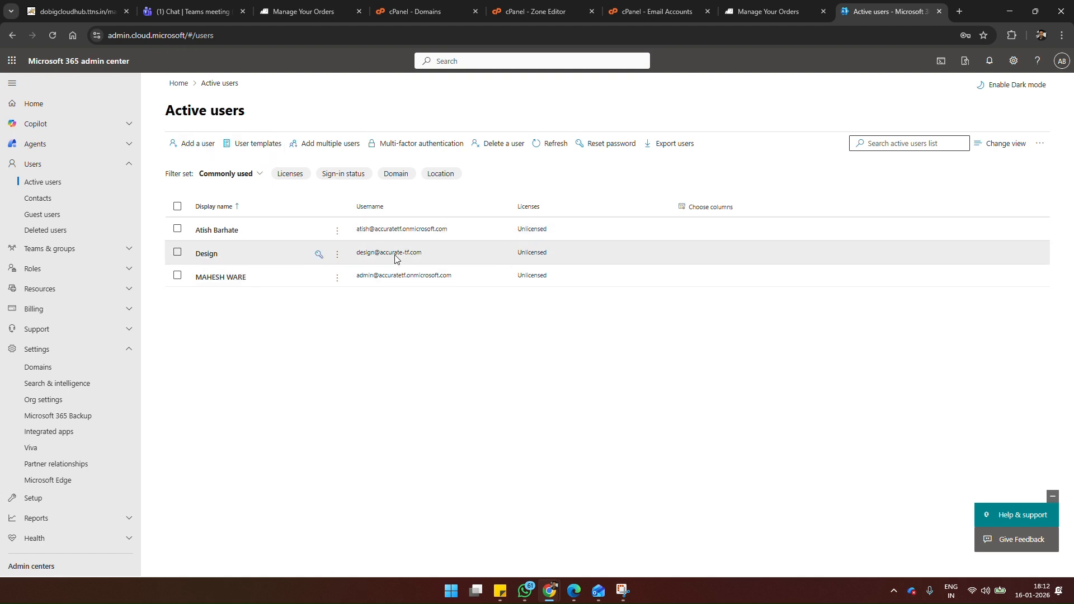
# Step: Refresh the active users and check the Design user's account and mailbox storage details
pyautogui.click(552, 145)
pyautogui.click(207, 255)
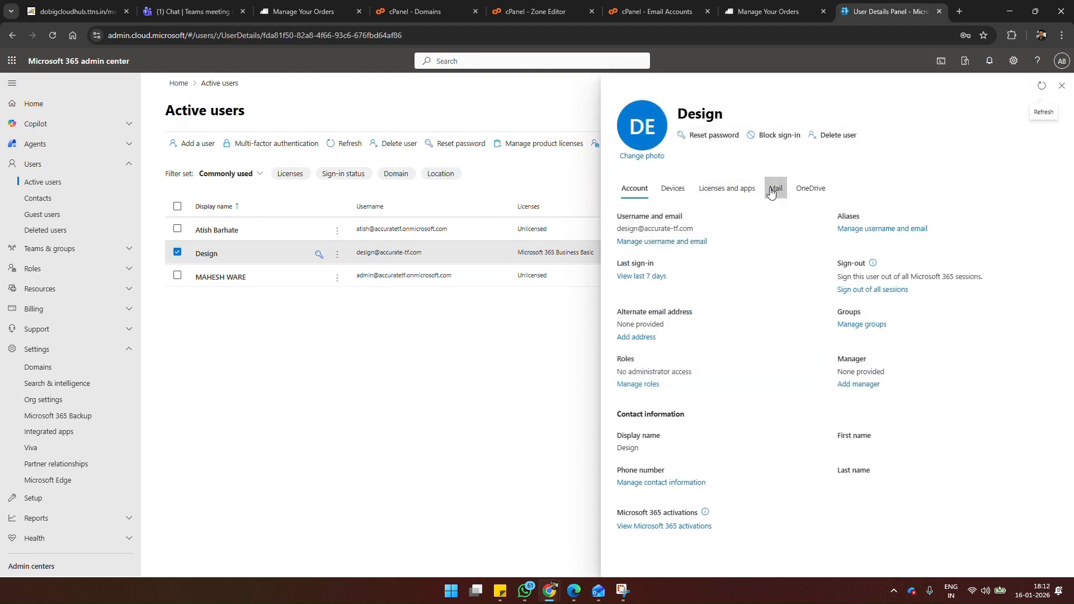
pyautogui.click(774, 193)
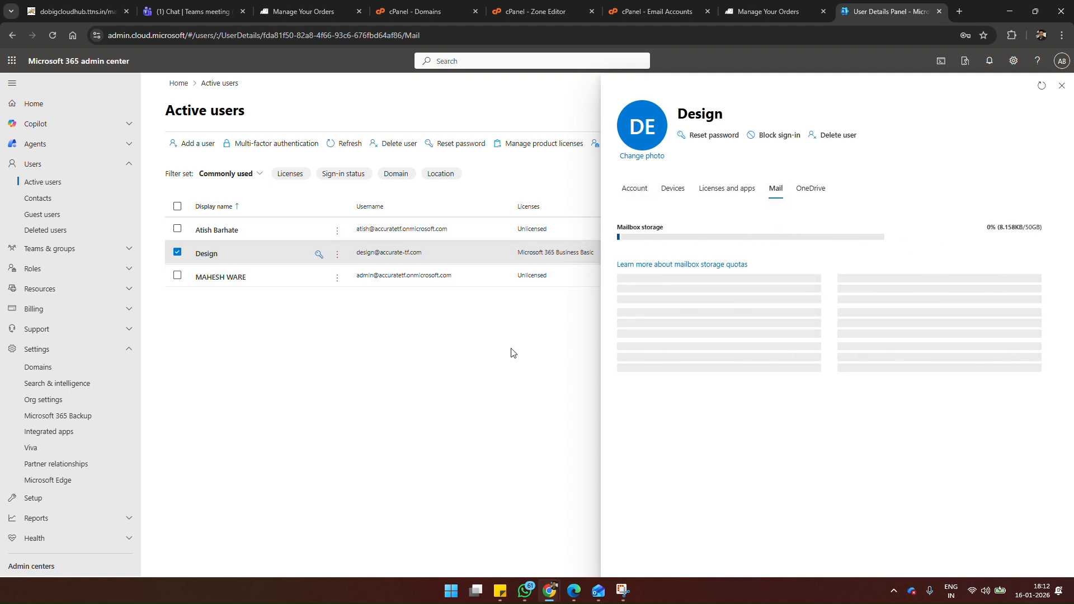
pyautogui.click(1061, 86)
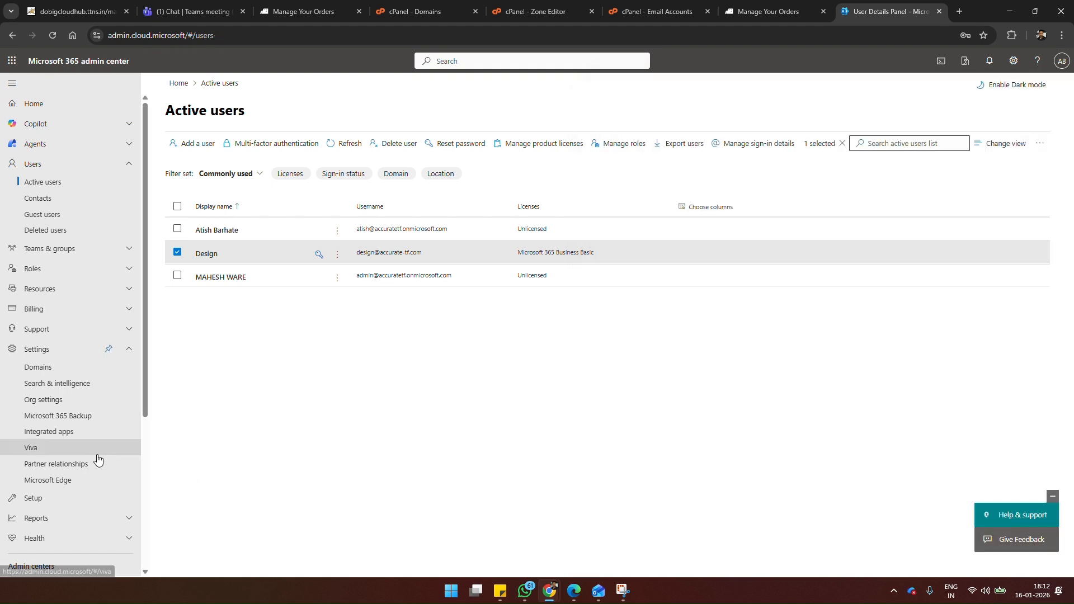
# Step: Open the Exchange admin center with the signed-in accuratetf admin account and go to the migration batches
pyautogui.scroll(-2, 98, 483)
pyautogui.scroll(-2, 98, 488)
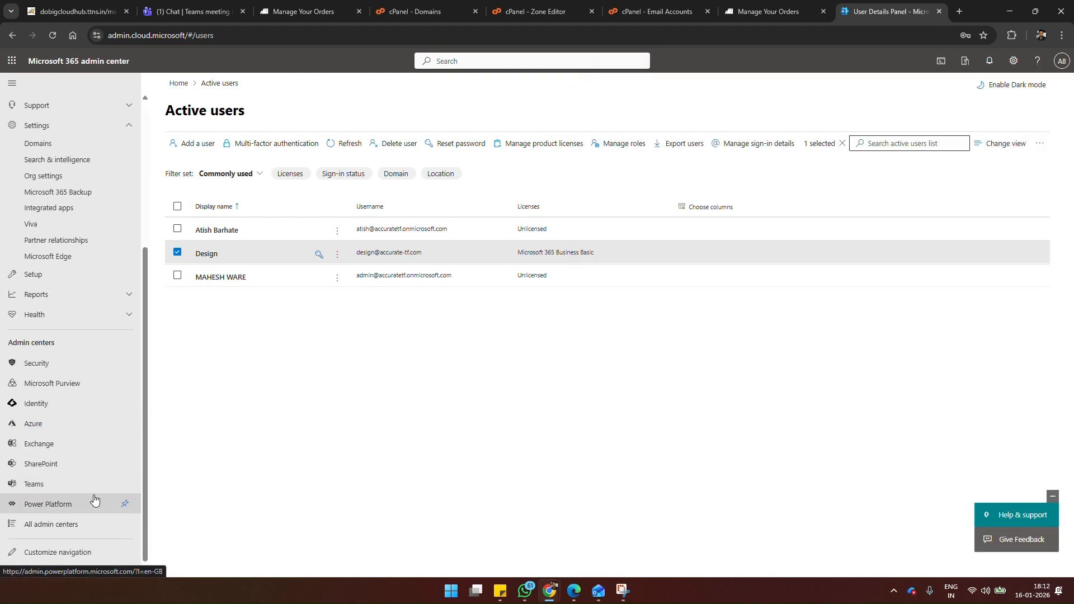
pyautogui.click(45, 445)
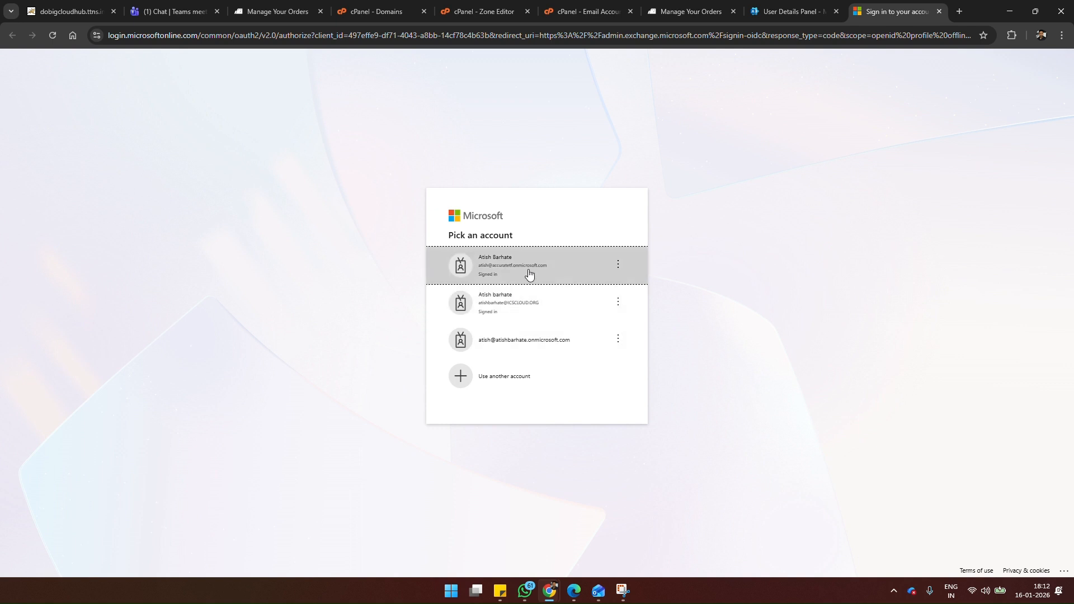
pyautogui.click(528, 273)
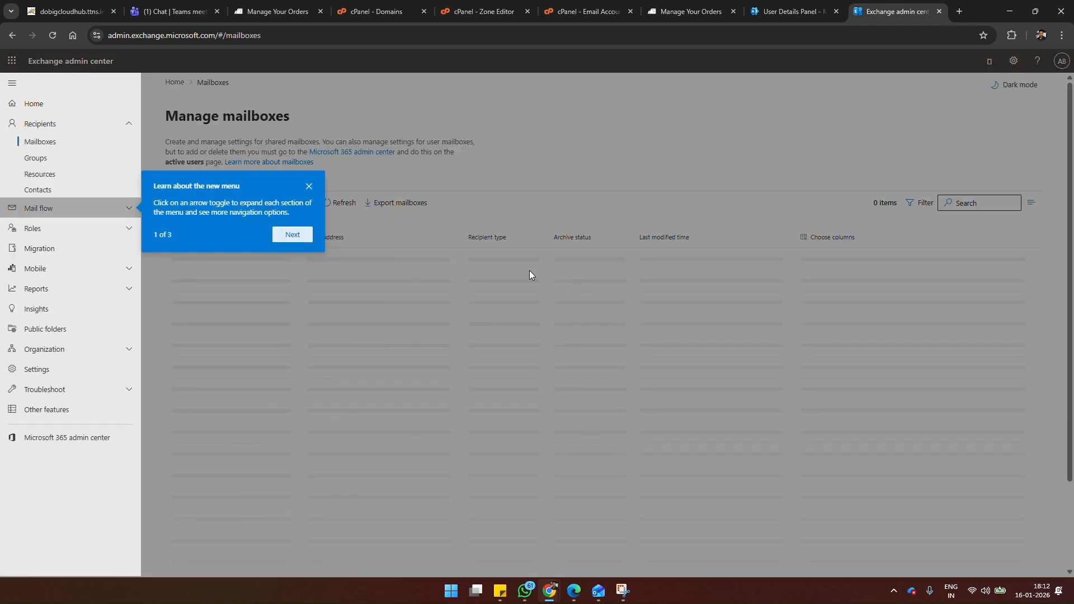
pyautogui.click(307, 186)
pyautogui.click(74, 256)
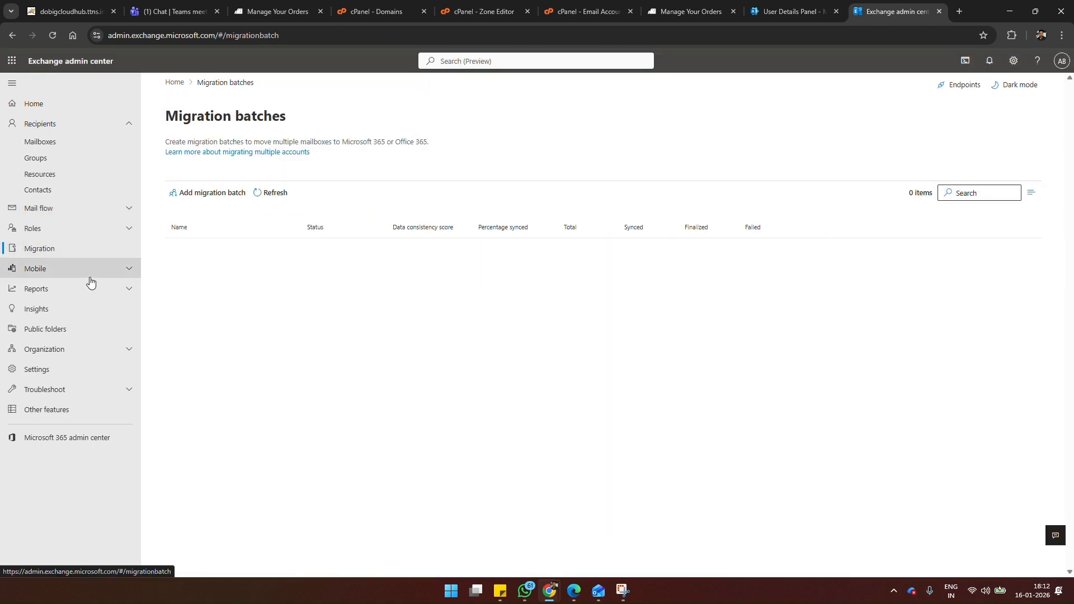
# Step: Add a migration batch named PilotBatch with the mailbox migration path Migration to Exchange Online
pyautogui.click(210, 194)
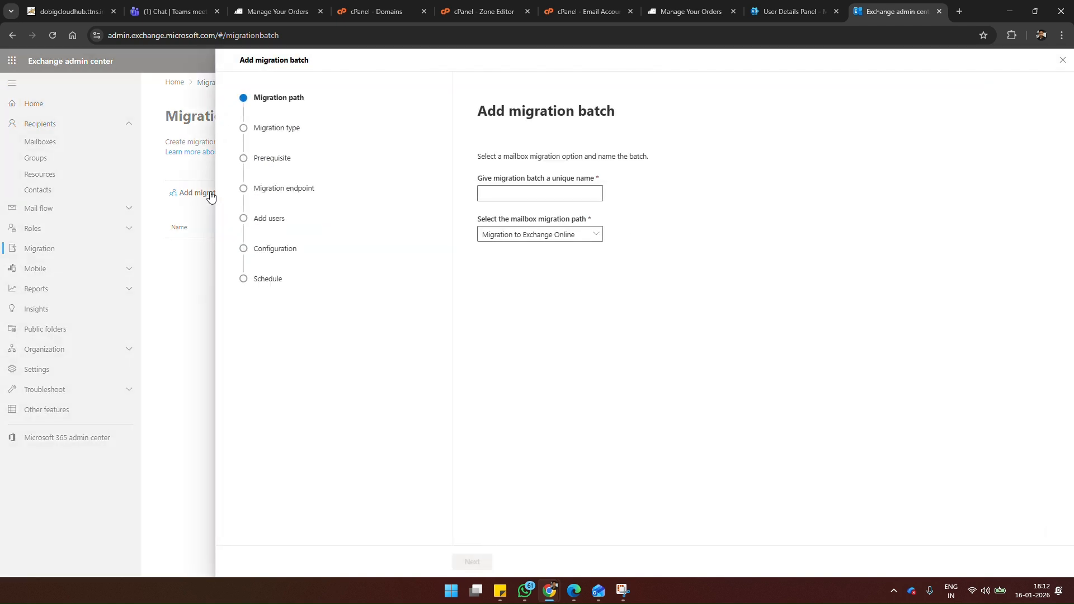
pyautogui.click(524, 191)
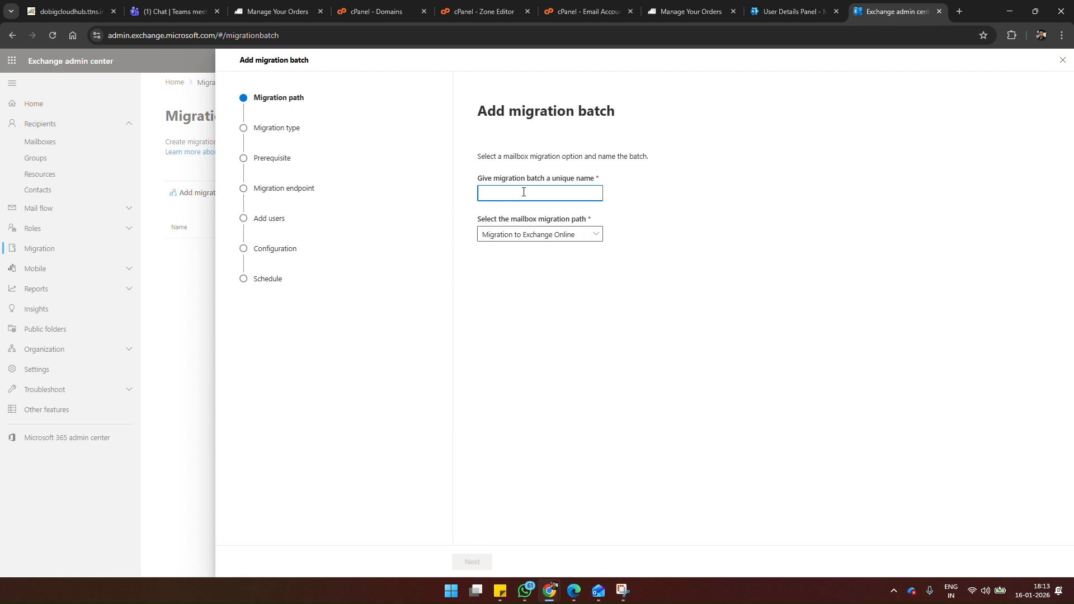
pyautogui.write('PilotBatch')
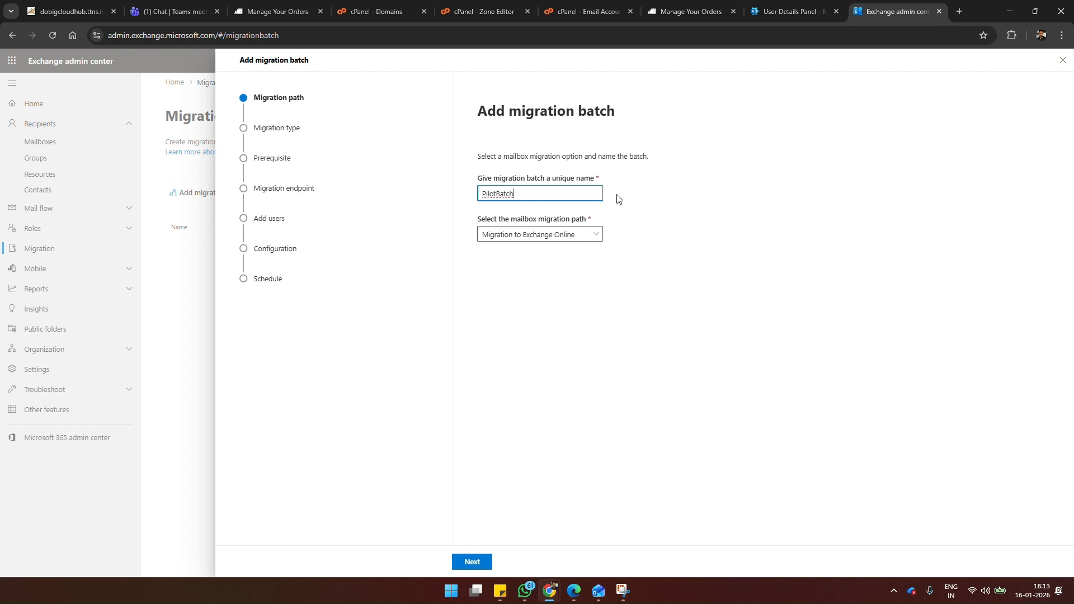
pyautogui.click(589, 239)
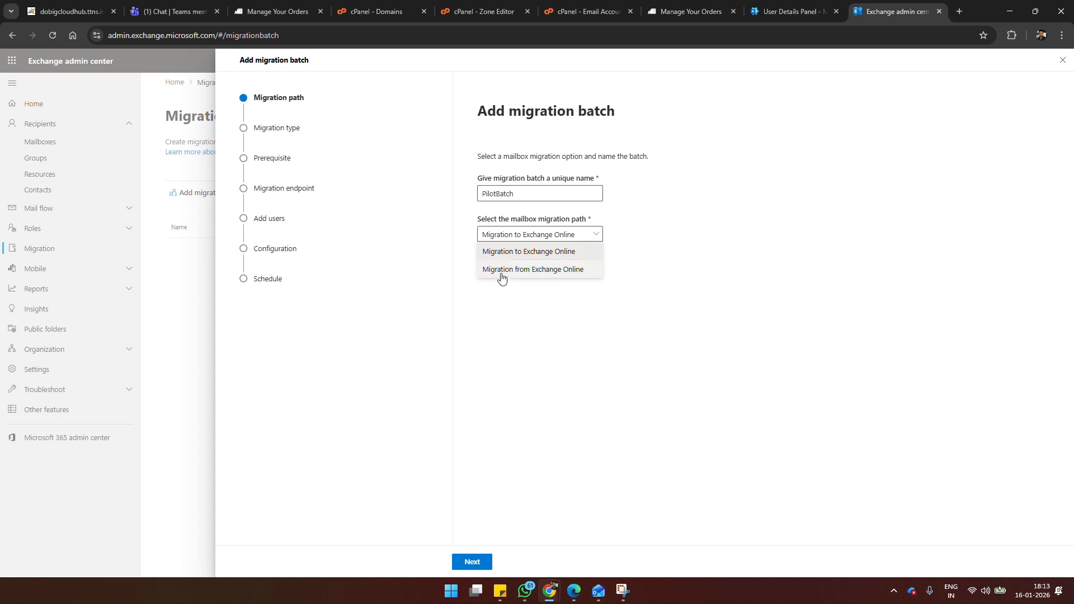
pyautogui.click(533, 254)
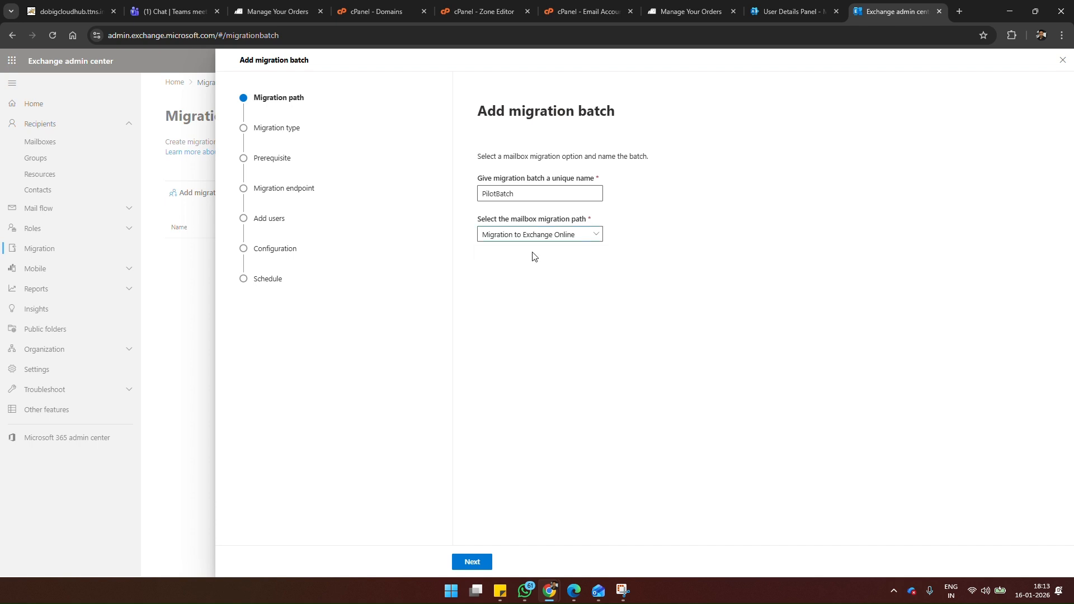
pyautogui.click(460, 564)
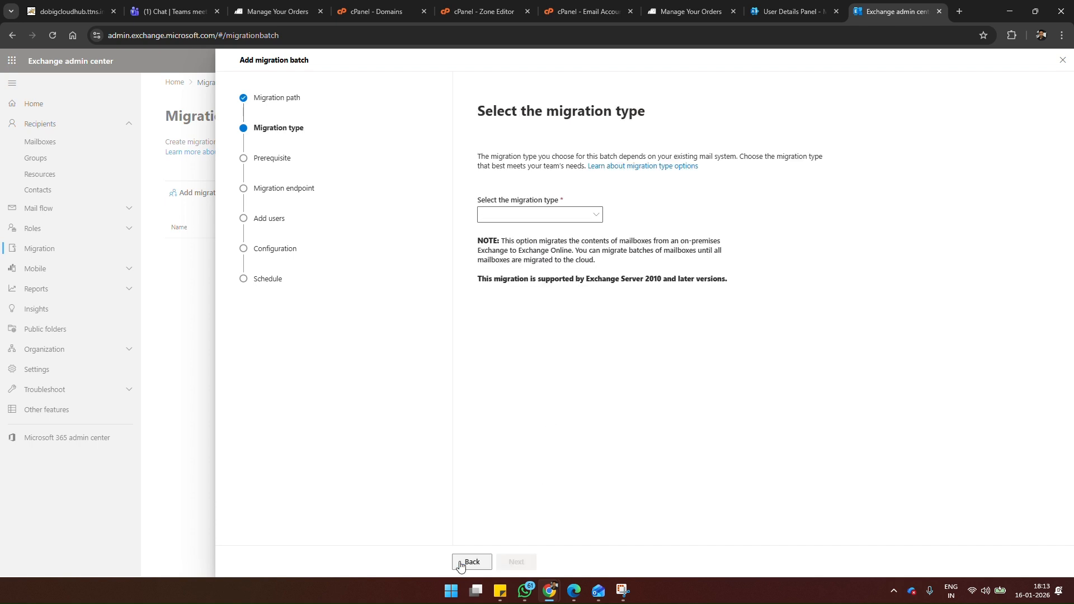
# Step: Choose IMAP migration as the migration type and continue past the prerequisites to the migration endpoint settings
pyautogui.click(581, 217)
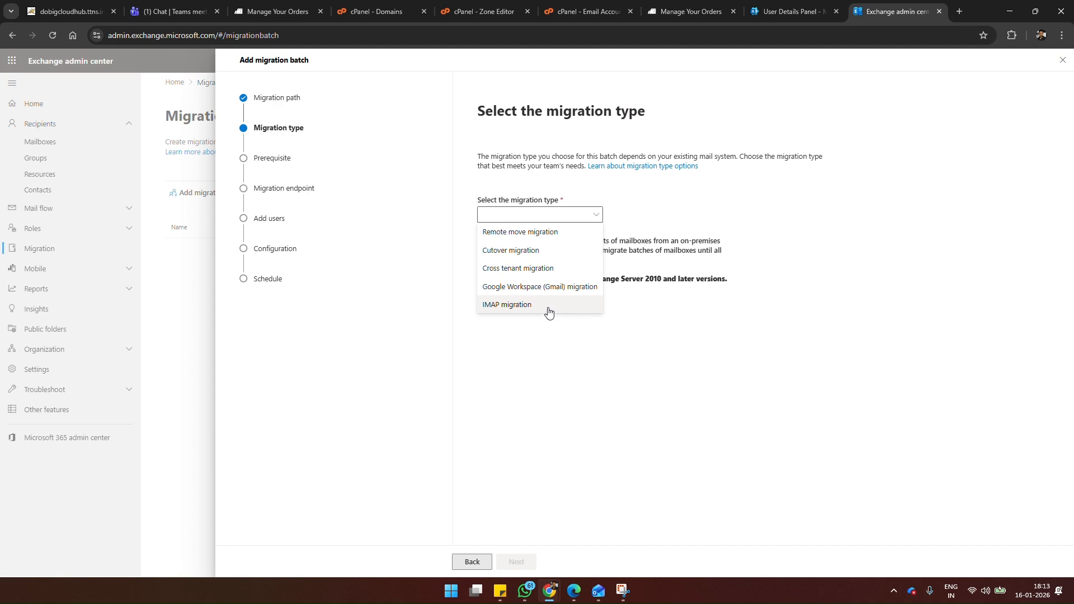
pyautogui.click(519, 306)
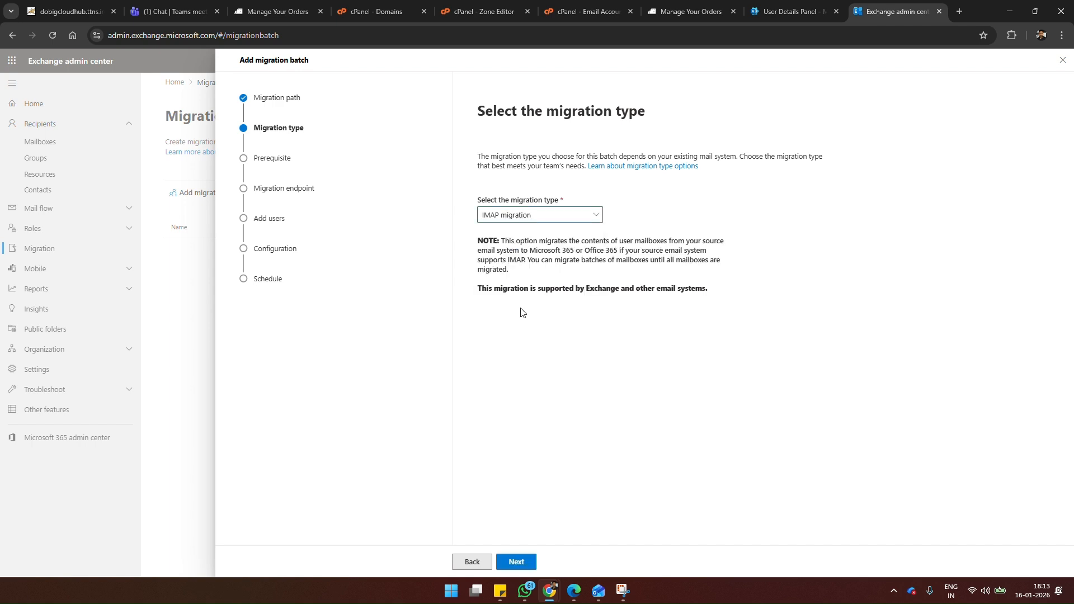
pyautogui.click(516, 561)
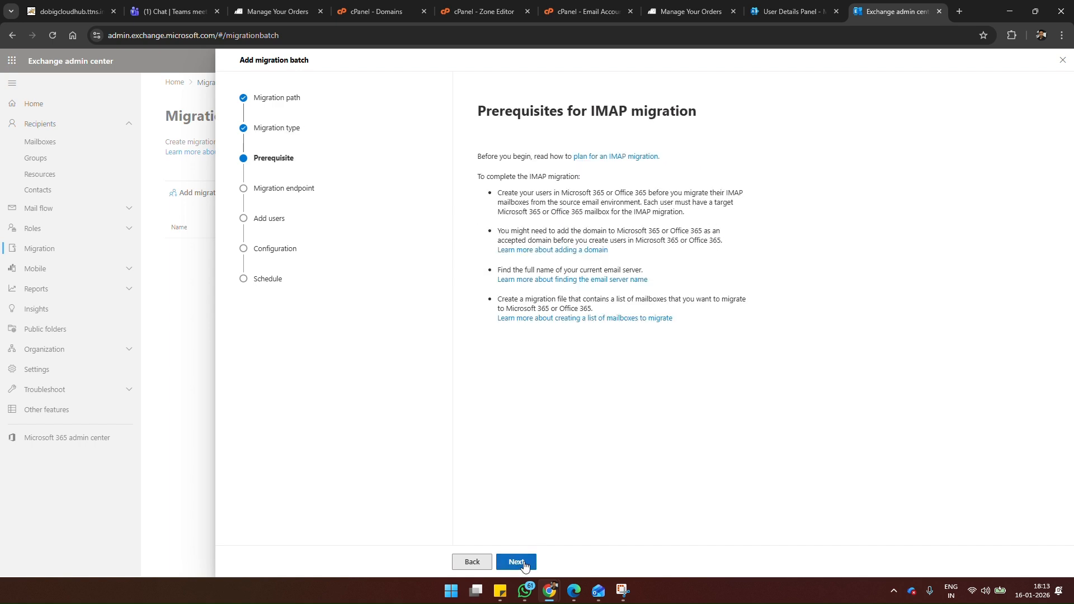
pyautogui.click(517, 561)
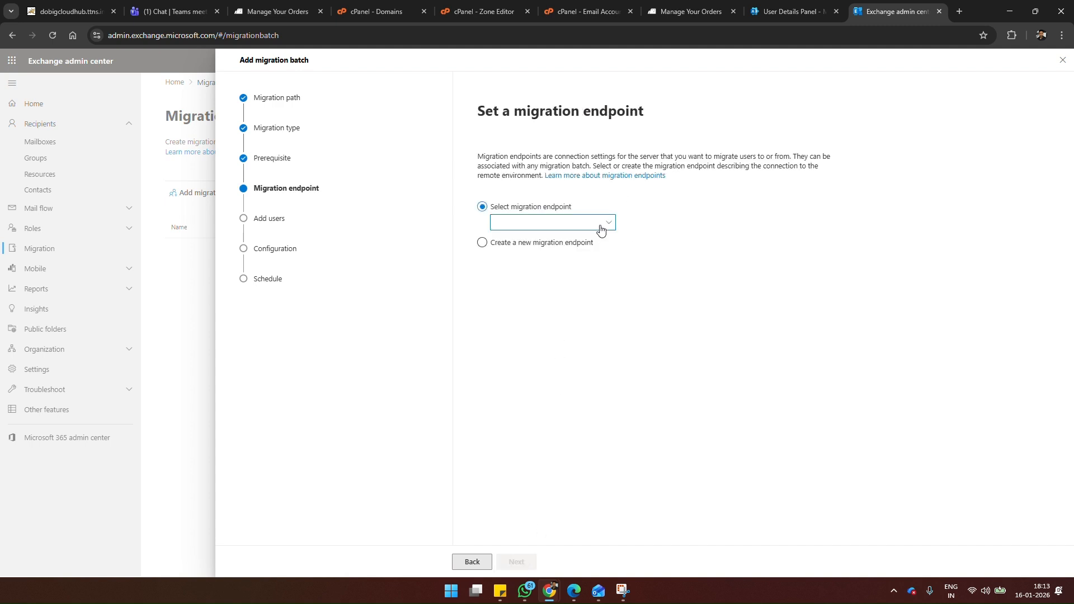
# Step: Create a new migration endpoint named Pilot1601 with the default concurrency limits and continue to its IMAP connection settings
pyautogui.click(522, 245)
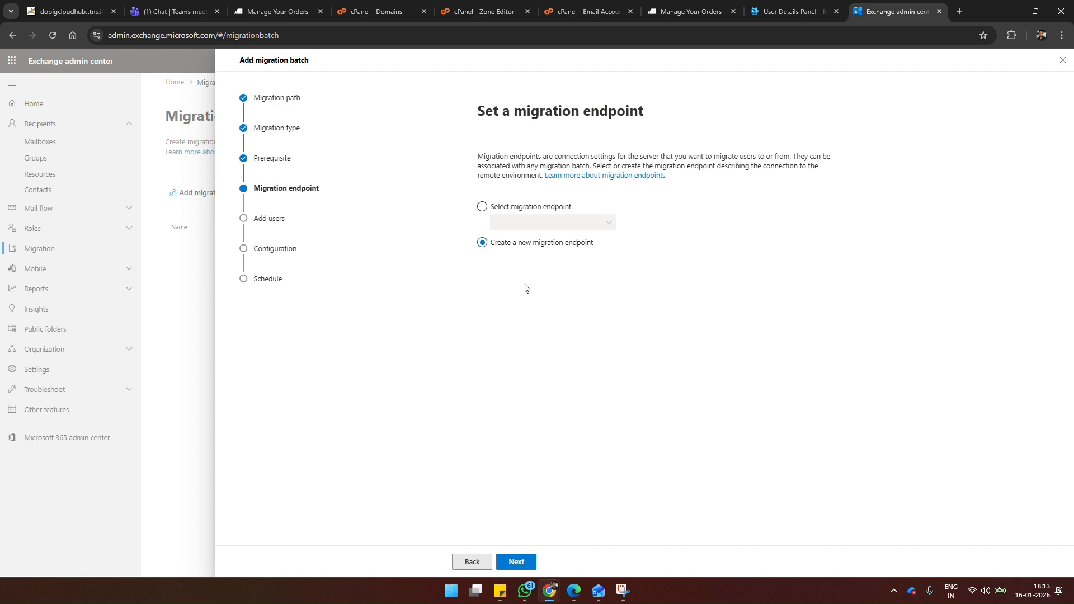
pyautogui.click(524, 566)
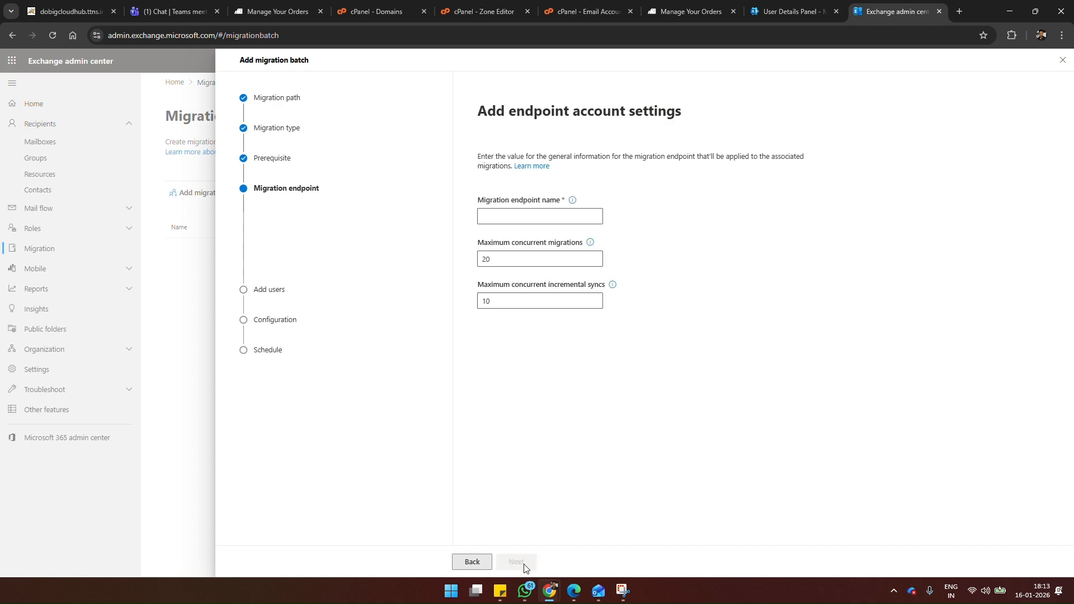
pyautogui.click(526, 218)
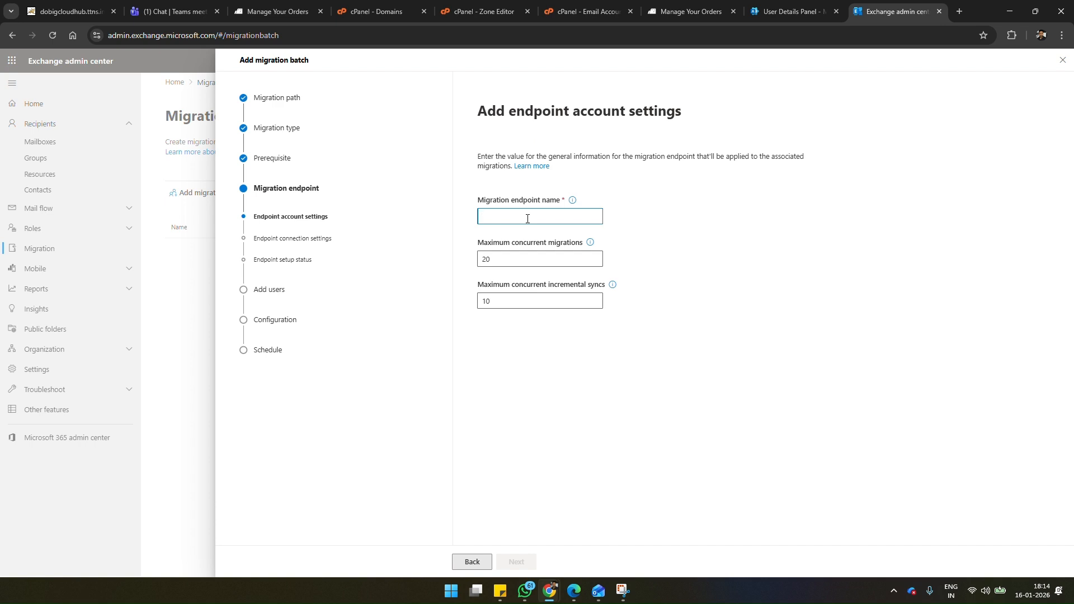
pyautogui.write('Pilot1601')
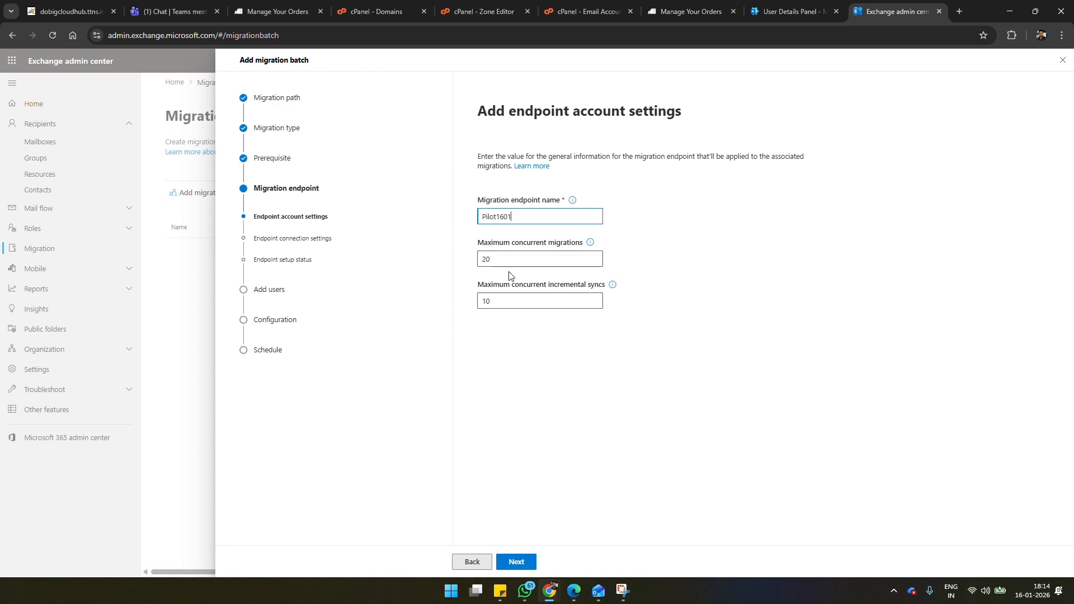
pyautogui.click(515, 561)
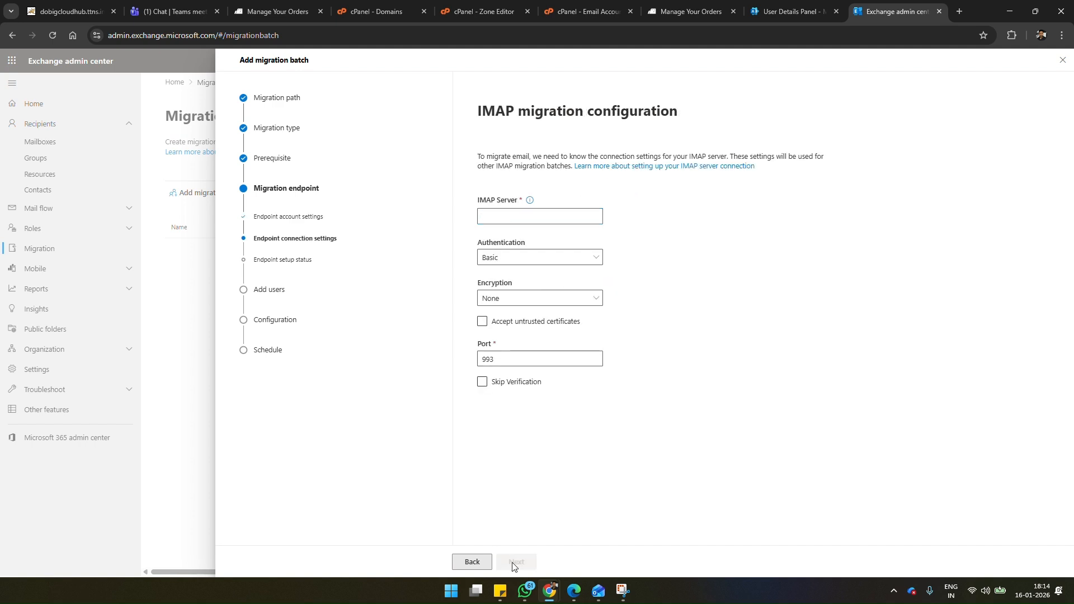
# Step: Open the design mailbox's webmail from the cPanel email accounts and copy the incoming server name from its mail client manual settings
pyautogui.click(517, 217)
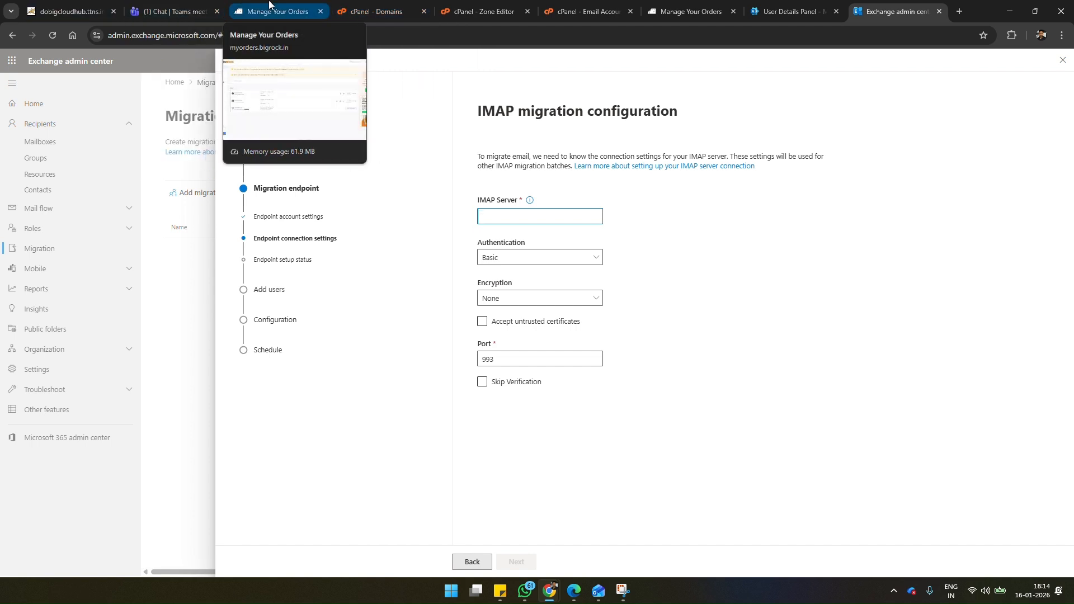
pyautogui.click(452, 8)
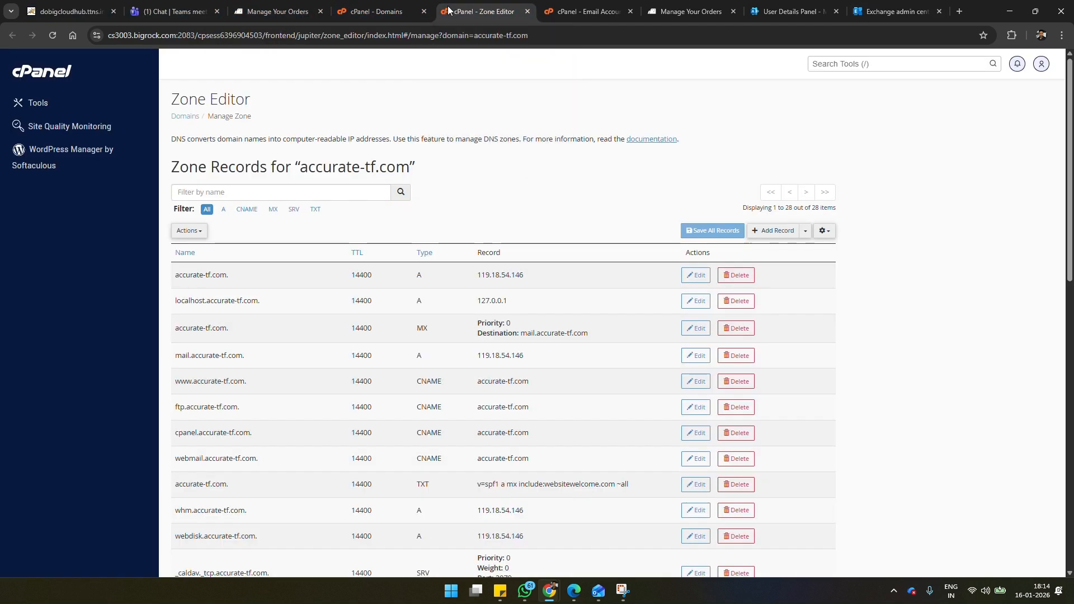
pyautogui.click(398, 8)
pyautogui.click(458, 6)
pyautogui.click(588, 8)
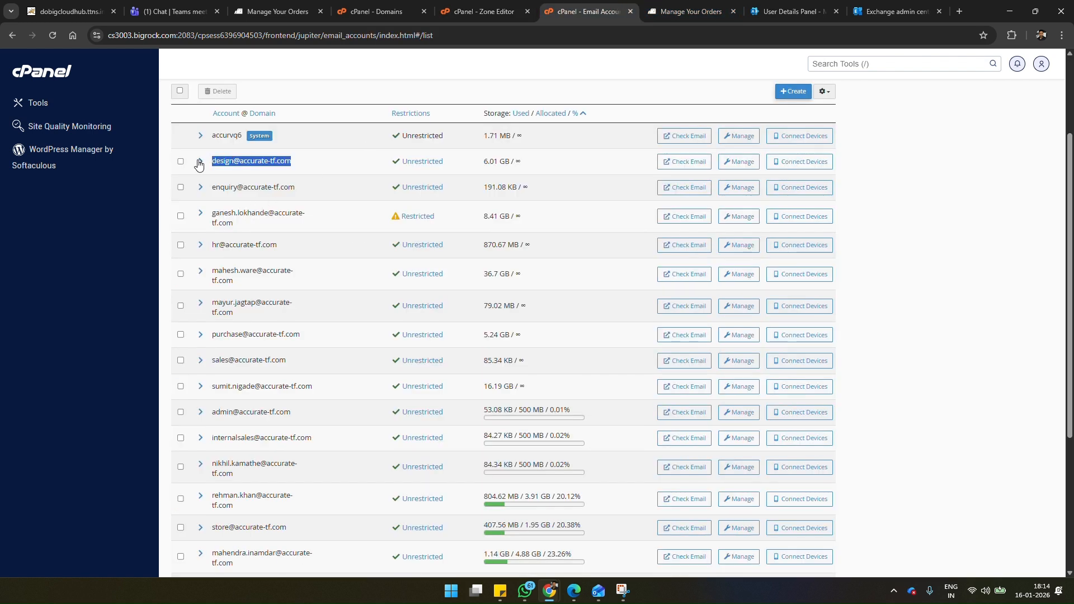
pyautogui.click(682, 166)
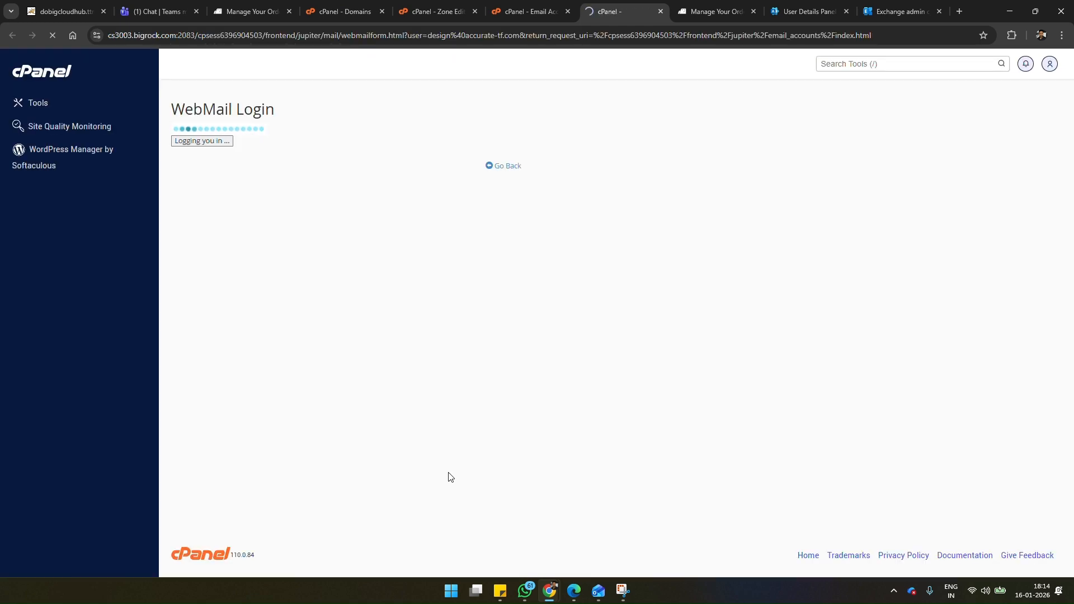
pyautogui.scroll(-2, 149, 488)
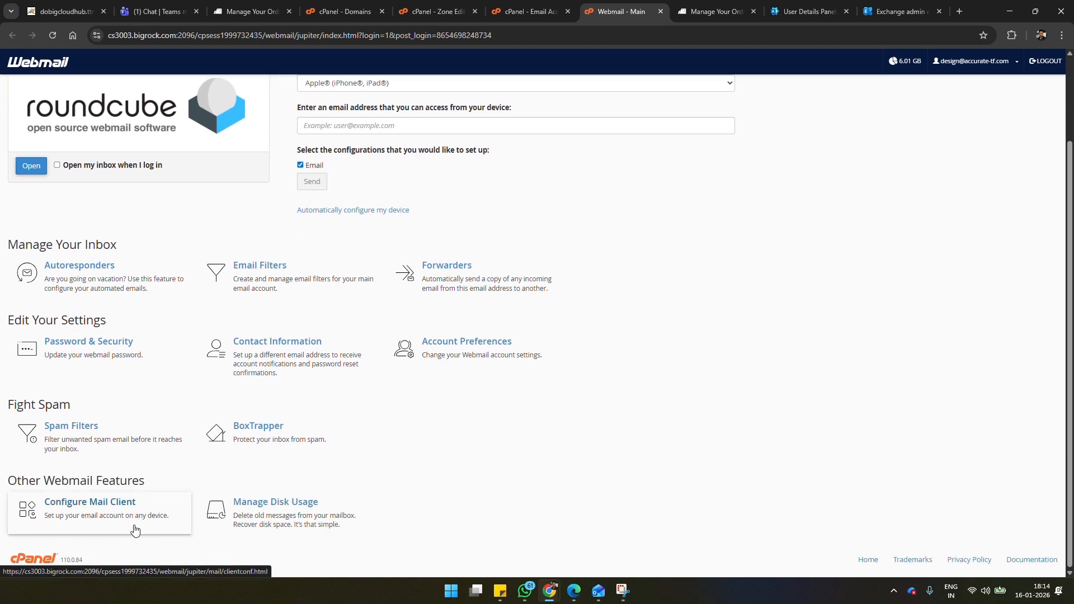
pyautogui.click(135, 530)
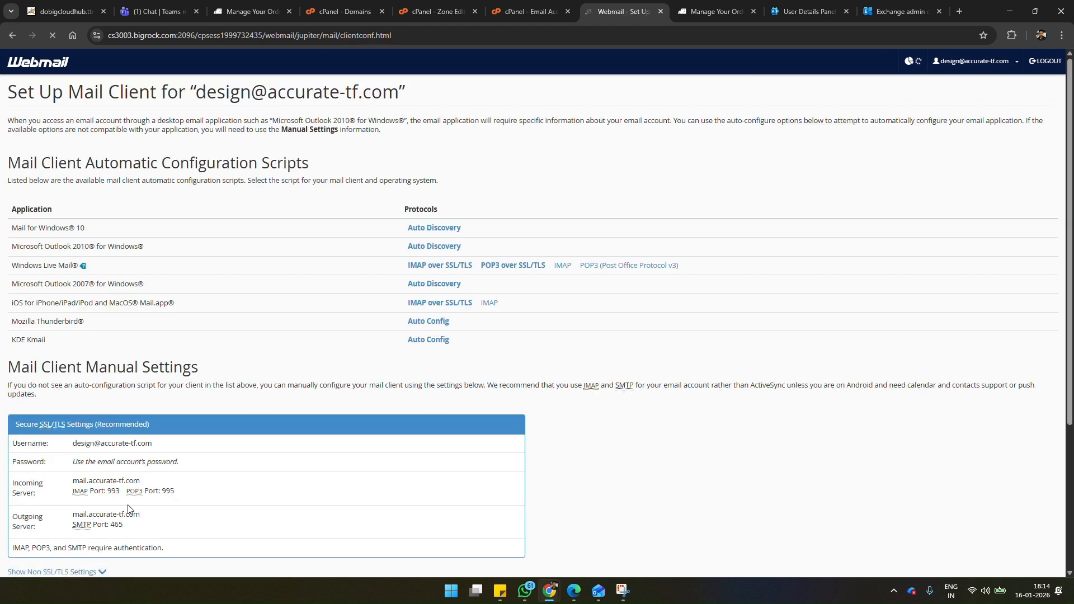
pyautogui.scroll(-2, 128, 527)
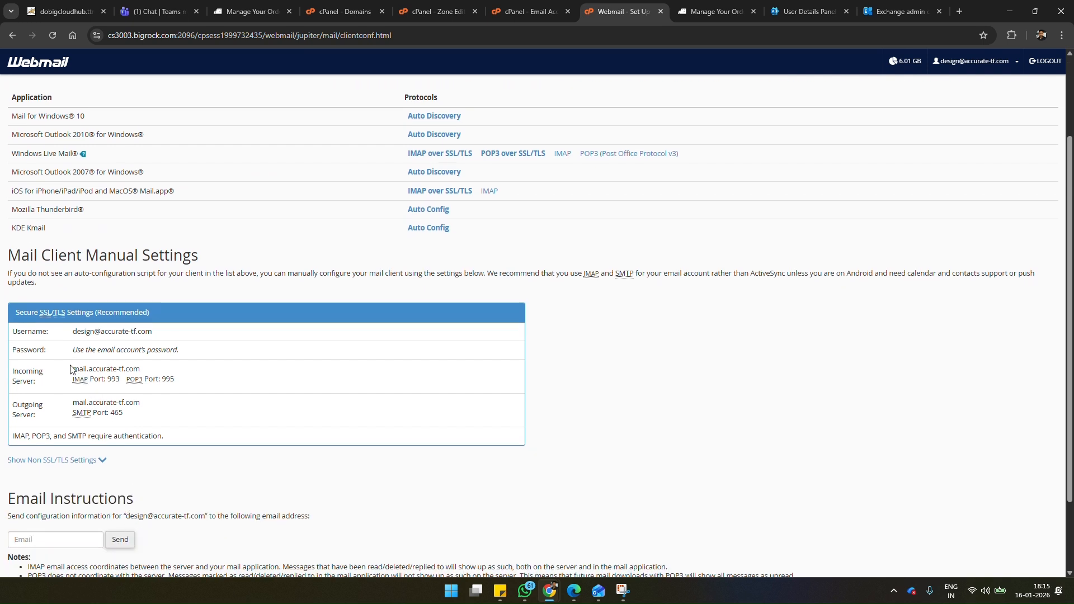
pyautogui.moveTo(75, 366); pyautogui.dragTo(147, 374)
pyautogui.hotkey('ctrl', 'c')
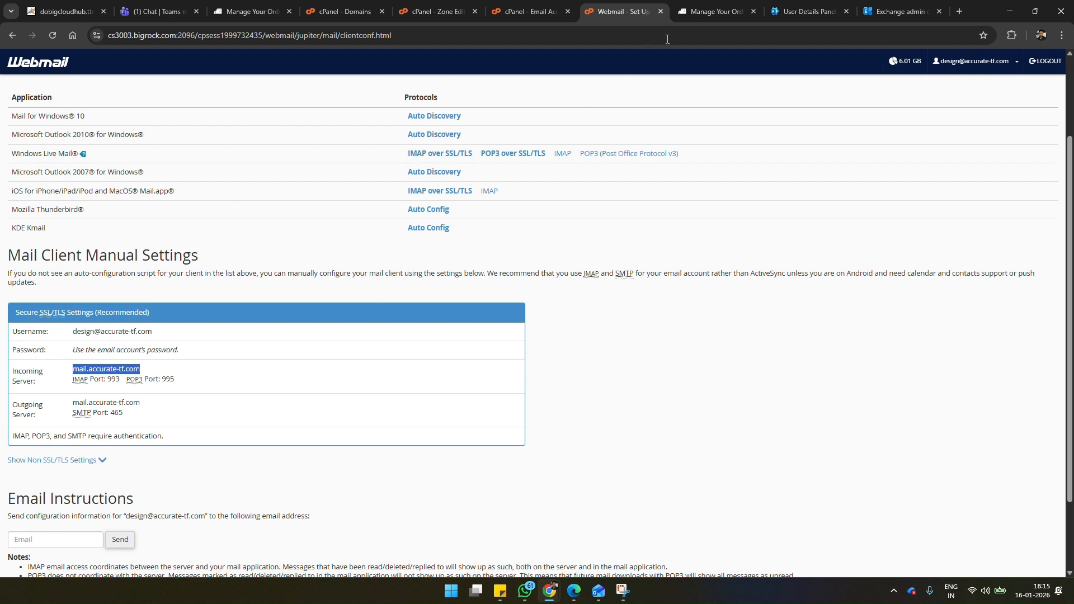
# Step: Set the endpoint's IMAP server to mail.accurate-tf.com with Basic authentication and SSL encryption in the Exchange admin center
pyautogui.click(894, 7)
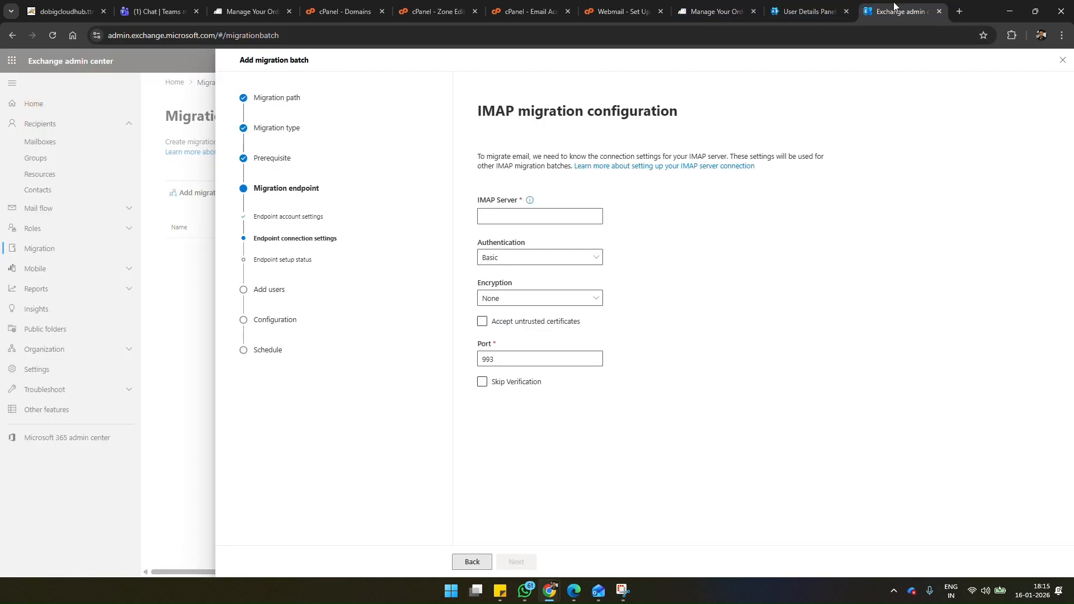
pyautogui.click(538, 217)
pyautogui.hotkey('ctrl', 'v')
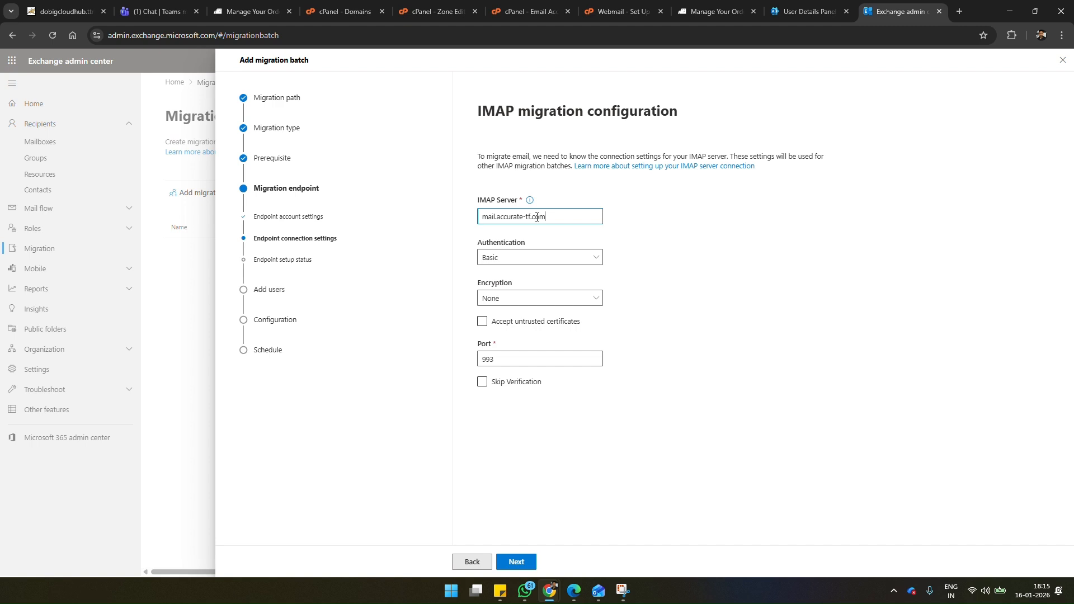
pyautogui.click(549, 257)
pyautogui.click(549, 273)
pyautogui.click(553, 299)
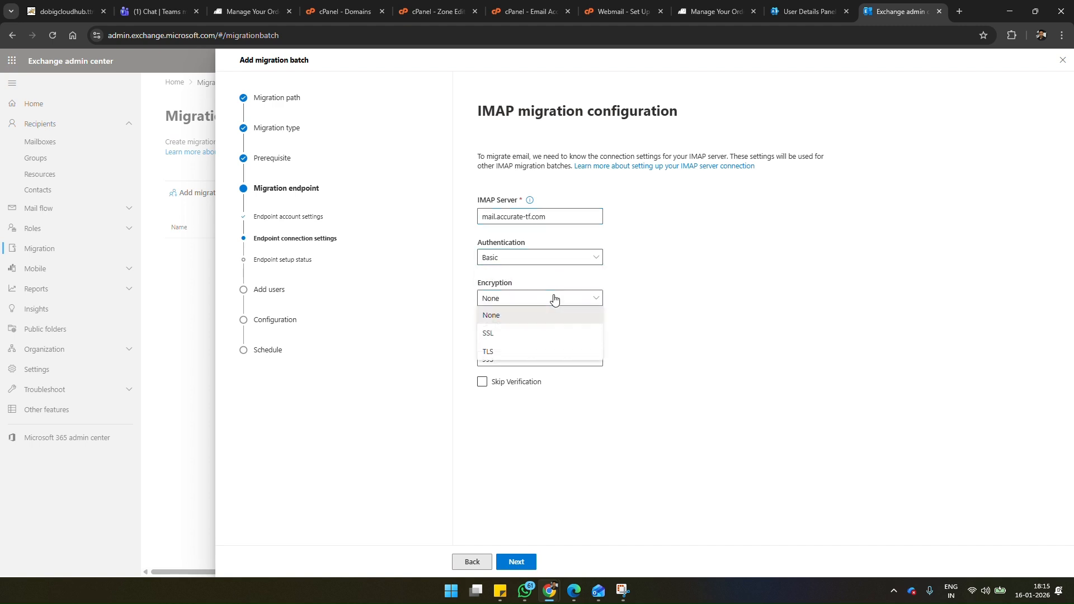
pyautogui.click(544, 333)
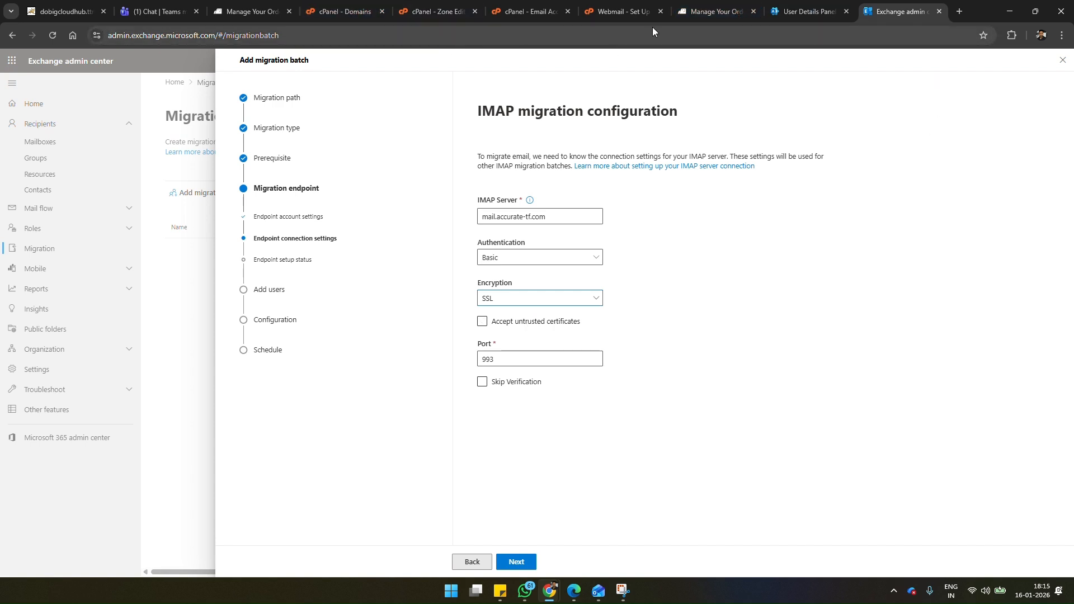
# Step: Compare the IMAP server and port with the webmail's secure settings, and submit the endpoint configuration without accepting untrusted certificates
pyautogui.click(643, 11)
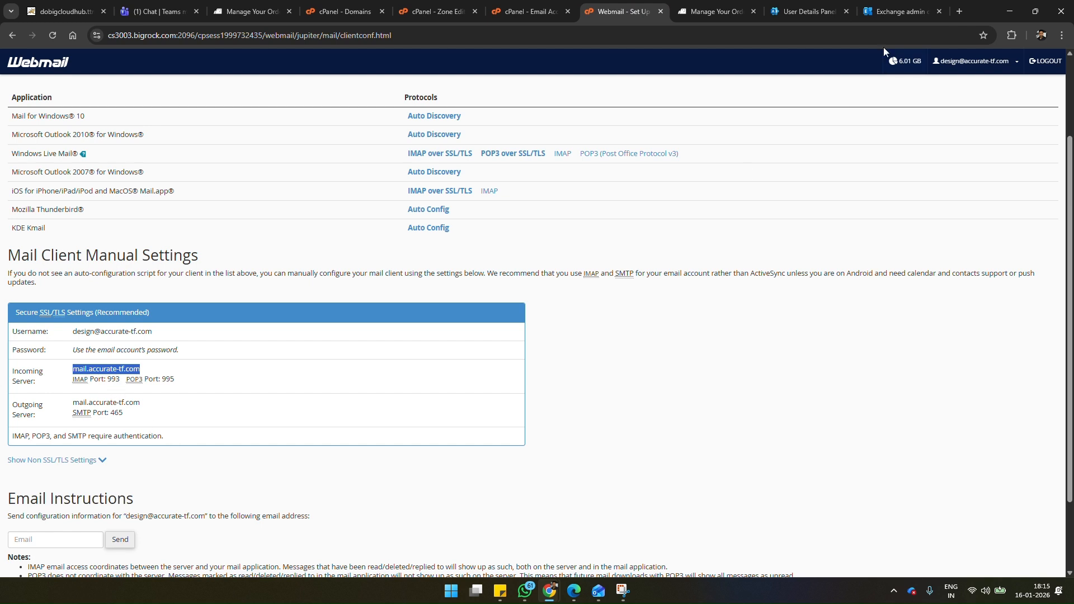
pyautogui.click(904, 8)
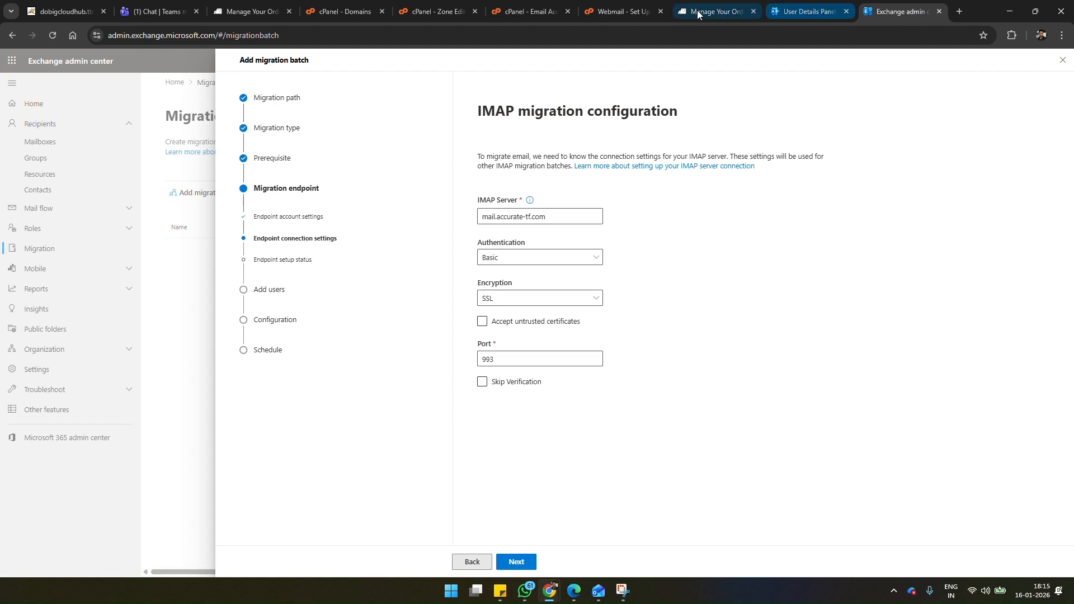
pyautogui.click(628, 4)
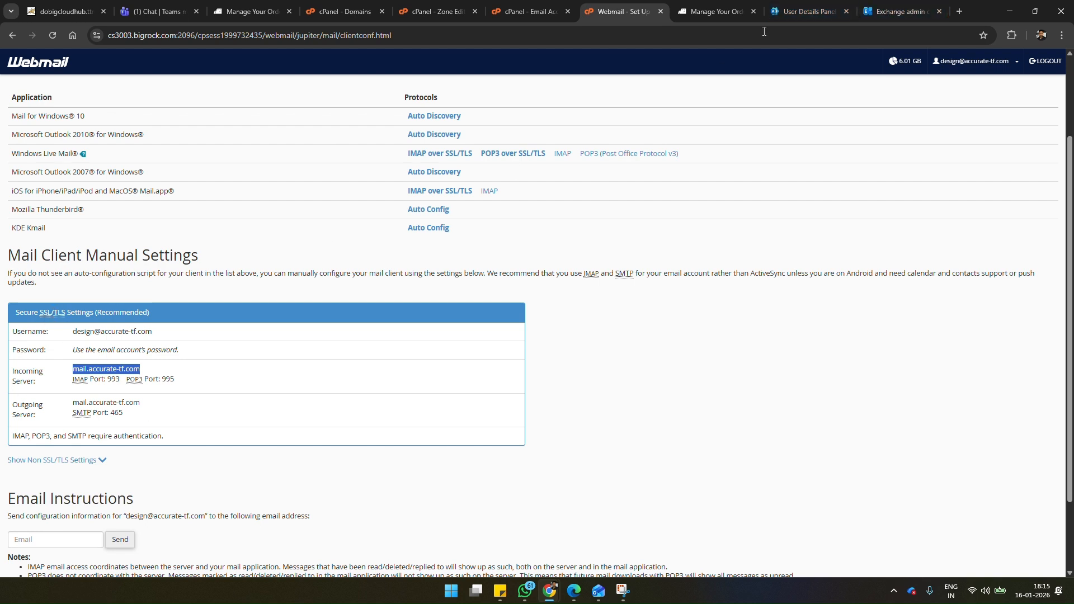
pyautogui.click(886, 3)
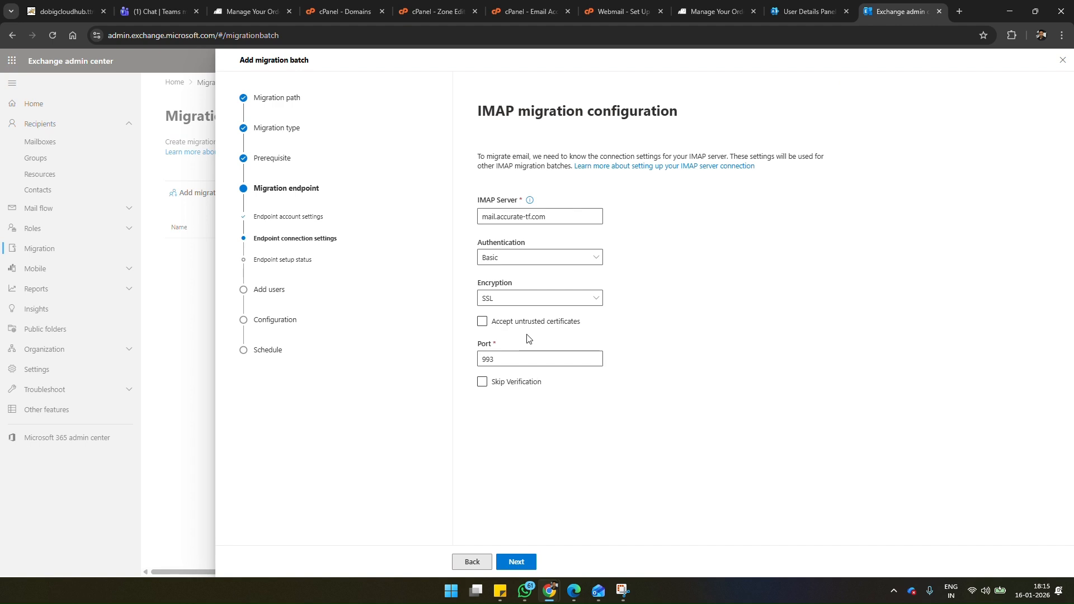
pyautogui.click(540, 321)
pyautogui.click(542, 321)
pyautogui.click(518, 561)
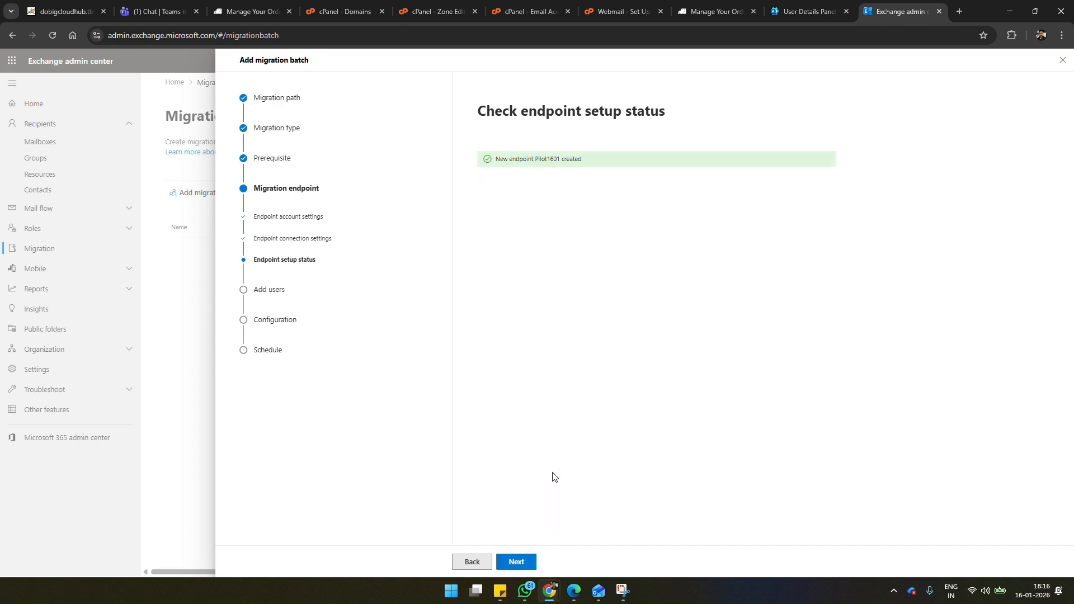
# Step: Continue to adding user mailboxes and download both CSV templates, the headers-only one and the one with sample user information
pyautogui.click(525, 563)
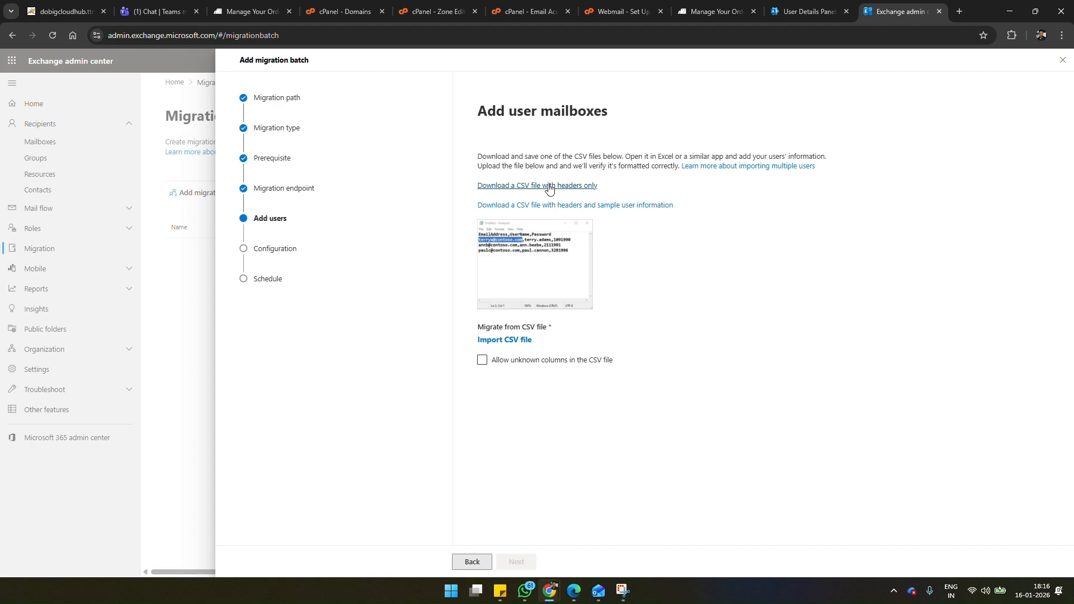
pyautogui.click(550, 190)
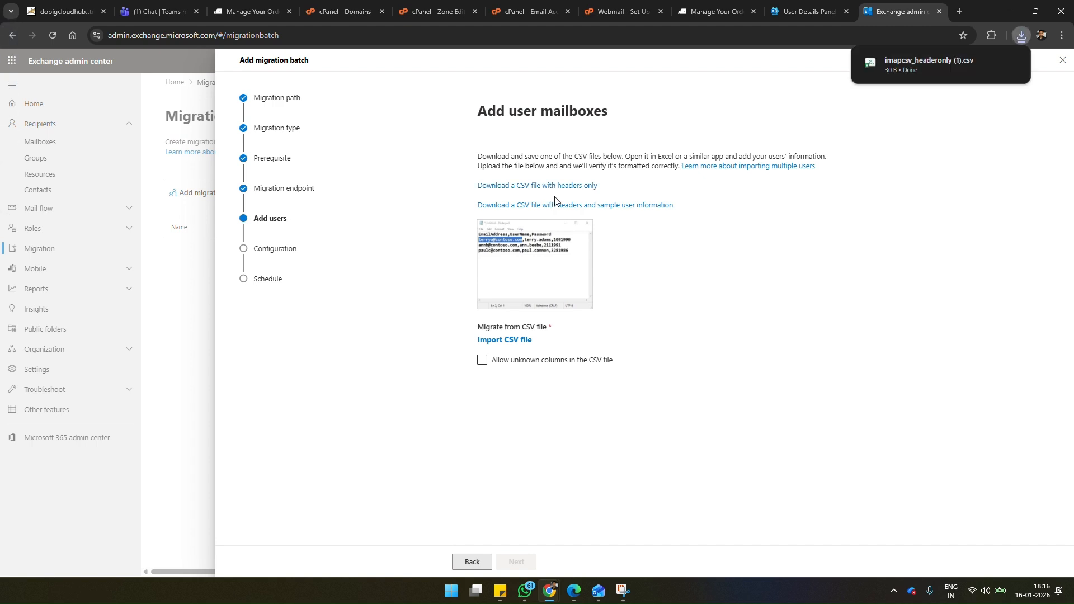
pyautogui.click(561, 209)
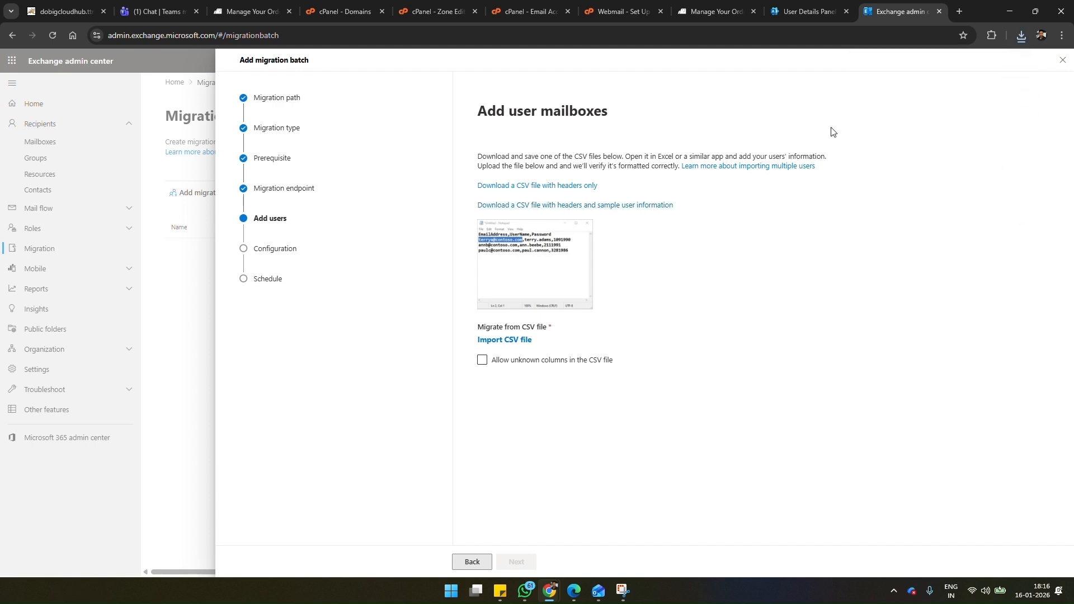
# Step: Try to open the downloaded sample-user CSV in Excel, and close Excel while removing the recovered files
pyautogui.click(1019, 35)
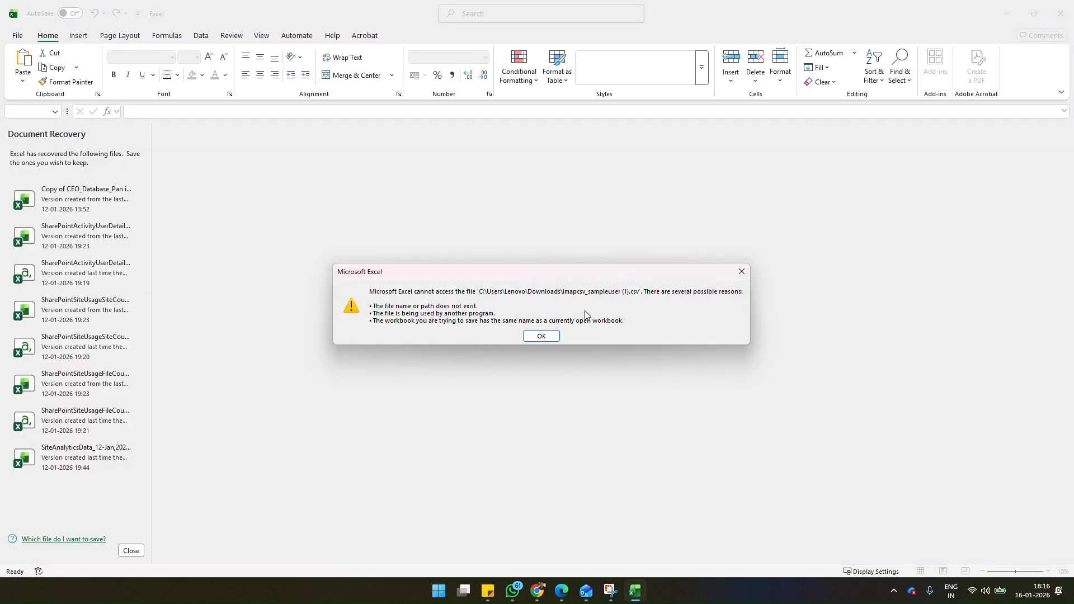
pyautogui.click(541, 336)
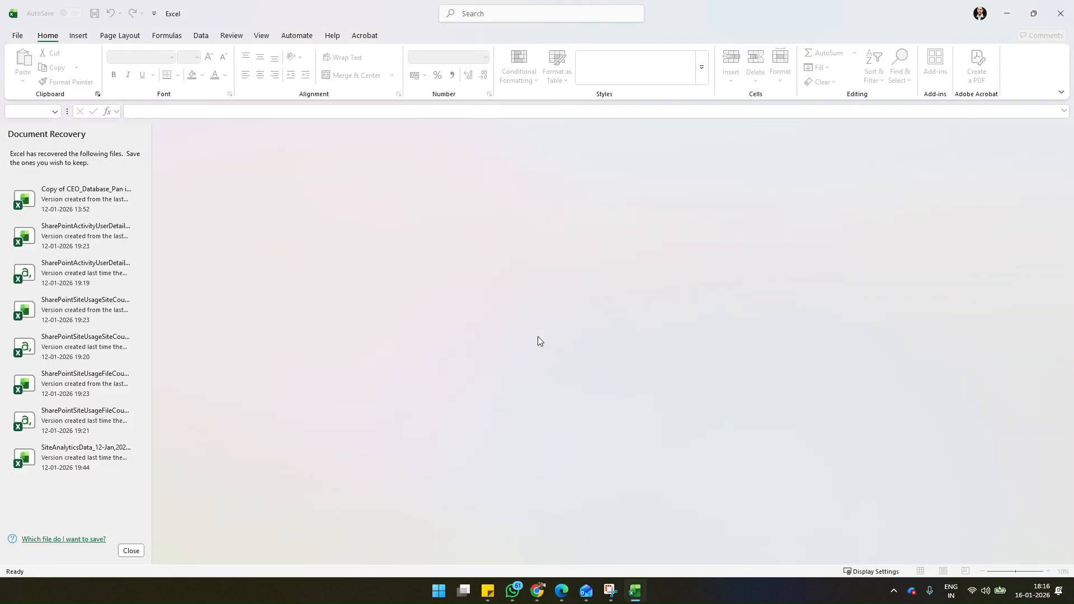
pyautogui.click(1063, 19)
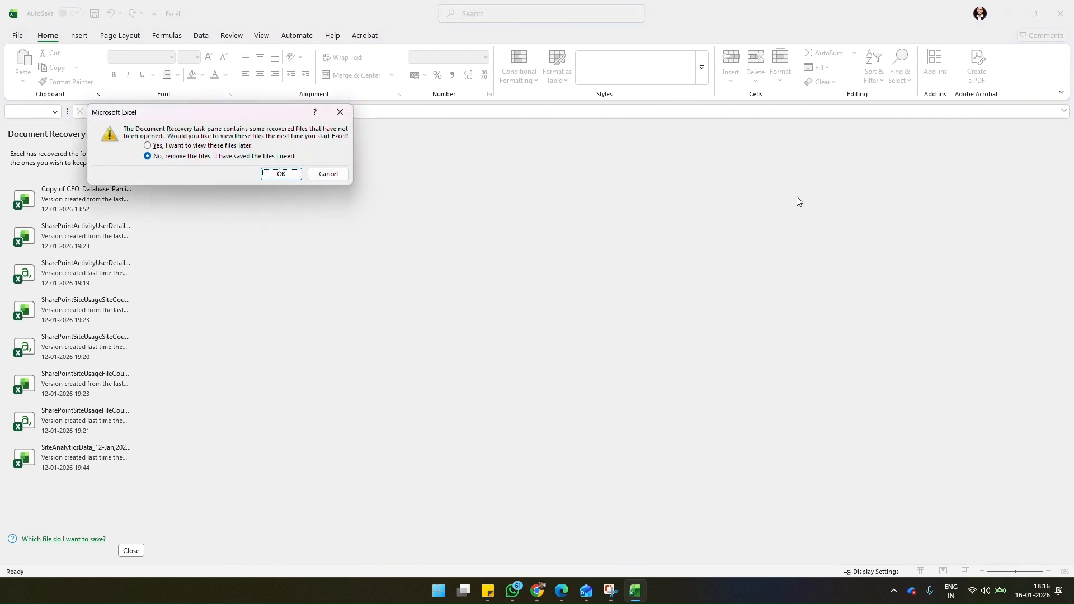
pyautogui.click(288, 177)
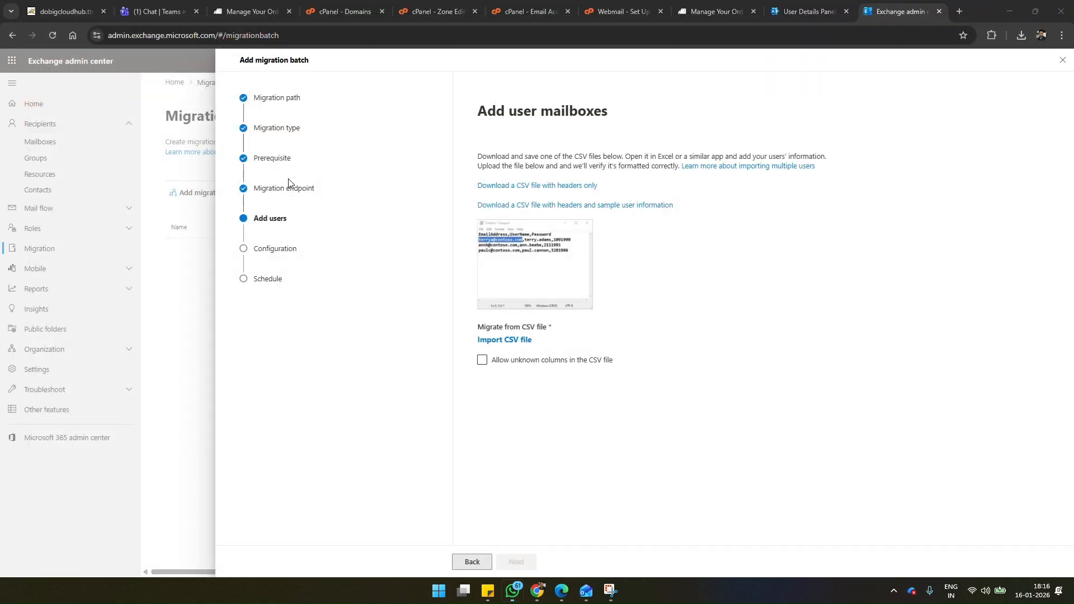
# Step: Locate the downloaded imapcsv_sampleuser (1) file in the Downloads folder and open it from there
pyautogui.click(1021, 36)
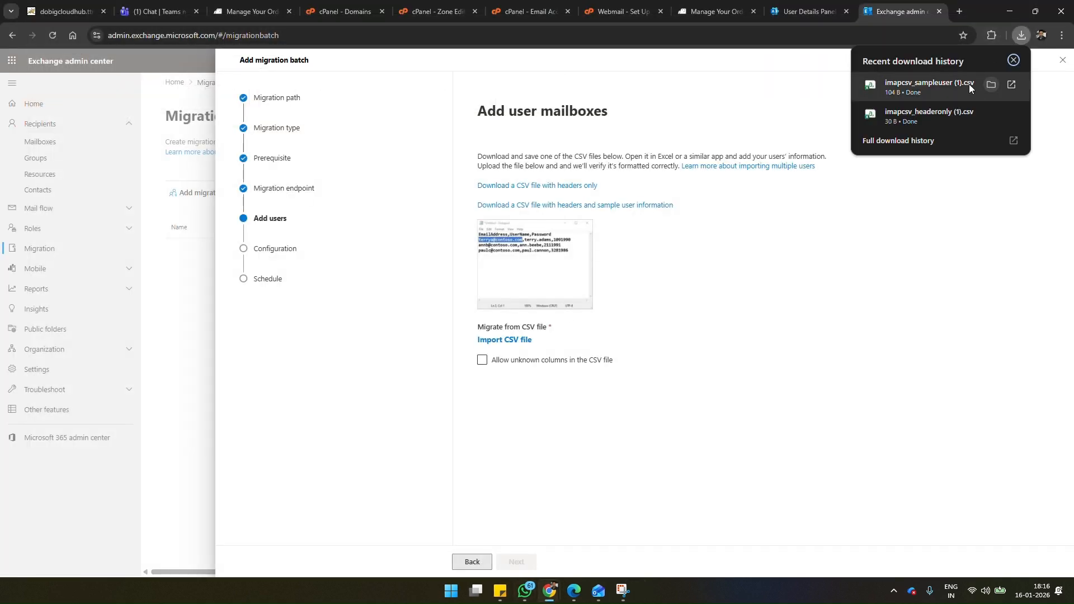
pyautogui.rightClick(948, 82)
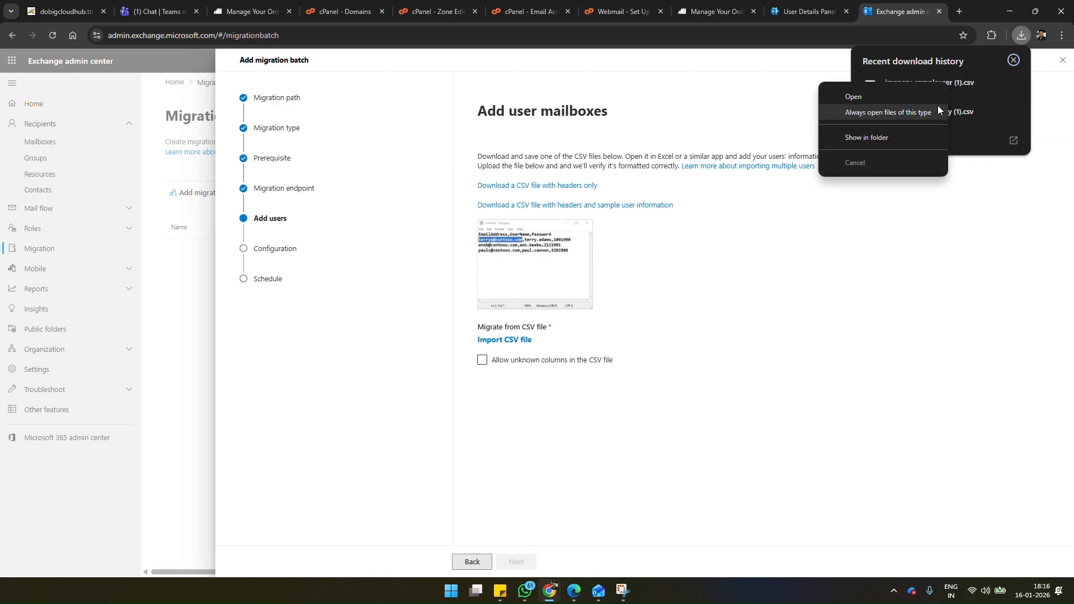
pyautogui.click(892, 137)
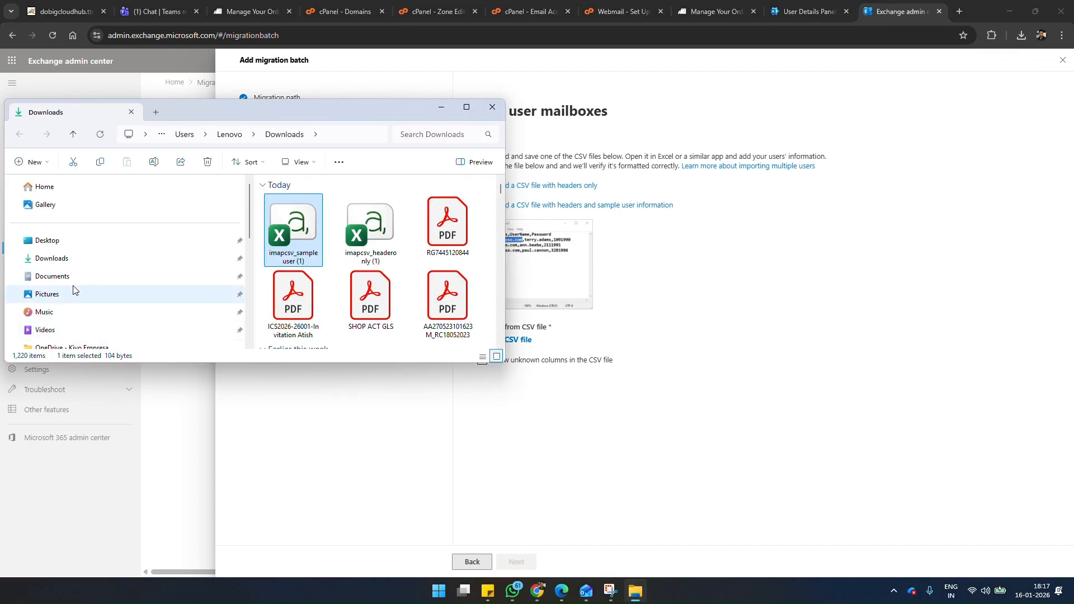
pyautogui.click(67, 276)
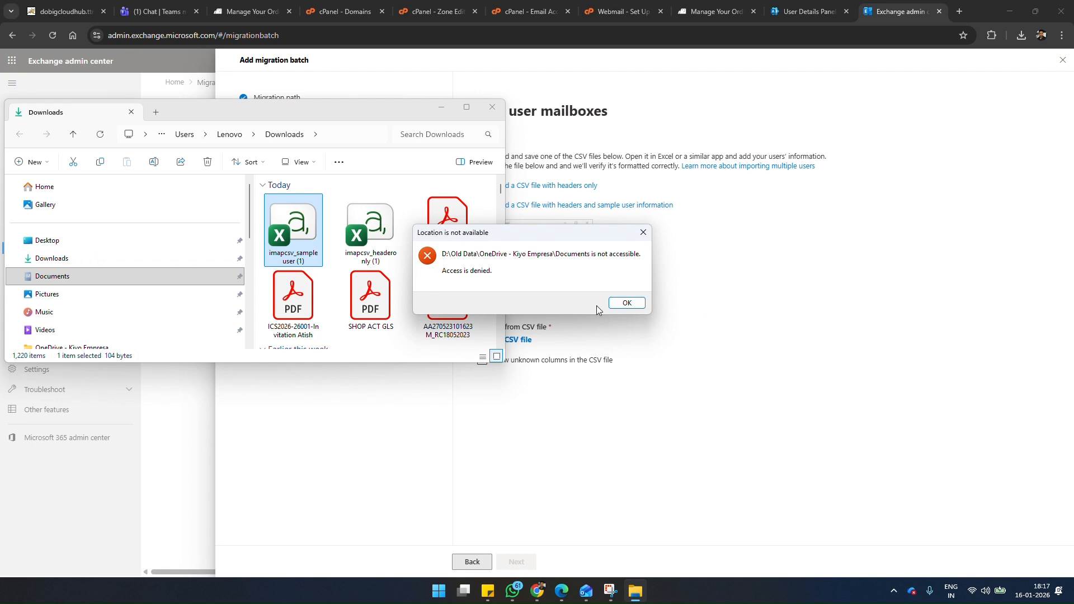
pyautogui.press('Return')
pyautogui.click(100, 257)
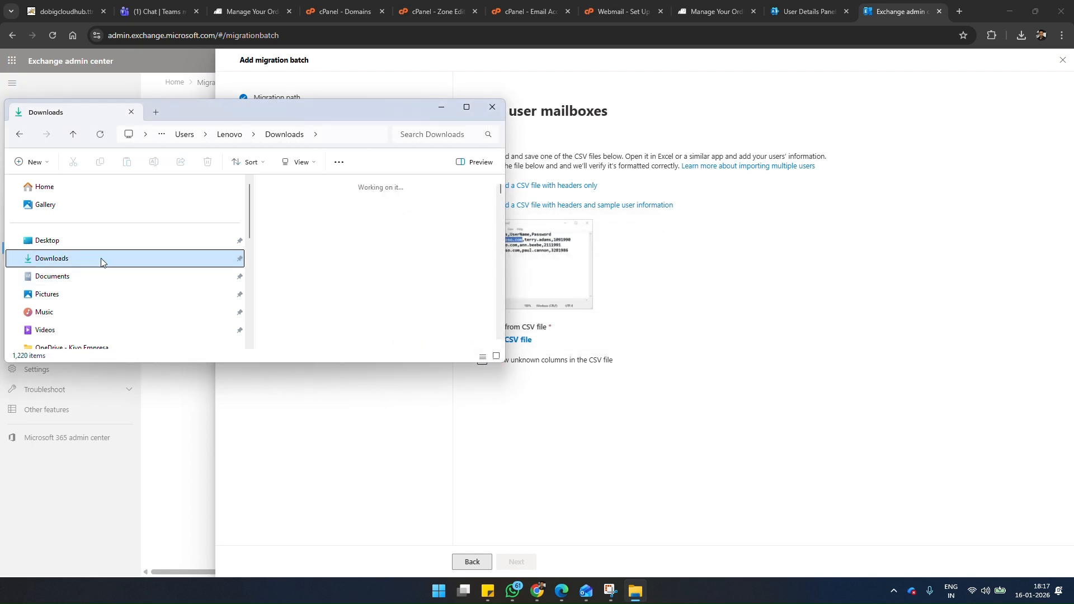
pyautogui.doubleClick(281, 224)
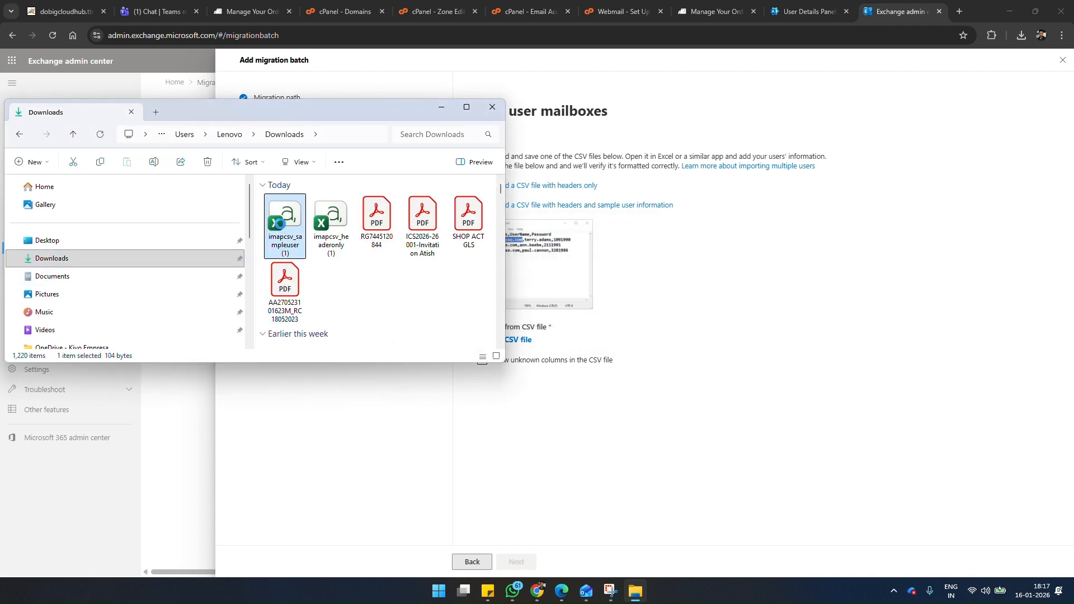
# Step: Open the imapcsv_sampleuser (1) file in Notepad and delete the second sample user's row
pyautogui.rightClick(282, 226)
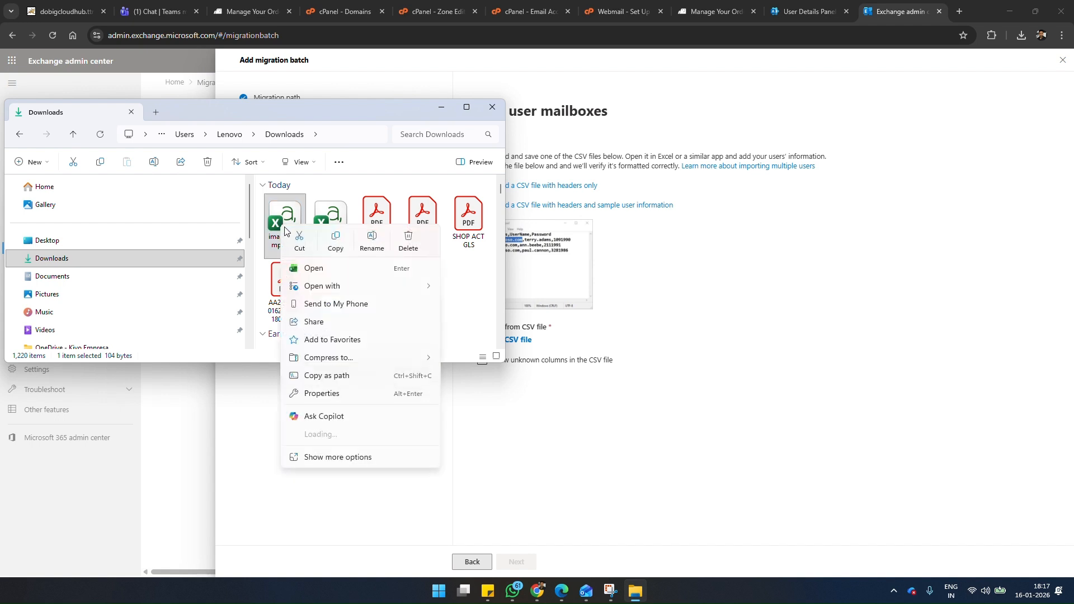
pyautogui.moveTo(420, 291)
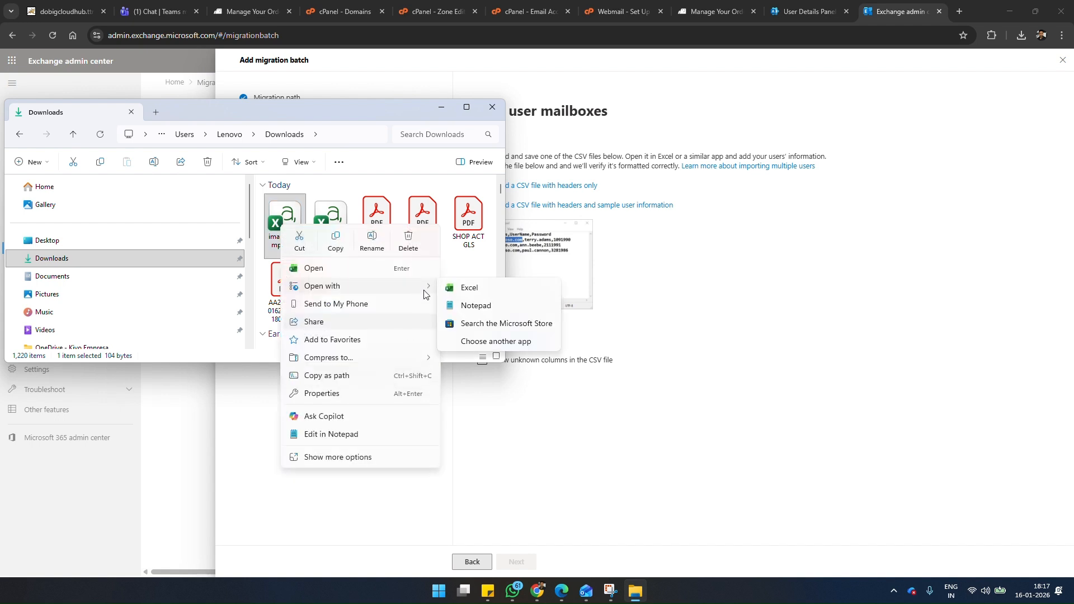
pyautogui.click(475, 307)
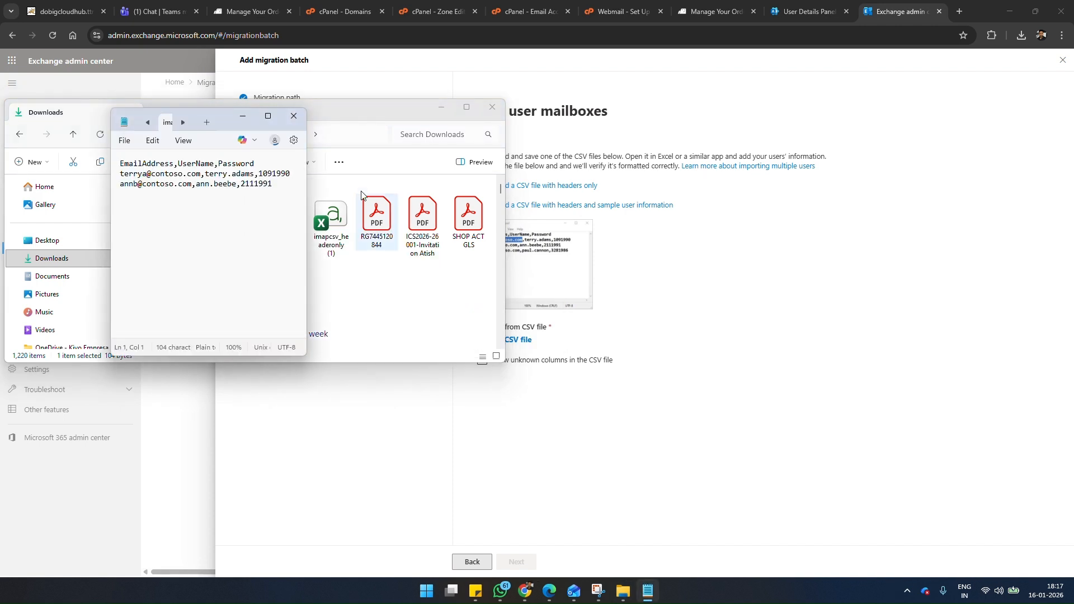
pyautogui.click(273, 118)
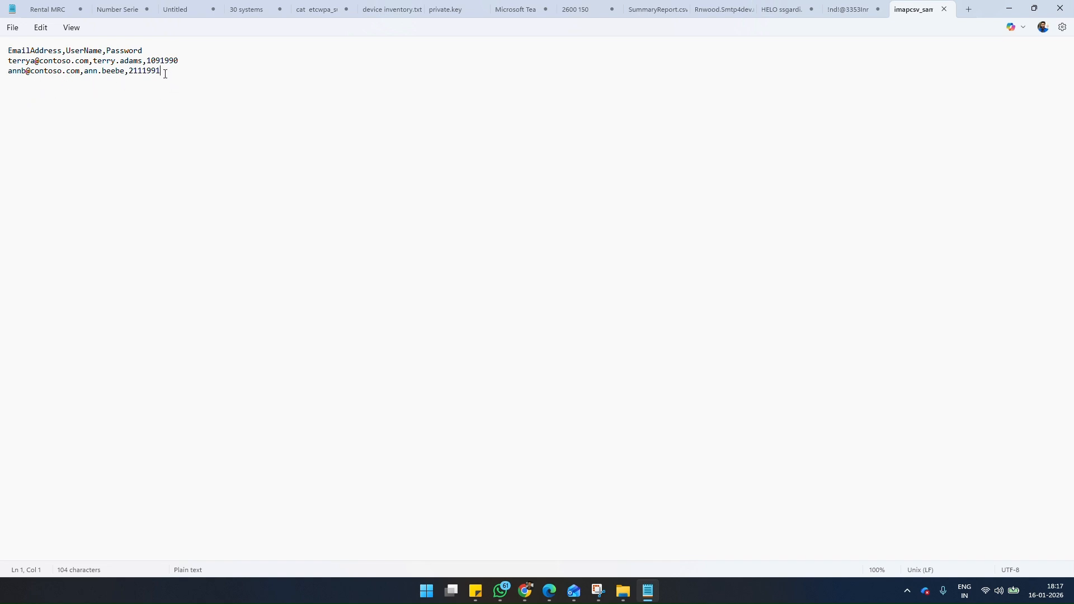
pyautogui.moveTo(165, 74); pyautogui.dragTo(4, 78)
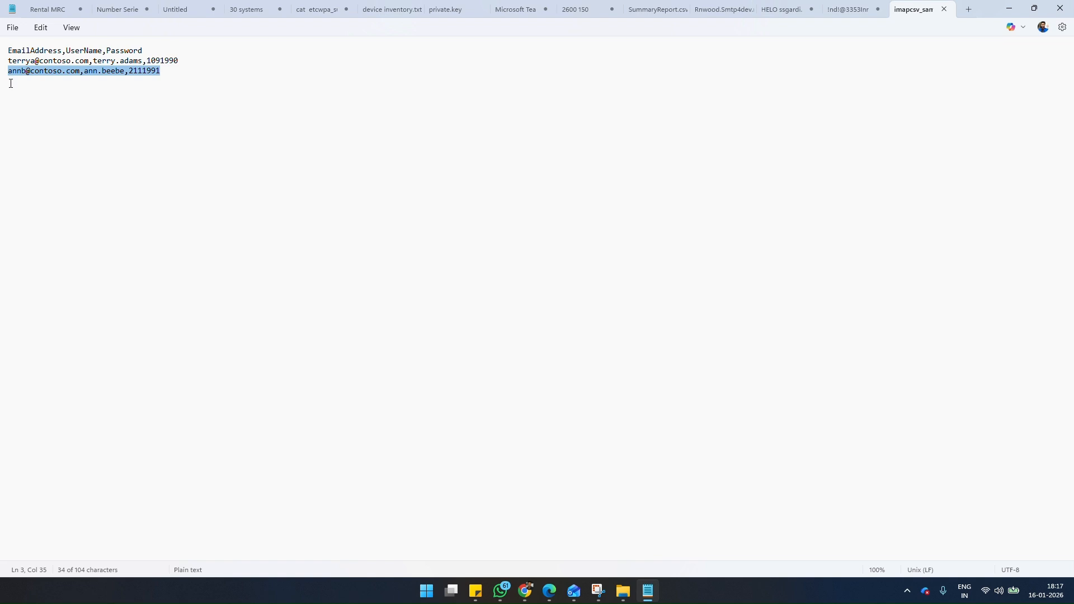
pyautogui.press('Delete')
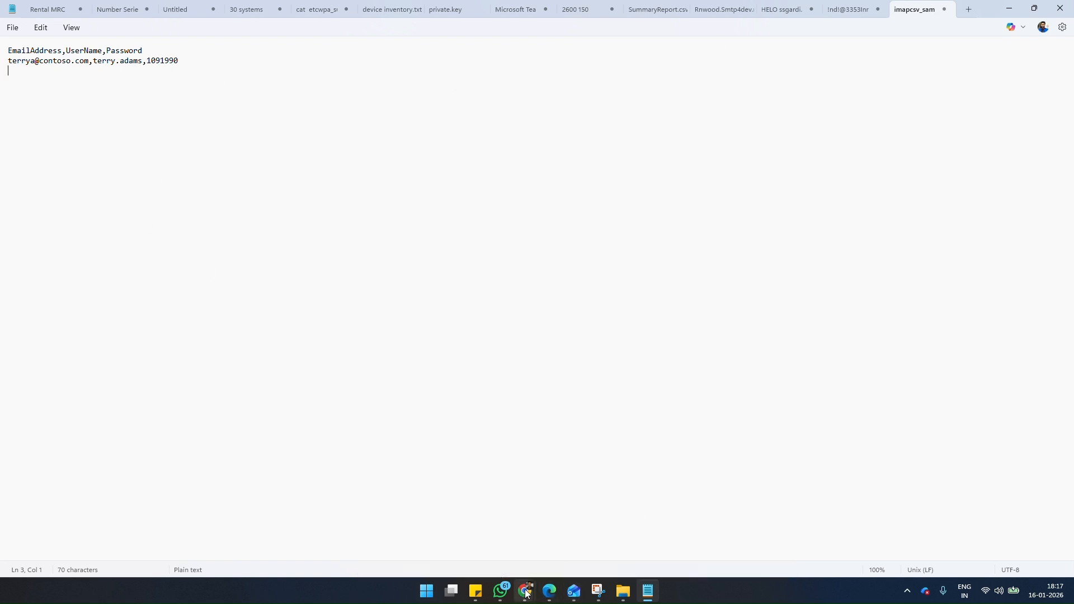
# Step: Switch to Chrome and look through the open BigRock, cPanel and webmail pages for the design mailbox's account details
pyautogui.moveTo(525, 592)
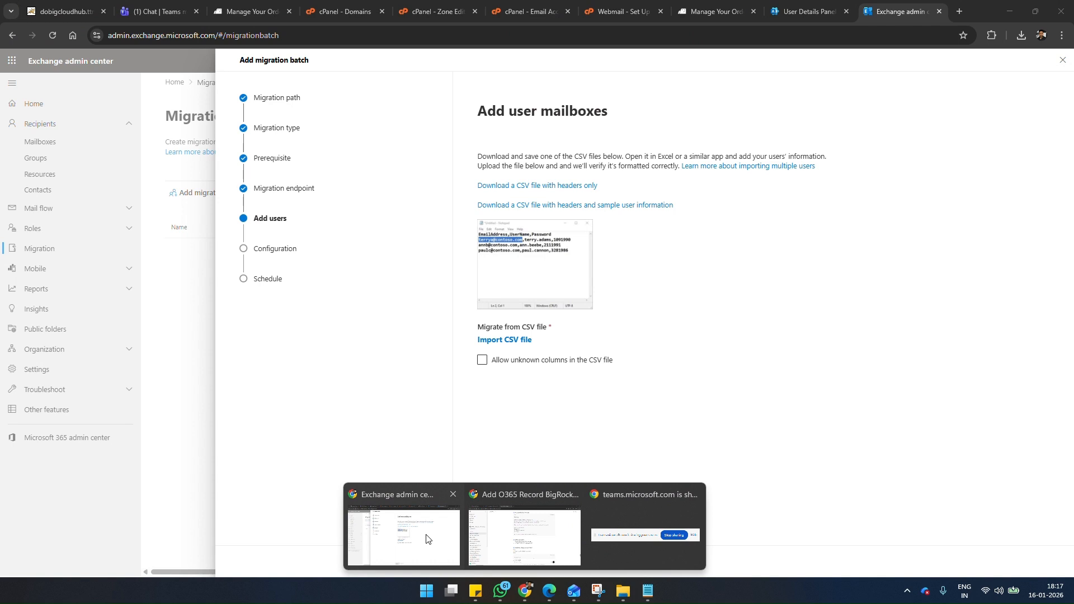
pyautogui.click(426, 538)
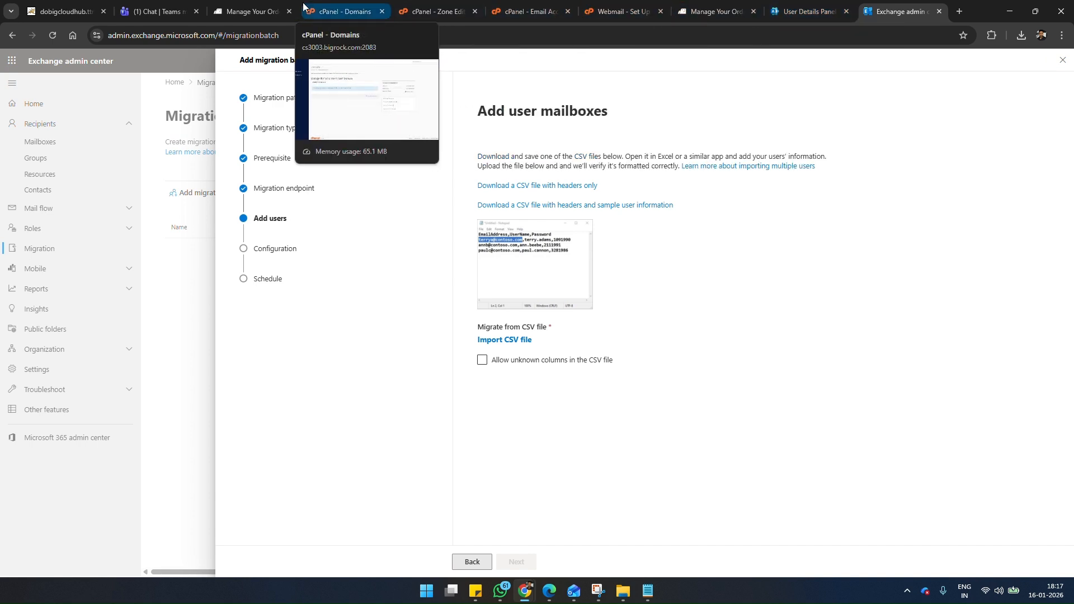
pyautogui.click(242, 11)
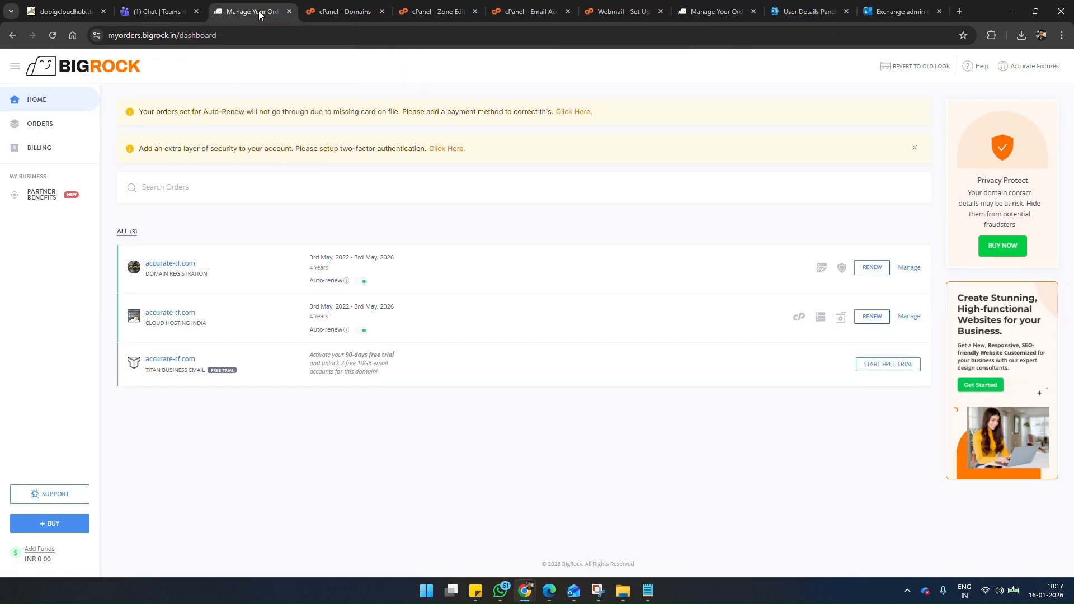
pyautogui.click(351, 11)
pyautogui.click(505, 10)
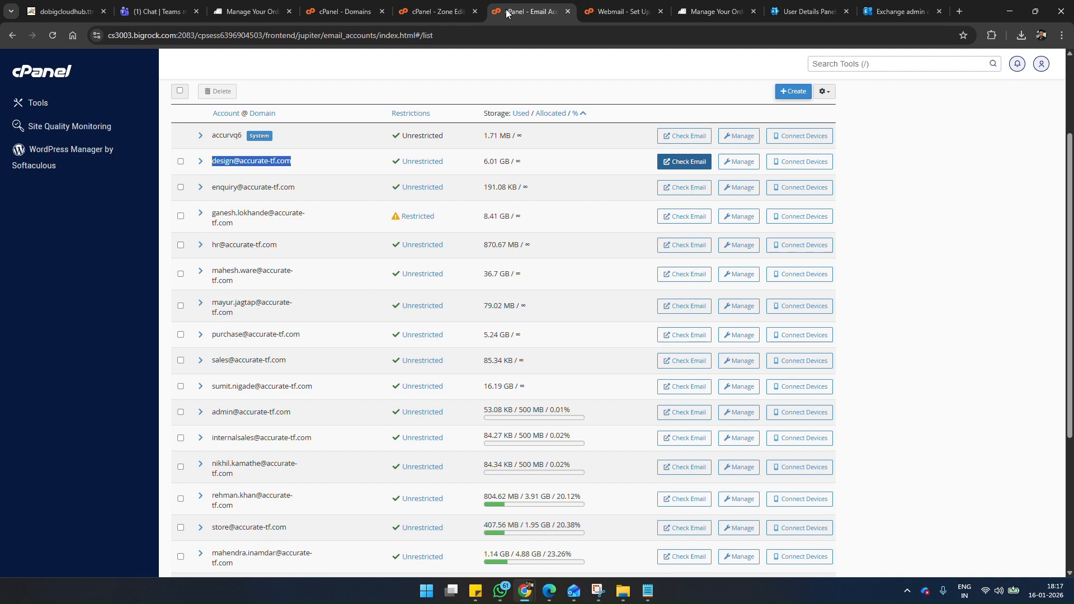
pyautogui.click(596, 588)
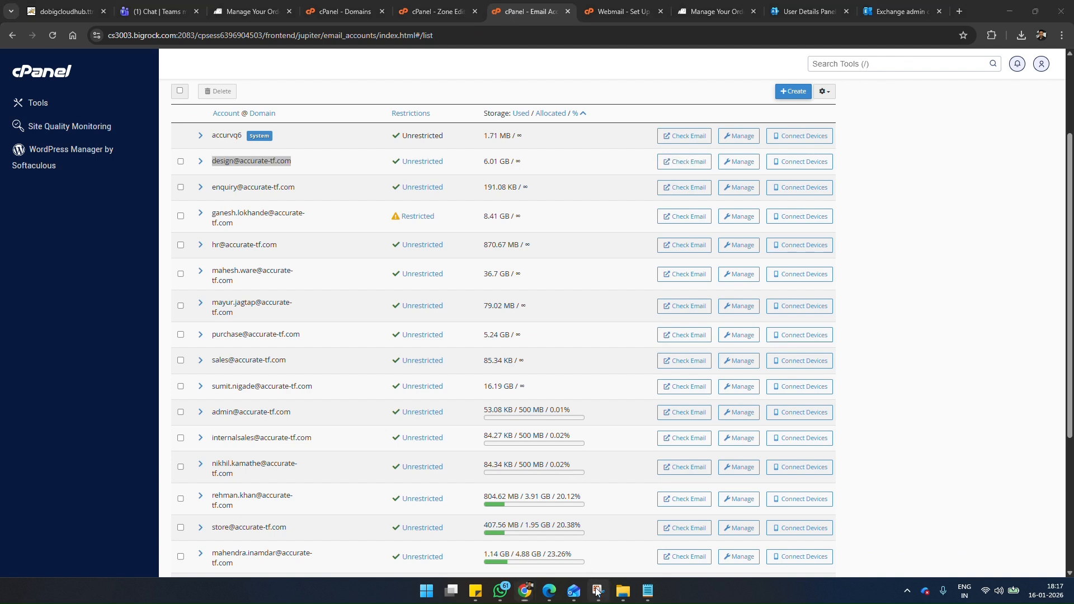
pyautogui.click(449, 7)
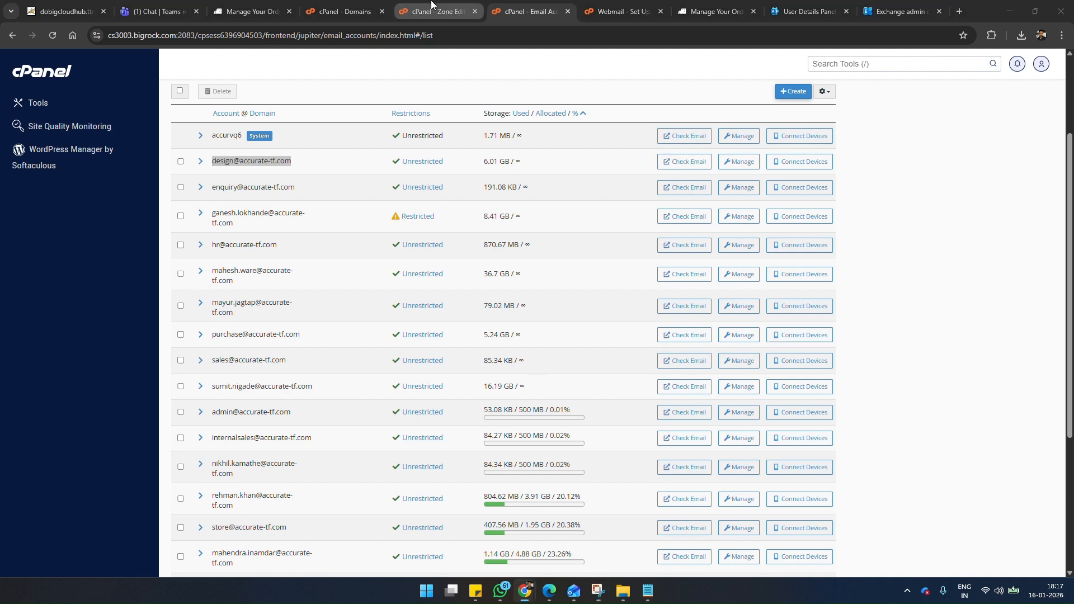
pyautogui.click(630, 8)
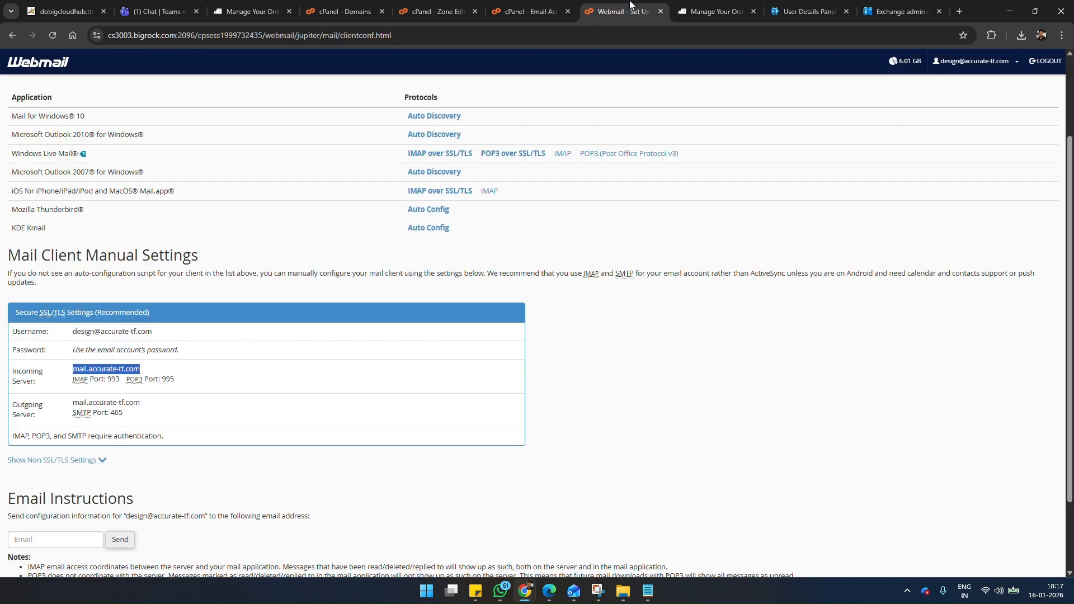
pyautogui.click(534, 5)
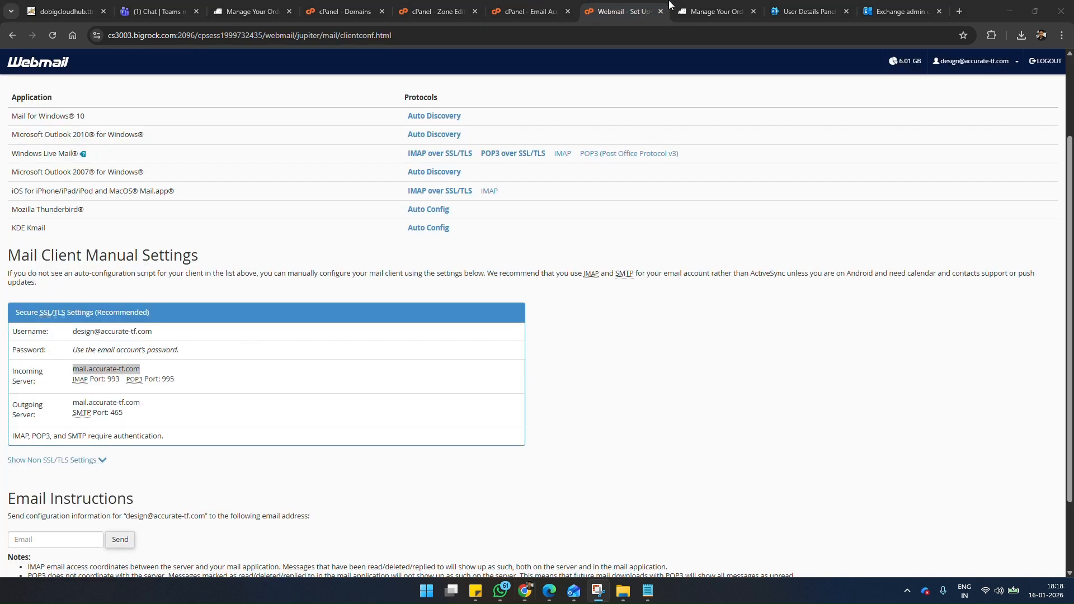
pyautogui.click(699, 7)
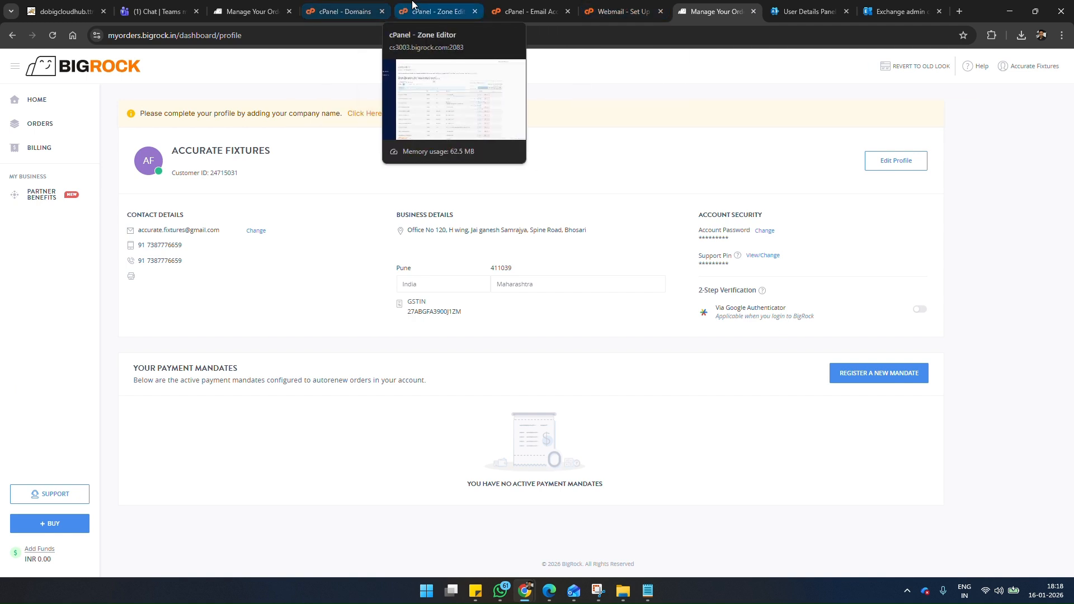
# Step: Open cPanel's Email Accounts, filter the list by "desi", and copy the design mailbox's email address
pyautogui.click(437, 10)
pyautogui.click(41, 105)
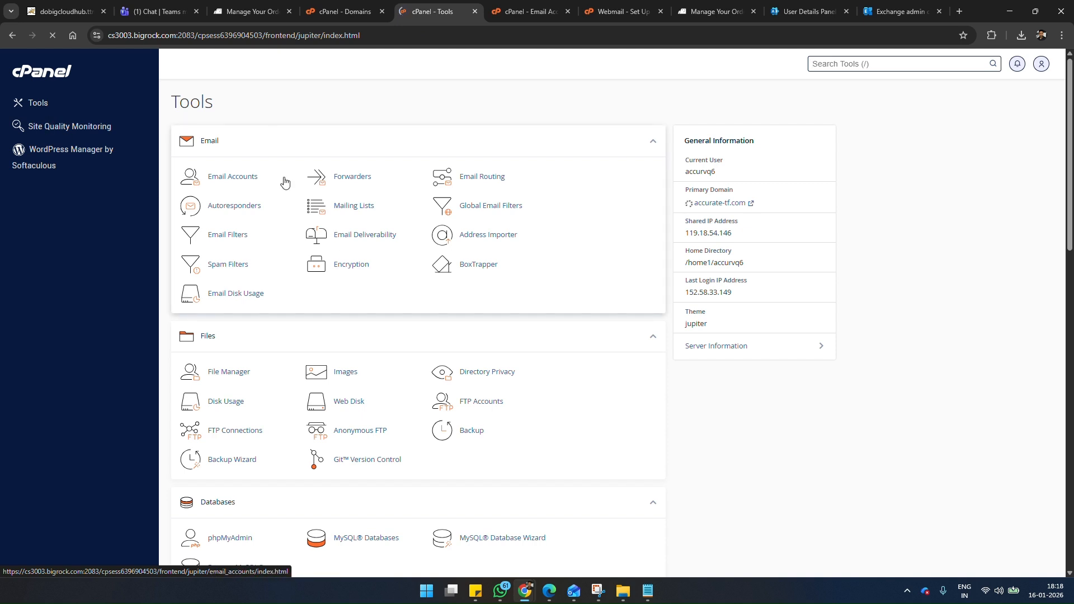
pyautogui.click(250, 178)
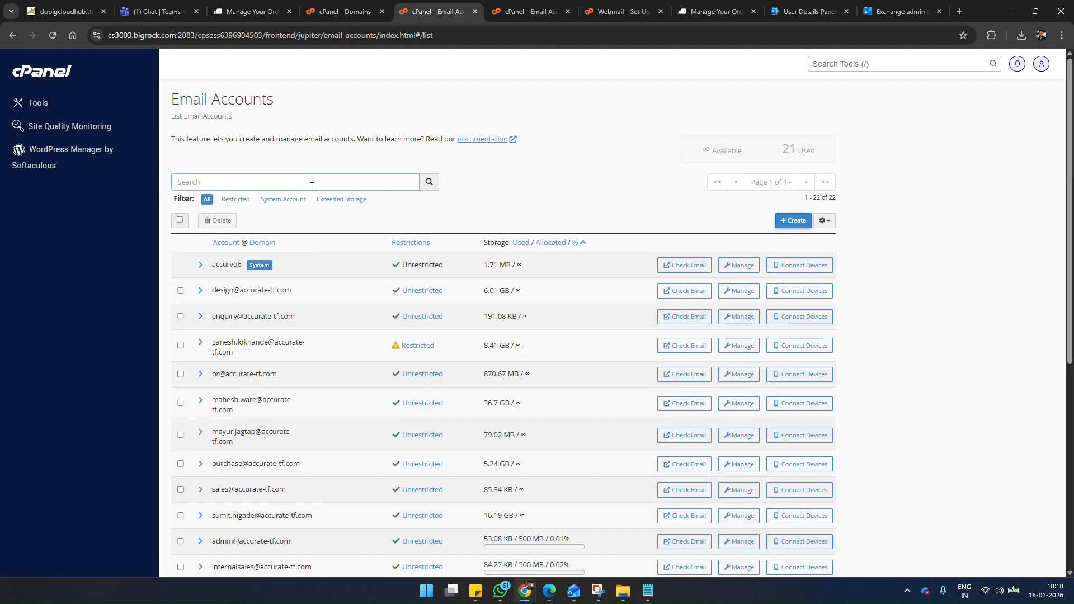
pyautogui.click(311, 181)
pyautogui.write('desi')
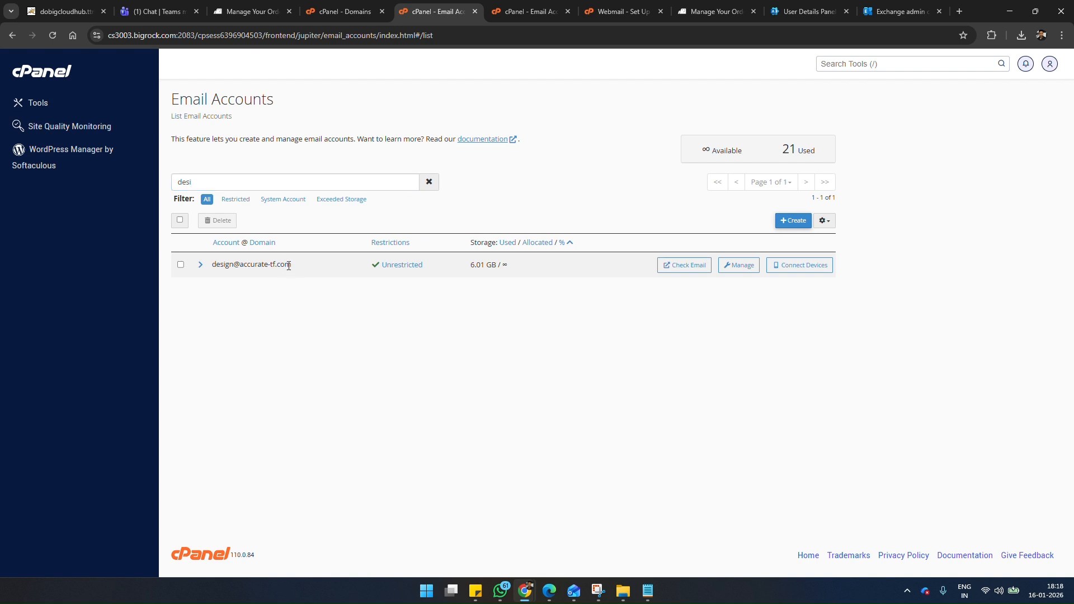
pyautogui.moveTo(296, 265); pyautogui.dragTo(213, 264)
pyautogui.hotkey('ctrl', 'c')
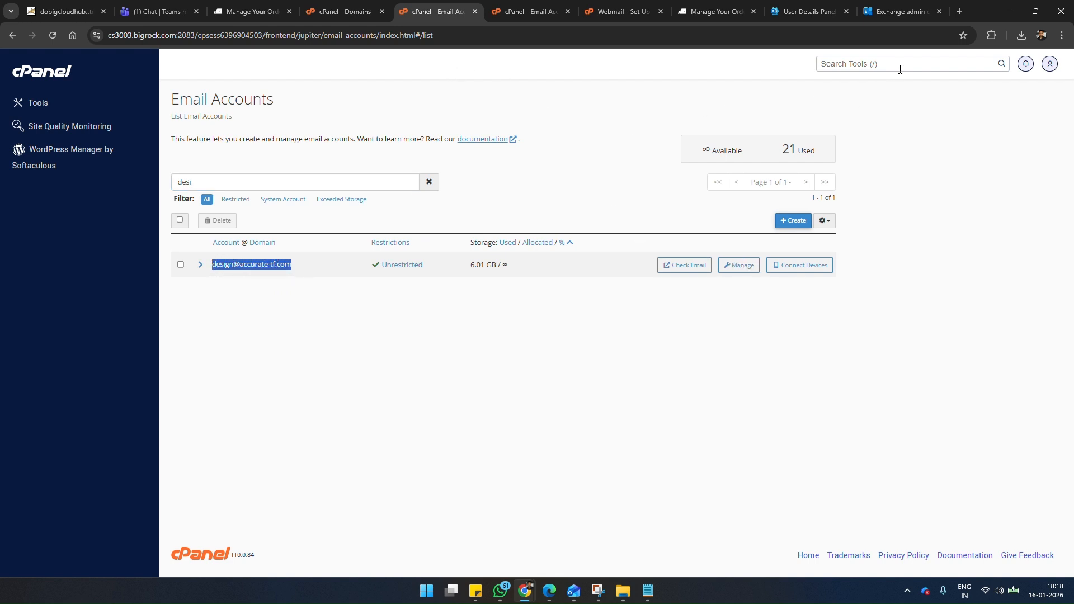
# Step: Return to the CSV in Notepad and replace the remaining sample user's EmailAddress value with the copied design mailbox address
pyautogui.click(652, 591)
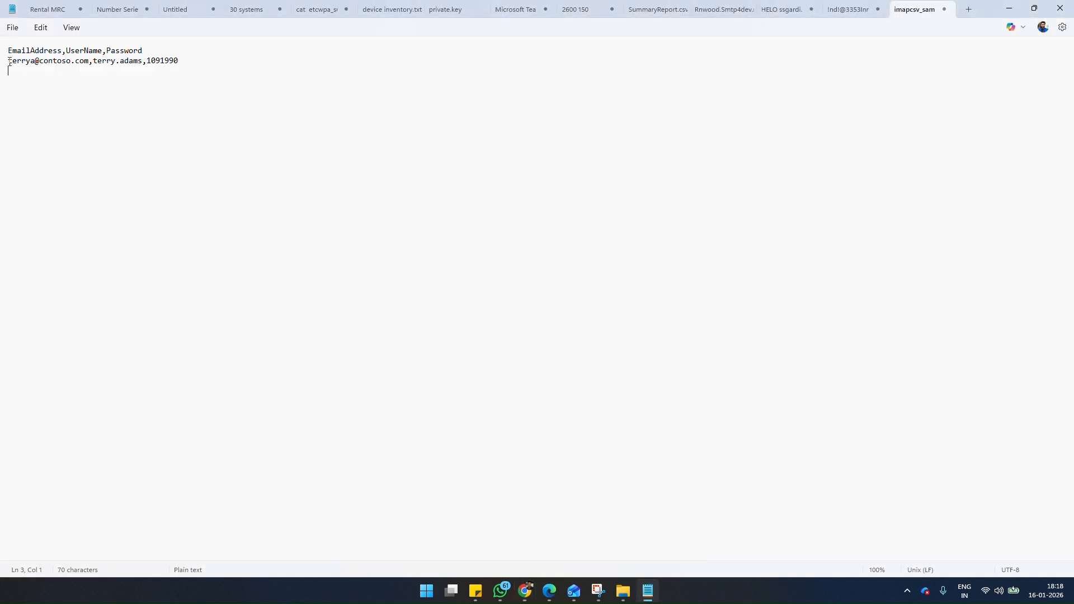
pyautogui.moveTo(9, 60); pyautogui.dragTo(89, 62)
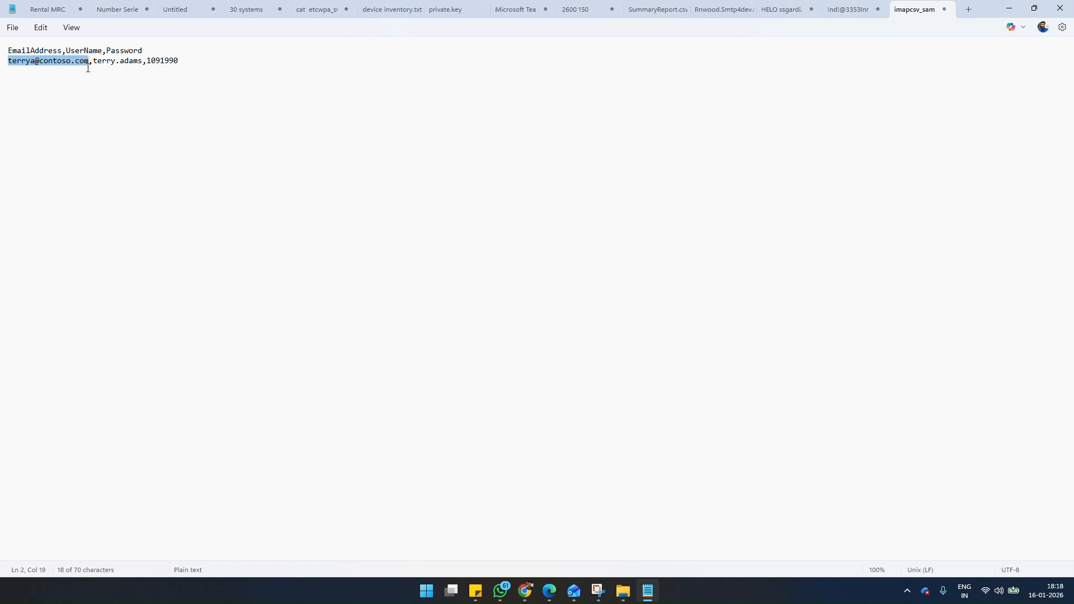
pyautogui.hotkey('ctrl', 'v')
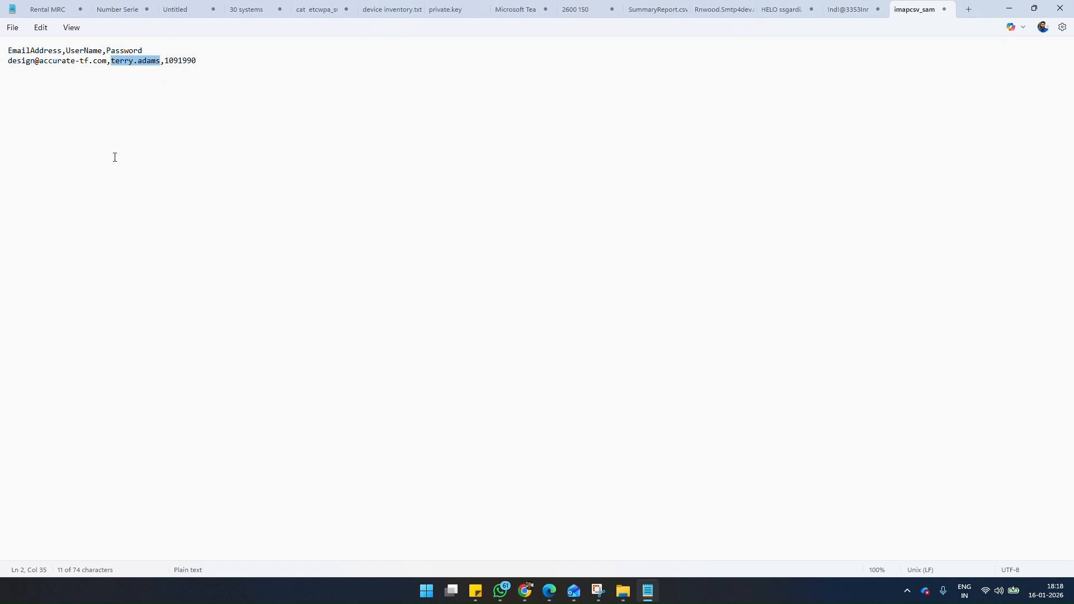
# Step: Replace the sample UserName value in the CSV with the copied design mailbox address, and show the desktop
pyautogui.hotkey('ctrl', 'v')
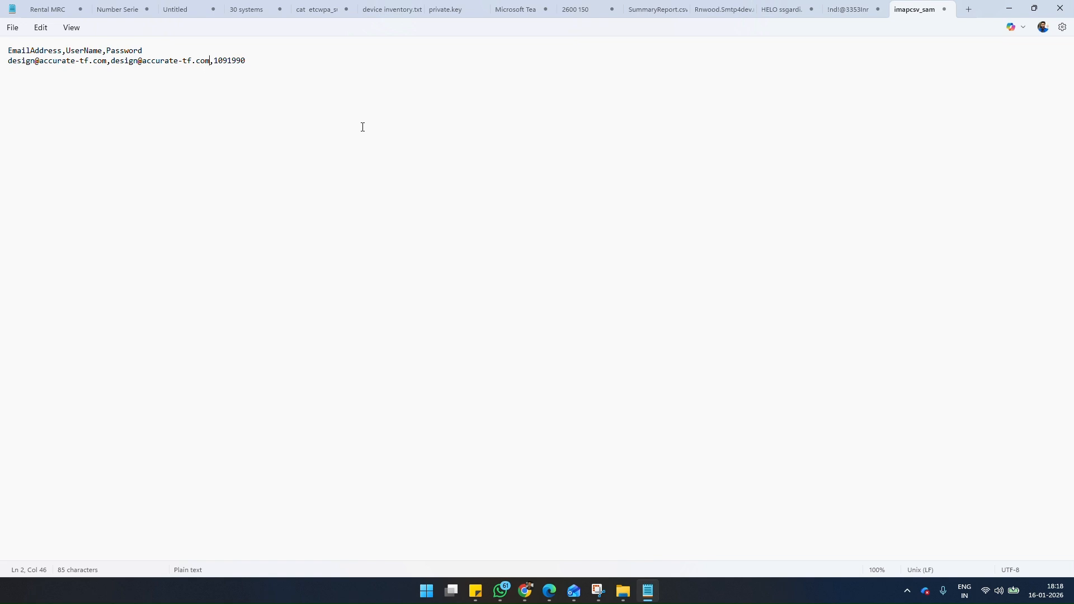
pyautogui.press('super+d')
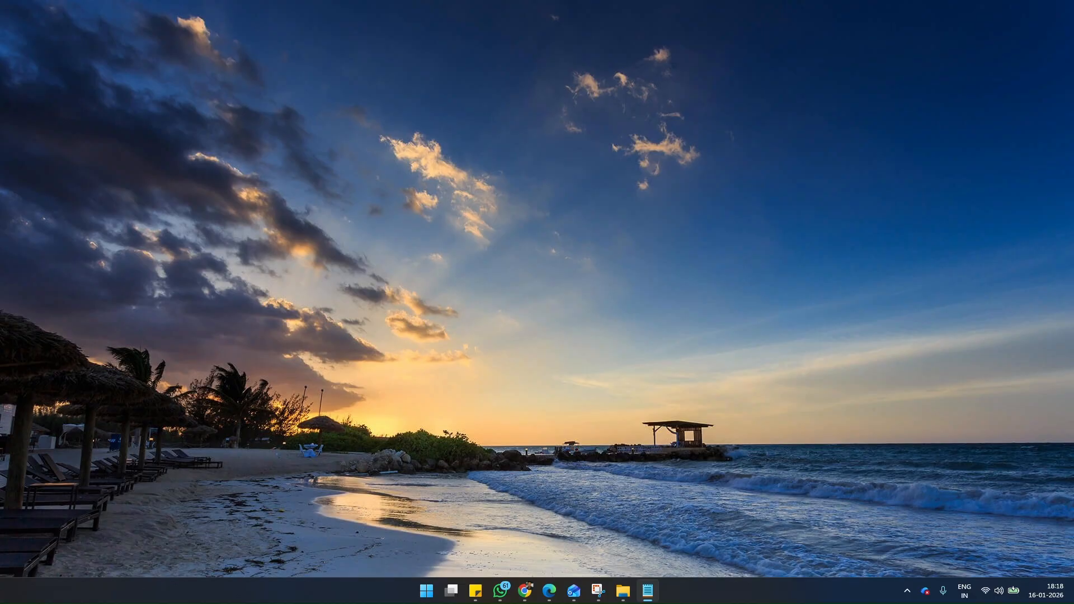
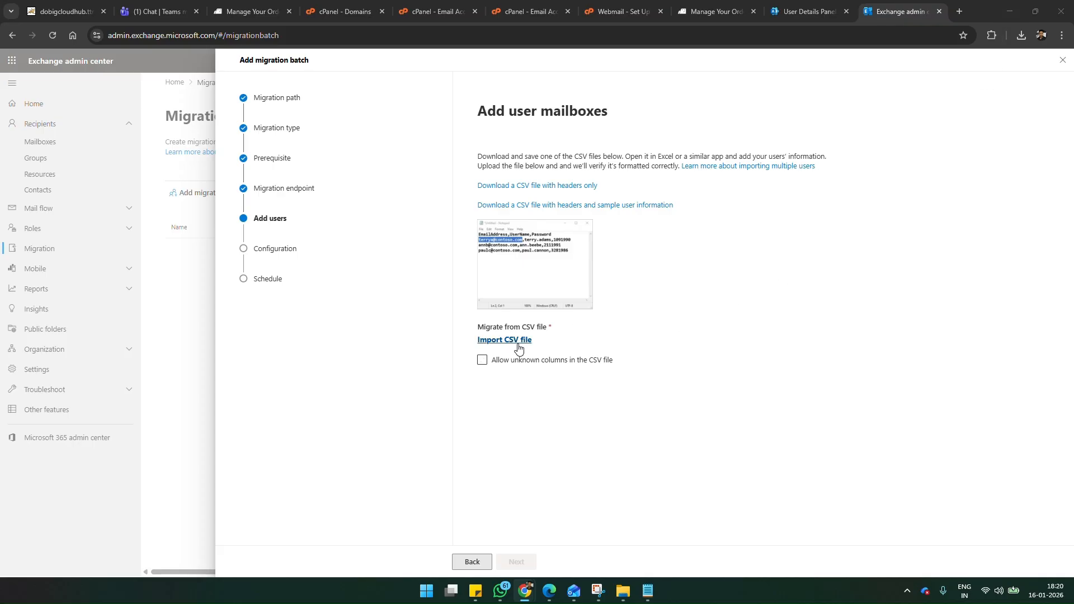
# Step: Switch to the Exchange admin center and import imapcsv_sampleuser (1) from the Downloads folder as the migration batch's user list
pyautogui.click(516, 346)
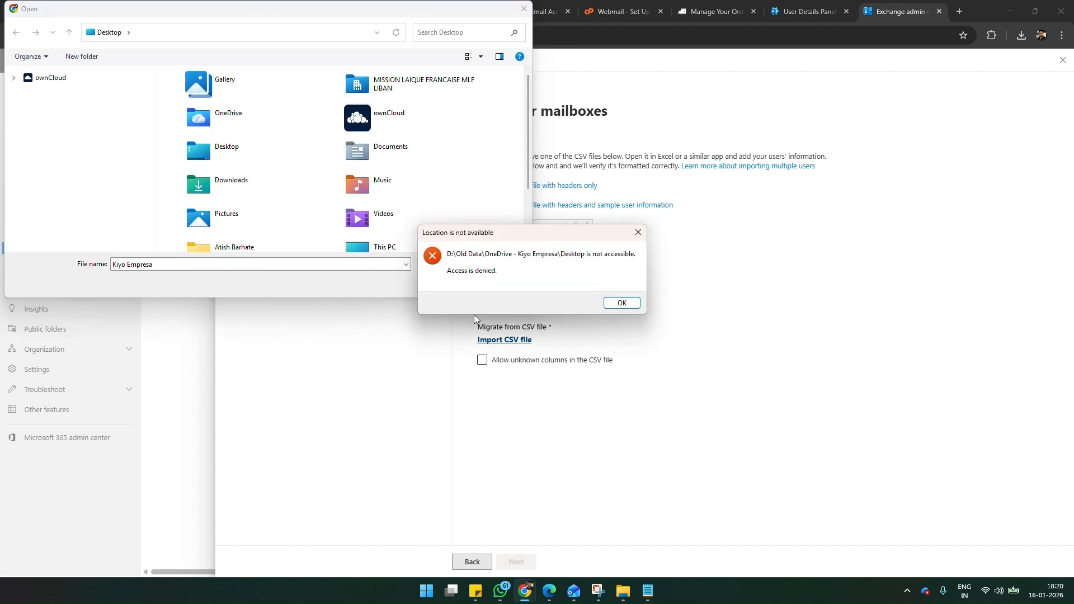
pyautogui.click(621, 303)
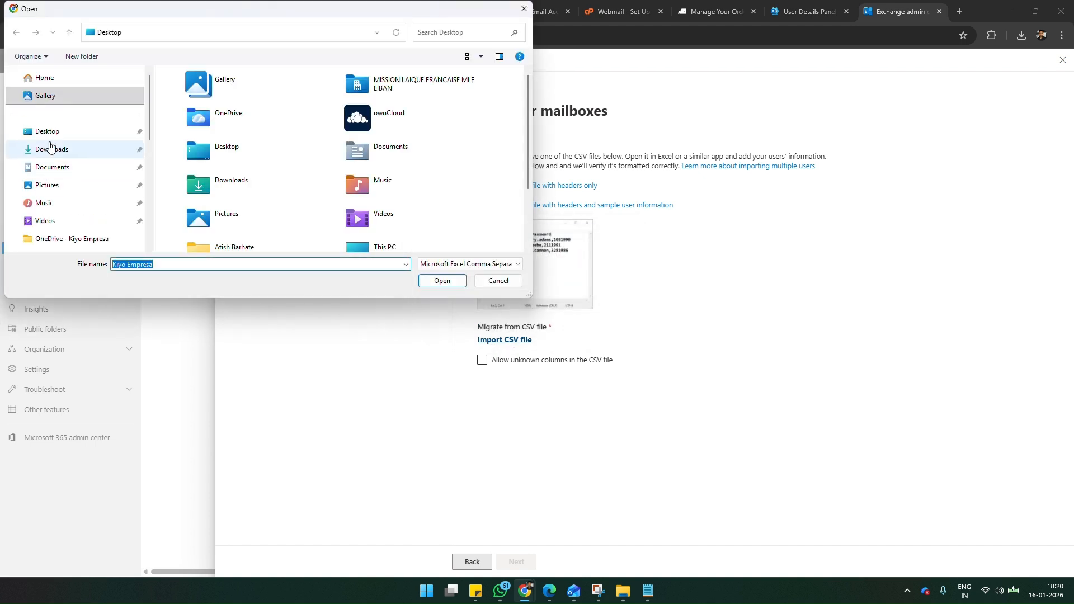
pyautogui.click(50, 148)
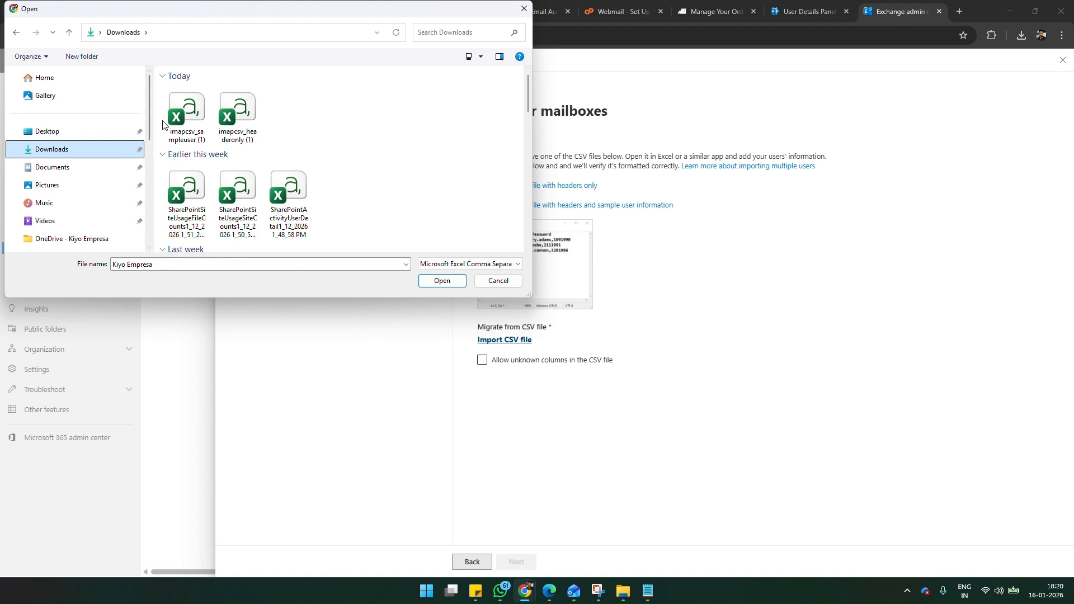
pyautogui.click(191, 137)
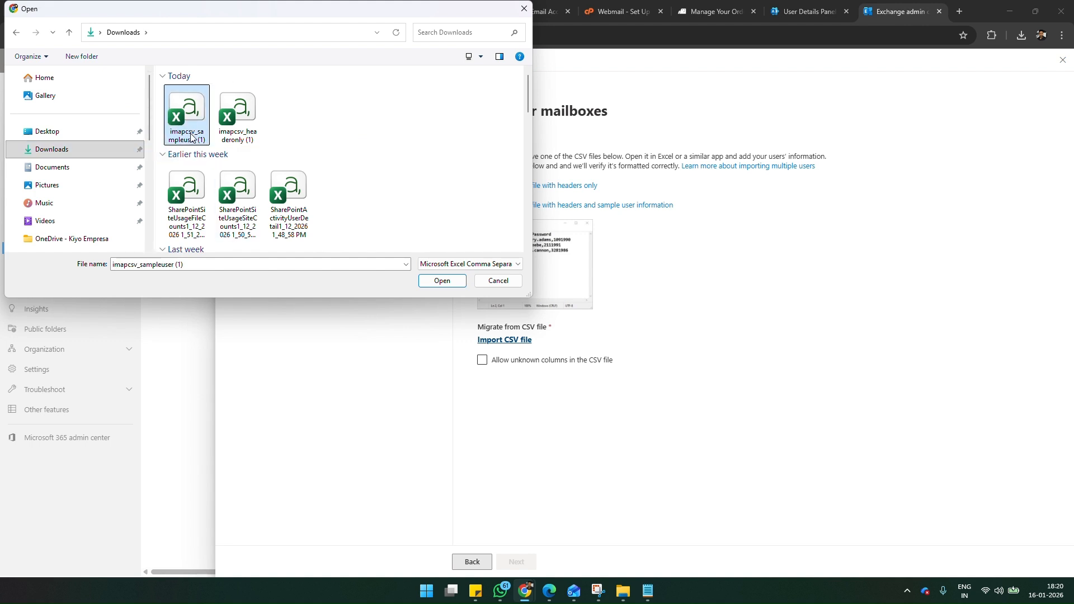
pyautogui.click(442, 282)
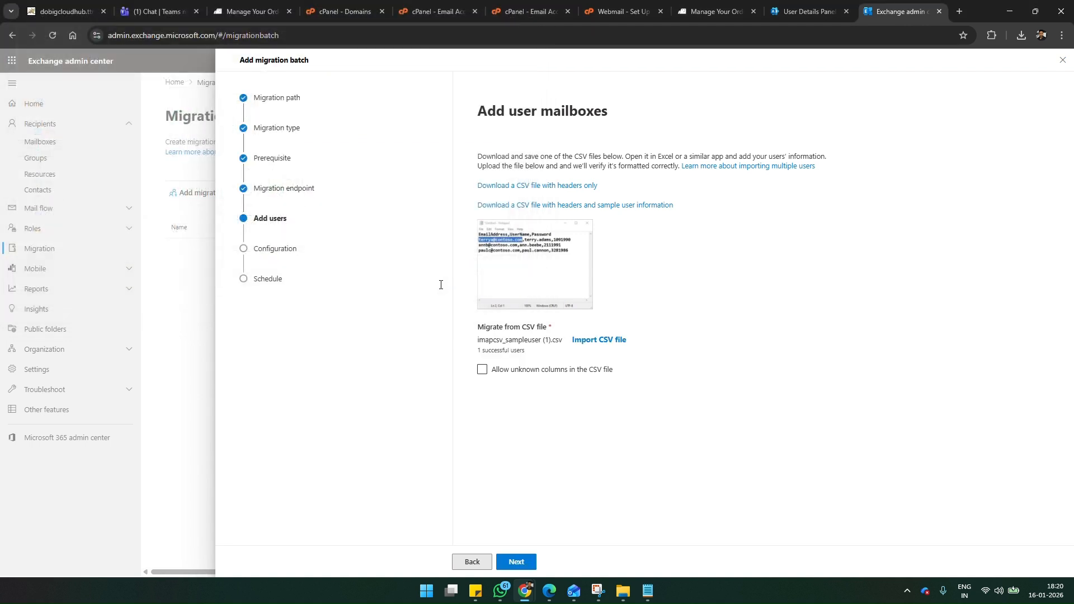
pyautogui.click(518, 568)
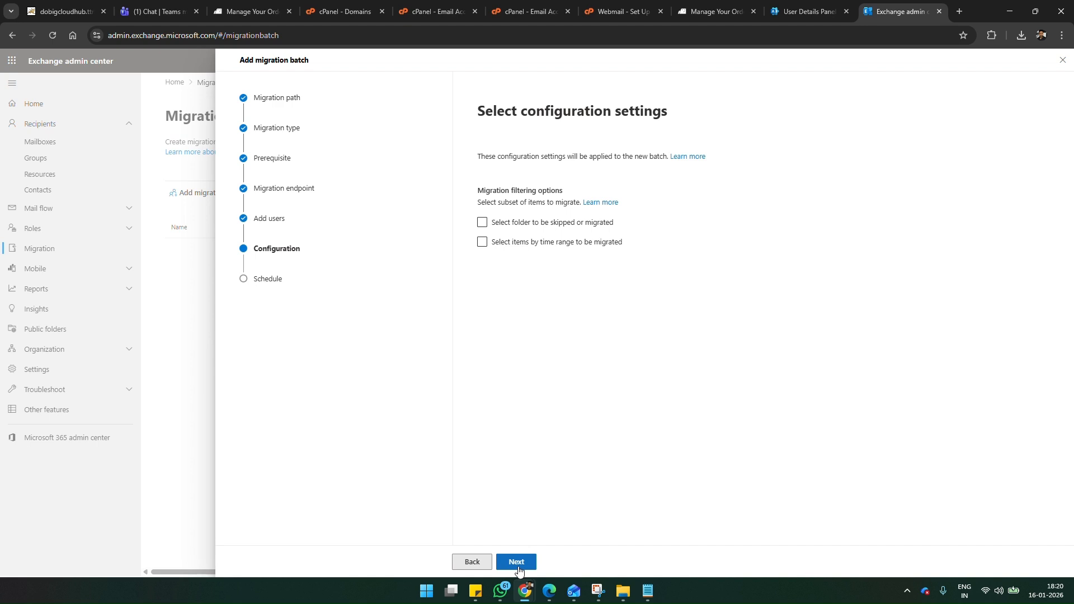
# Step: Leave the migration filters off, set the batch schedule's timezone to India Standard Time, and save the batch with manual start
pyautogui.click(518, 568)
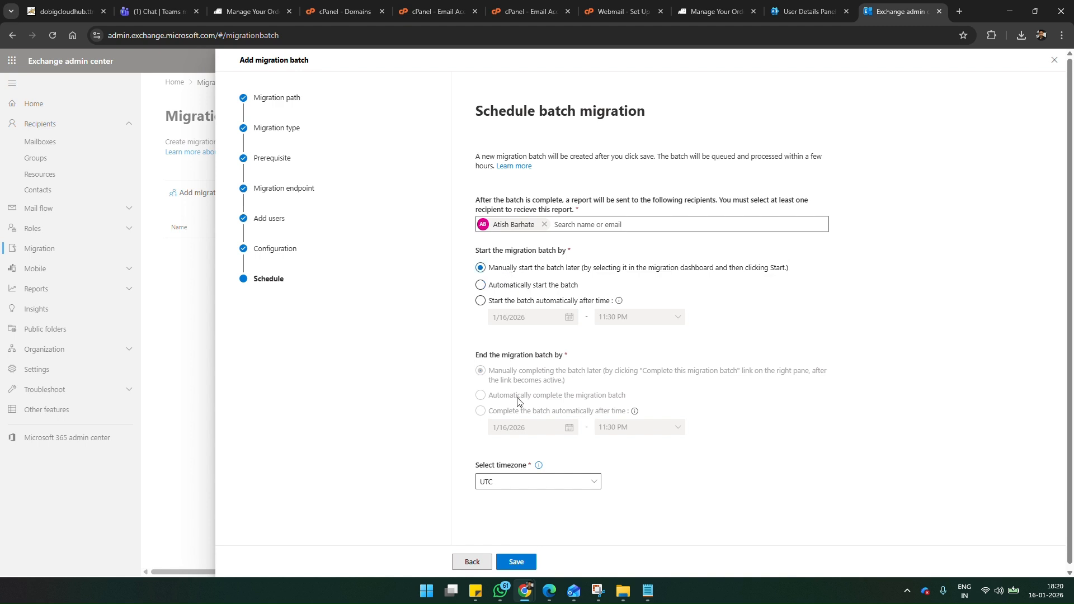
pyautogui.click(561, 484)
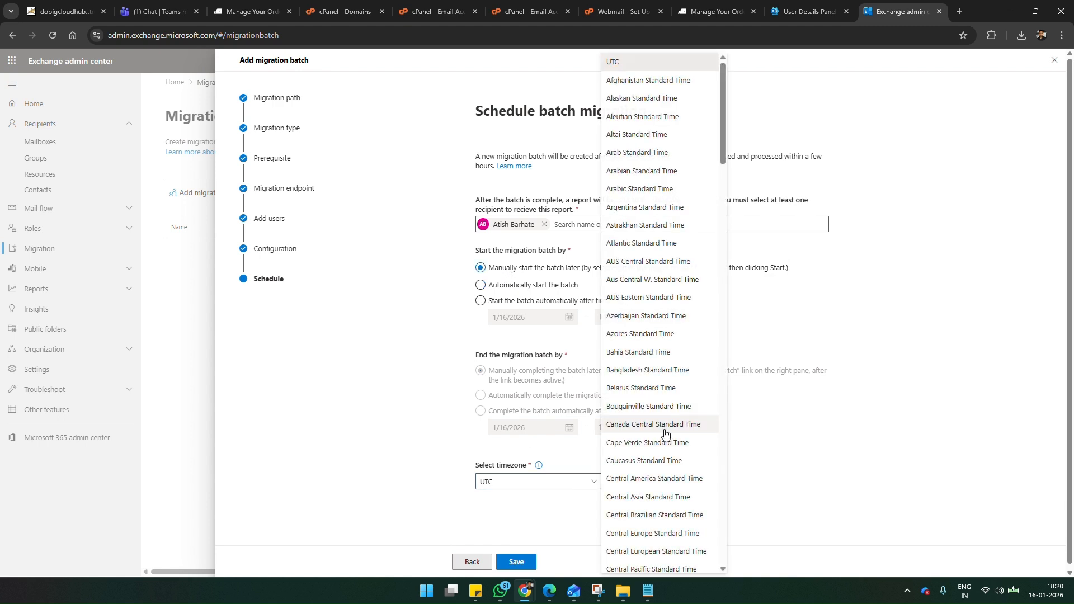
pyautogui.scroll(-10, 663, 434)
pyautogui.scroll(-2, 664, 433)
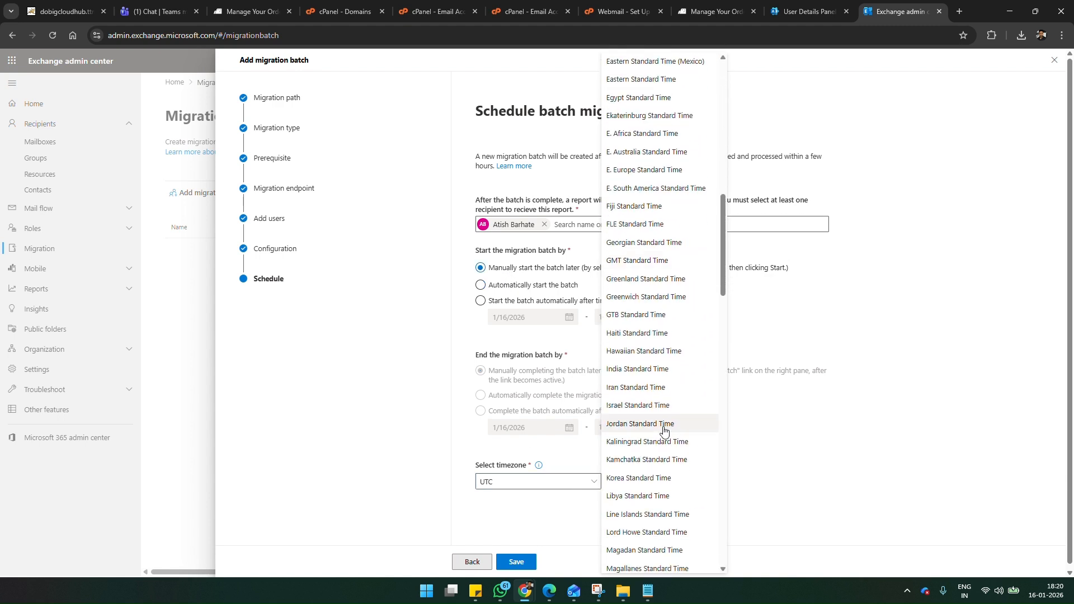
pyautogui.click(653, 372)
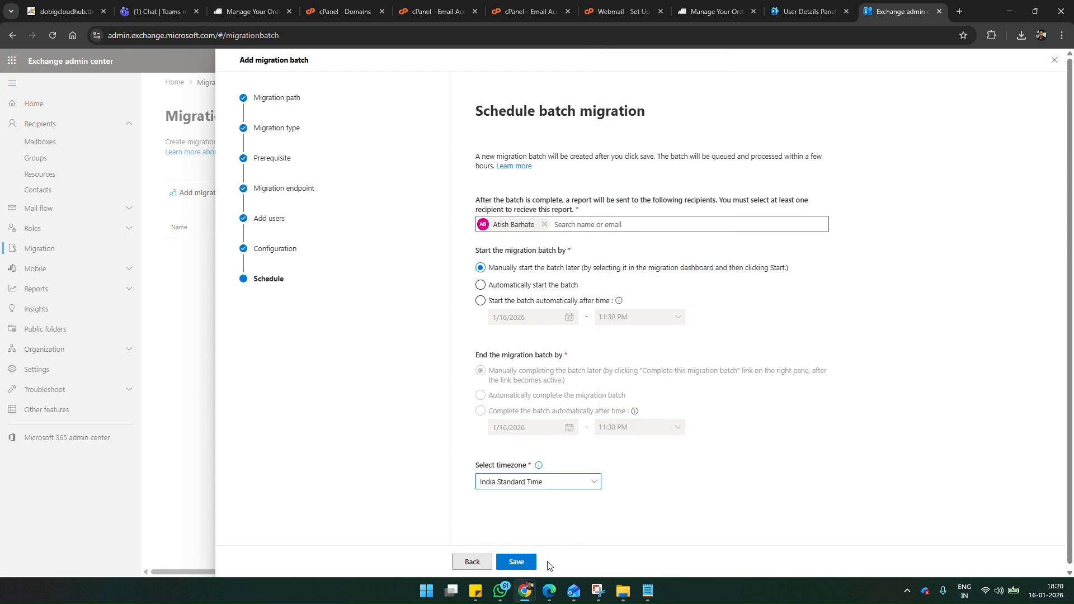
pyautogui.click(516, 562)
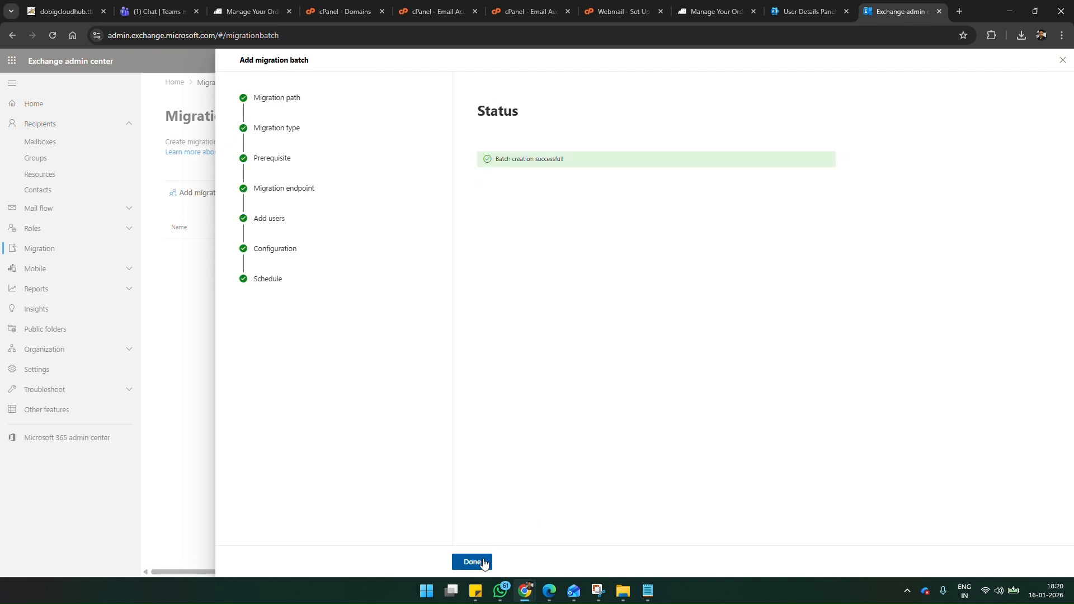
pyautogui.click(484, 561)
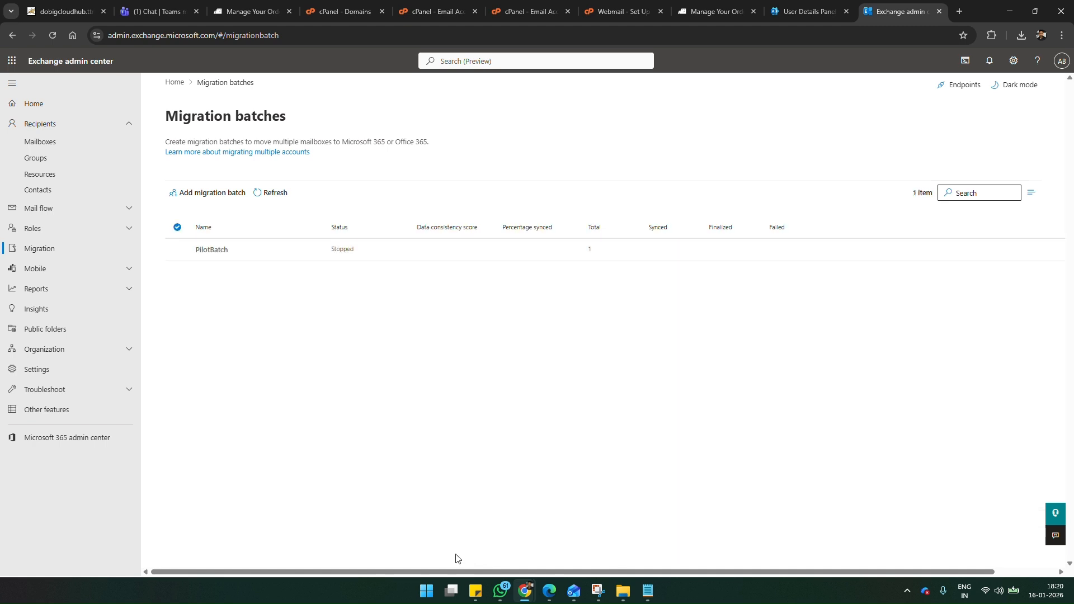
# Step: Resume the migration of PilotBatch and confirm it
pyautogui.click(177, 249)
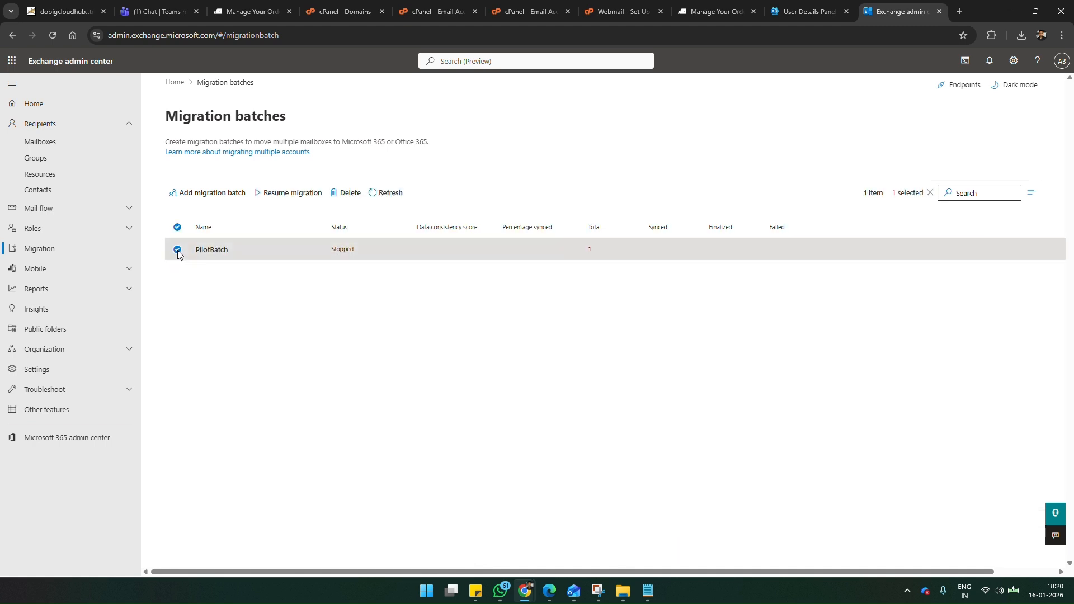
pyautogui.click(278, 193)
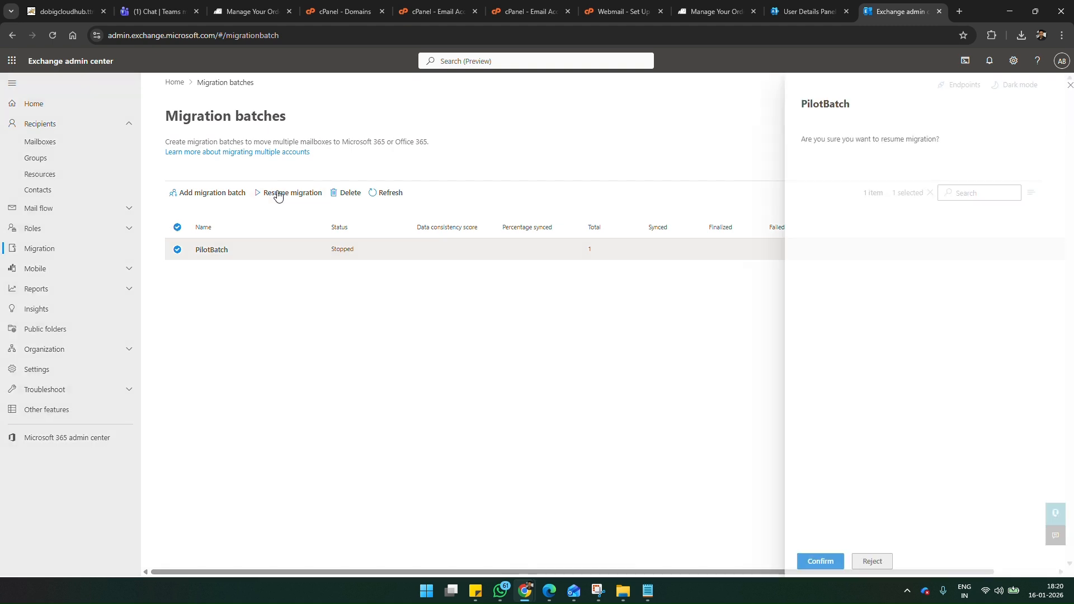
pyautogui.click(809, 565)
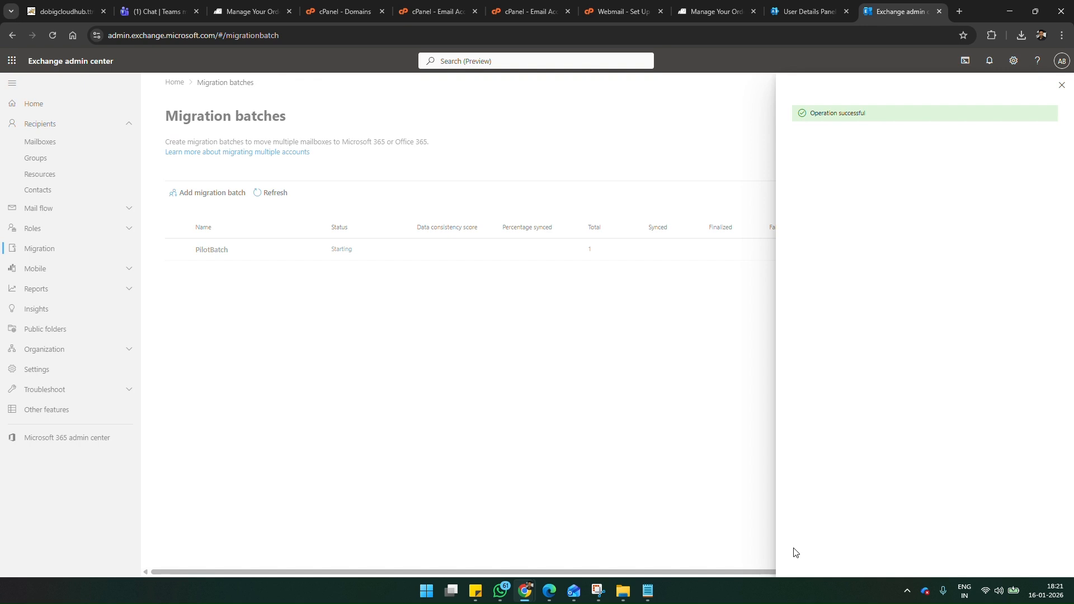
pyautogui.click(1062, 87)
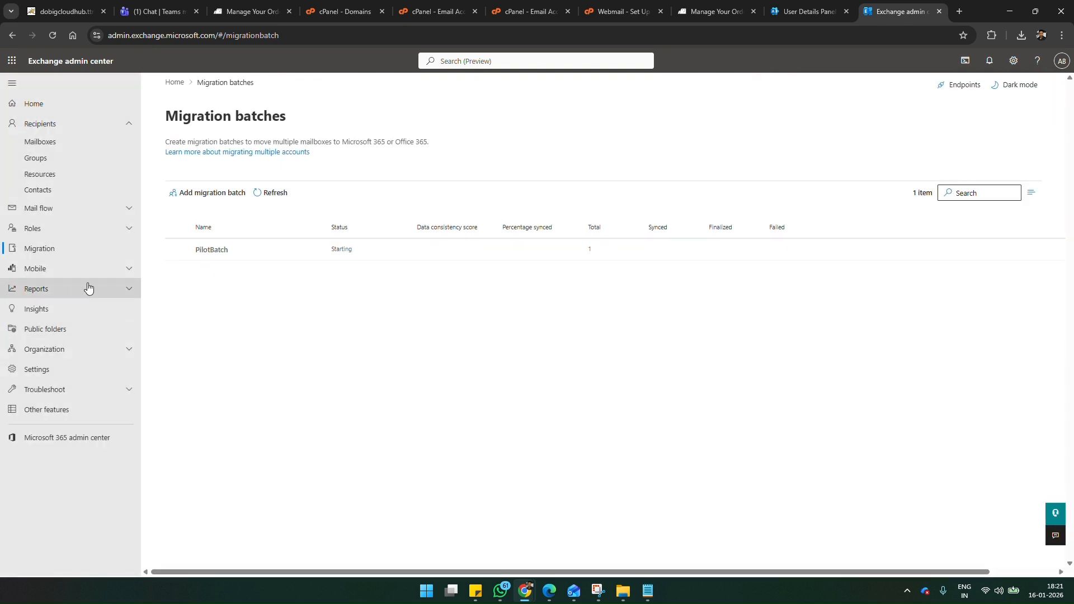
# Step: View PilotBatch's per-mailbox details and refresh the list repeatedly to check the mailbox's sync status and item counts
pyautogui.click(216, 250)
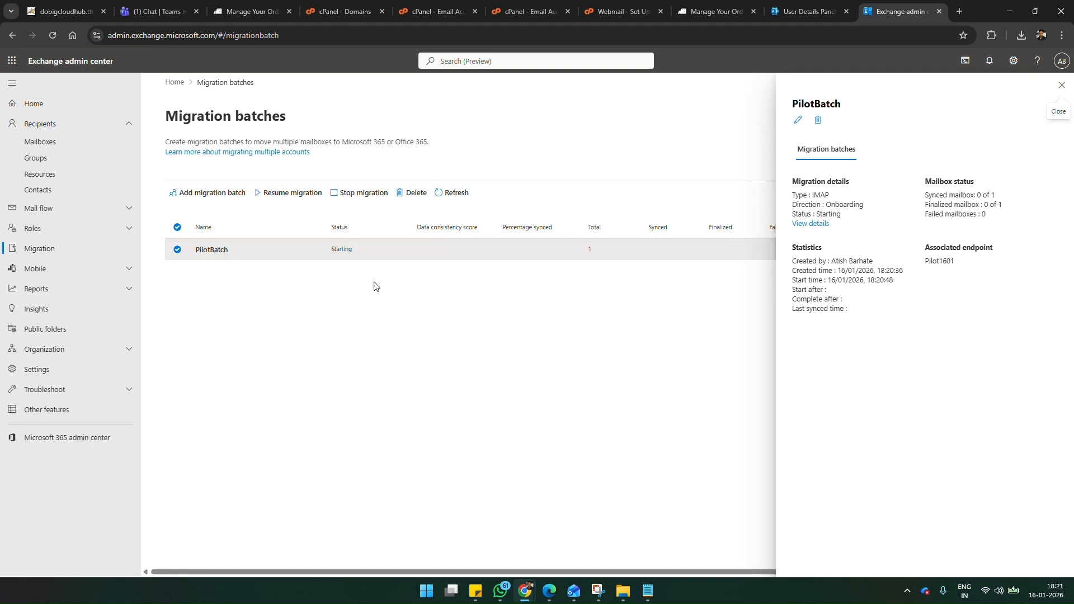
pyautogui.click(819, 225)
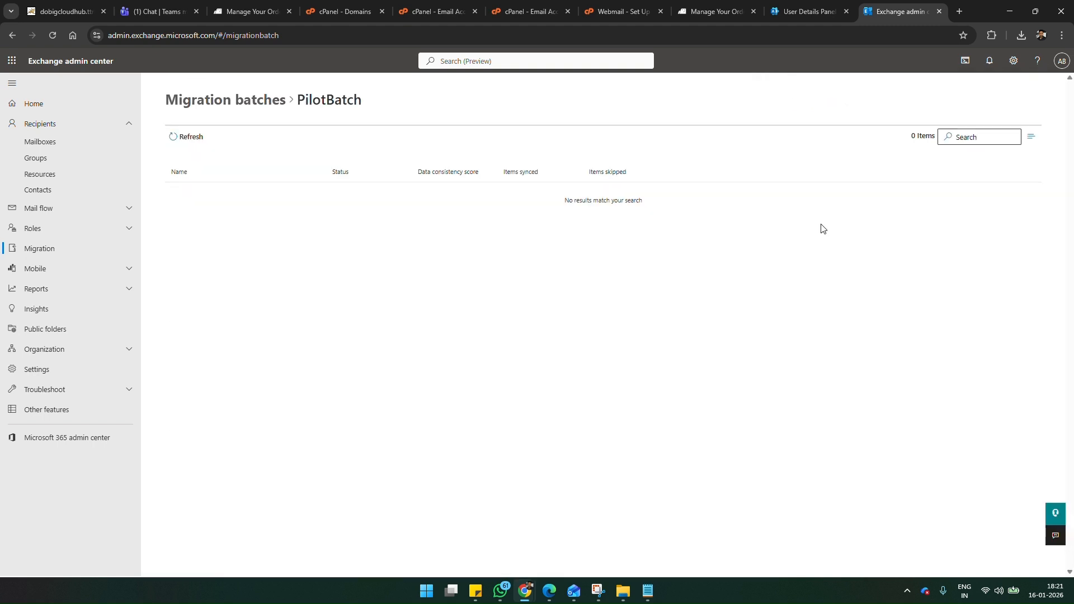
pyautogui.click(190, 143)
pyautogui.click(191, 144)
pyautogui.click(191, 144)
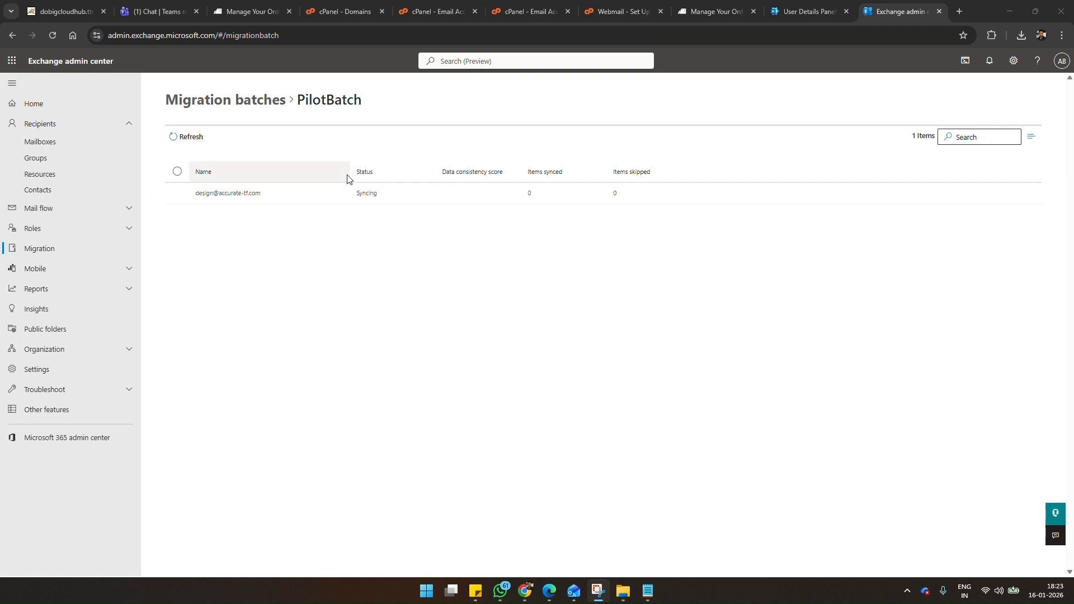
pyautogui.click(195, 138)
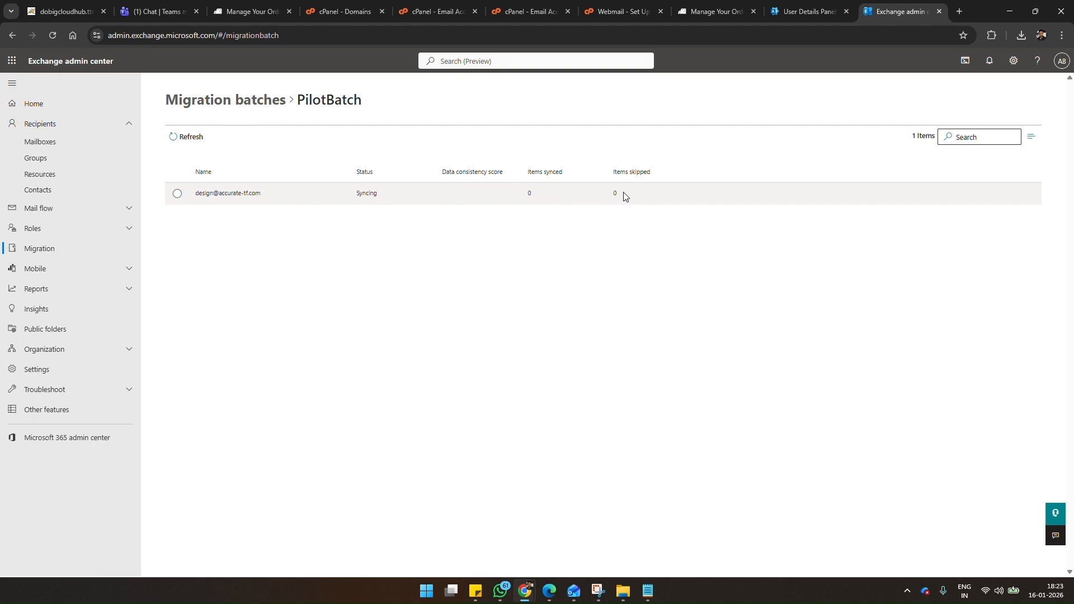
pyautogui.click(190, 138)
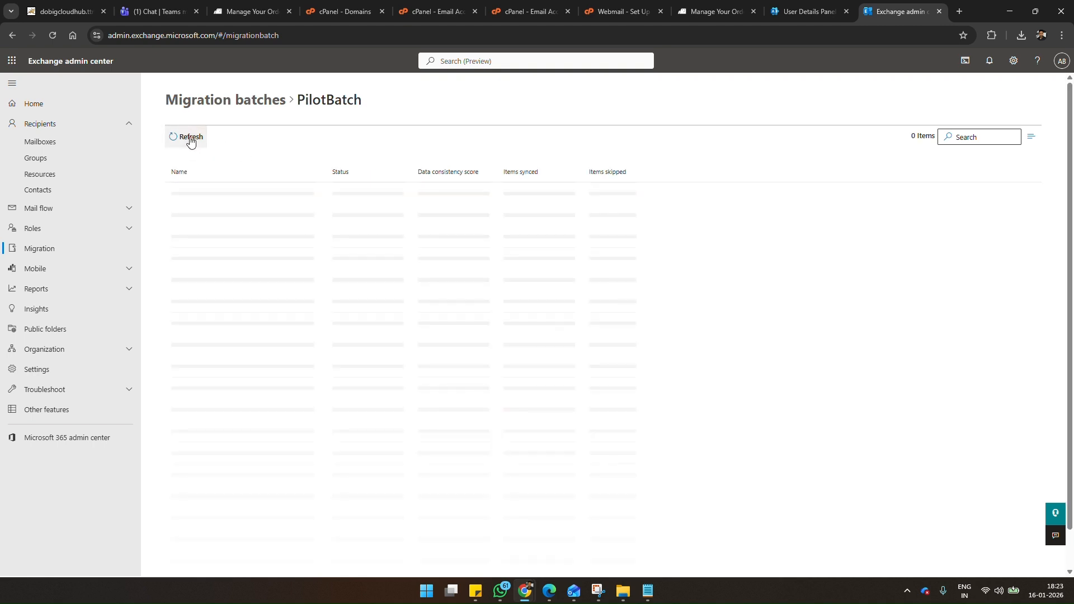
pyautogui.click(190, 138)
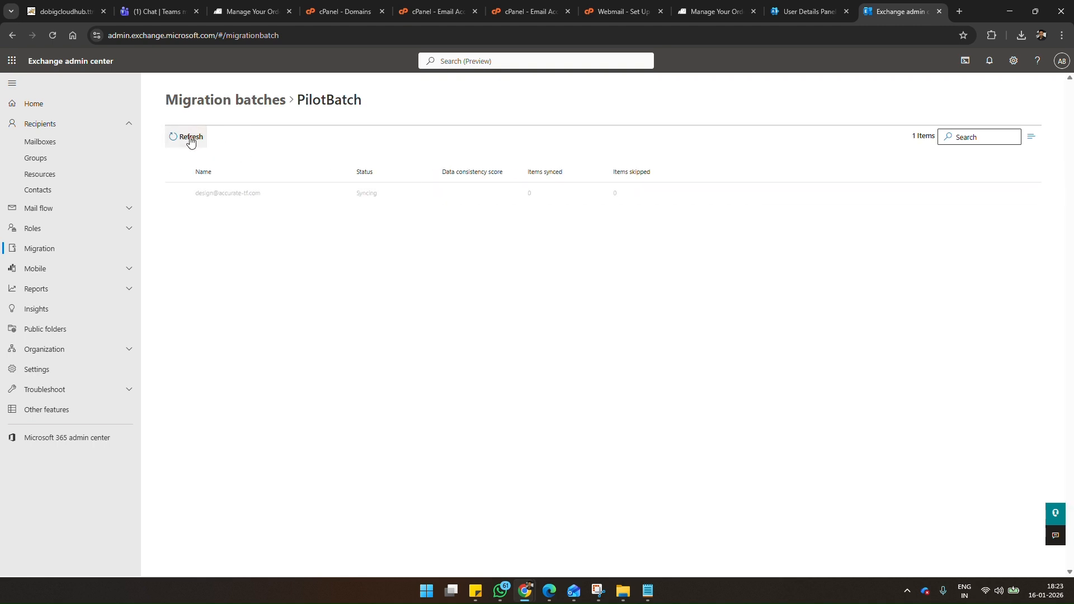
pyautogui.click(190, 138)
pyautogui.click(190, 137)
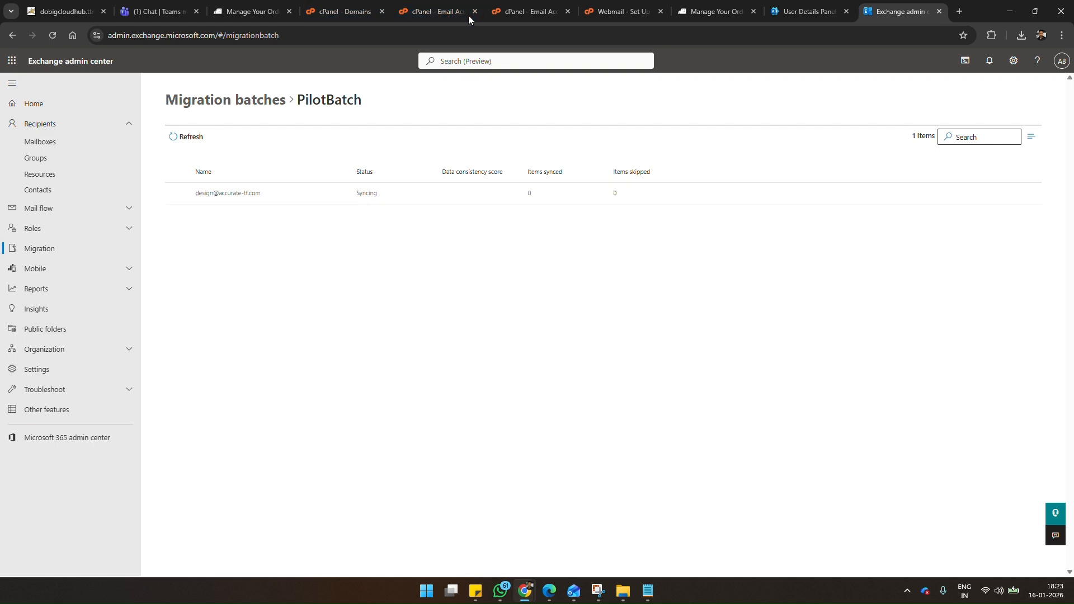